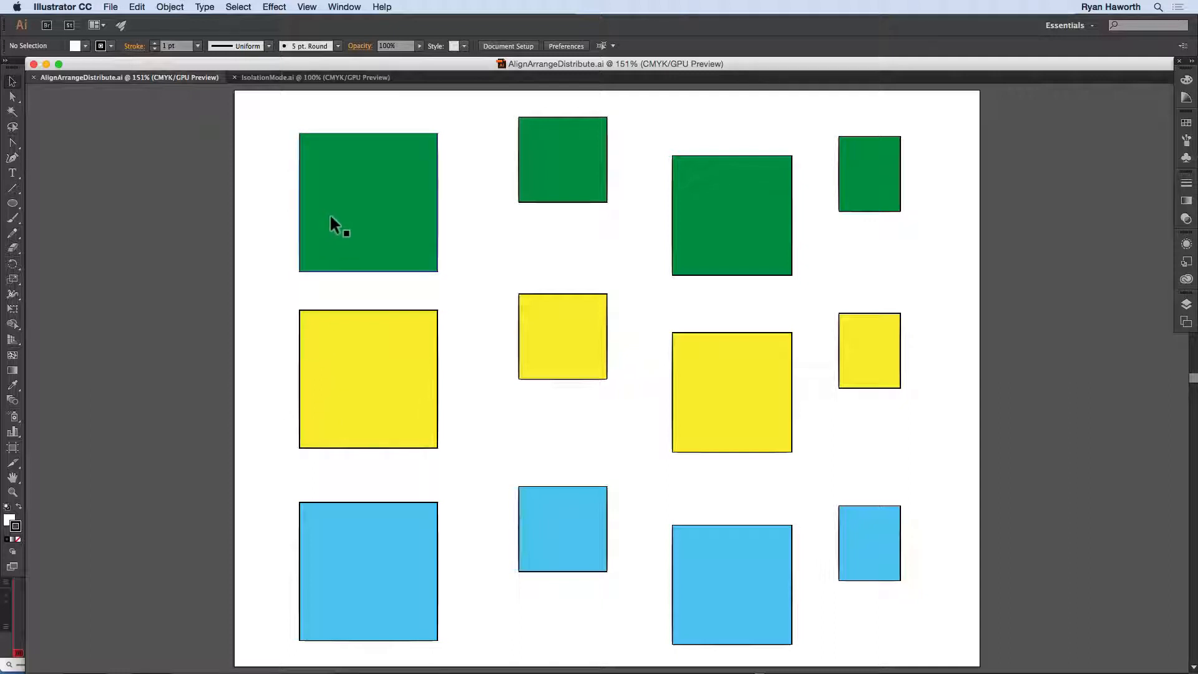
Step: Move the large green square slightly left of the yellow square below it and check the Smart Guides setting
left_click_drag(353, 205, 373, 224)
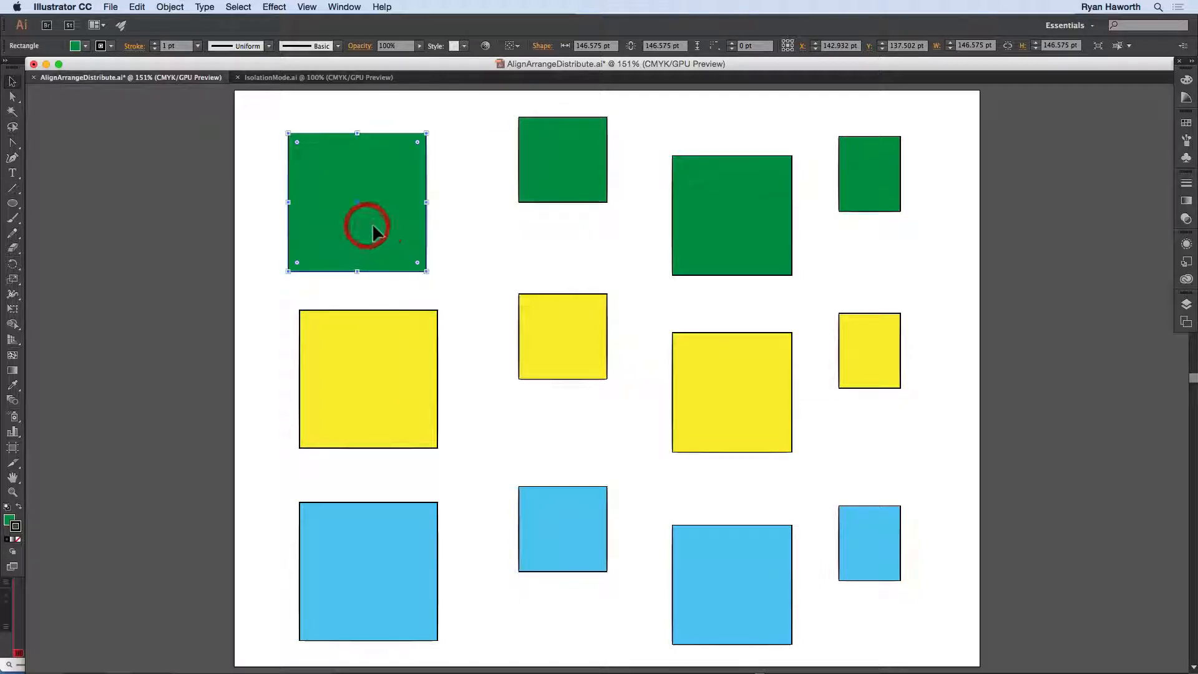
left_click(307, 7)
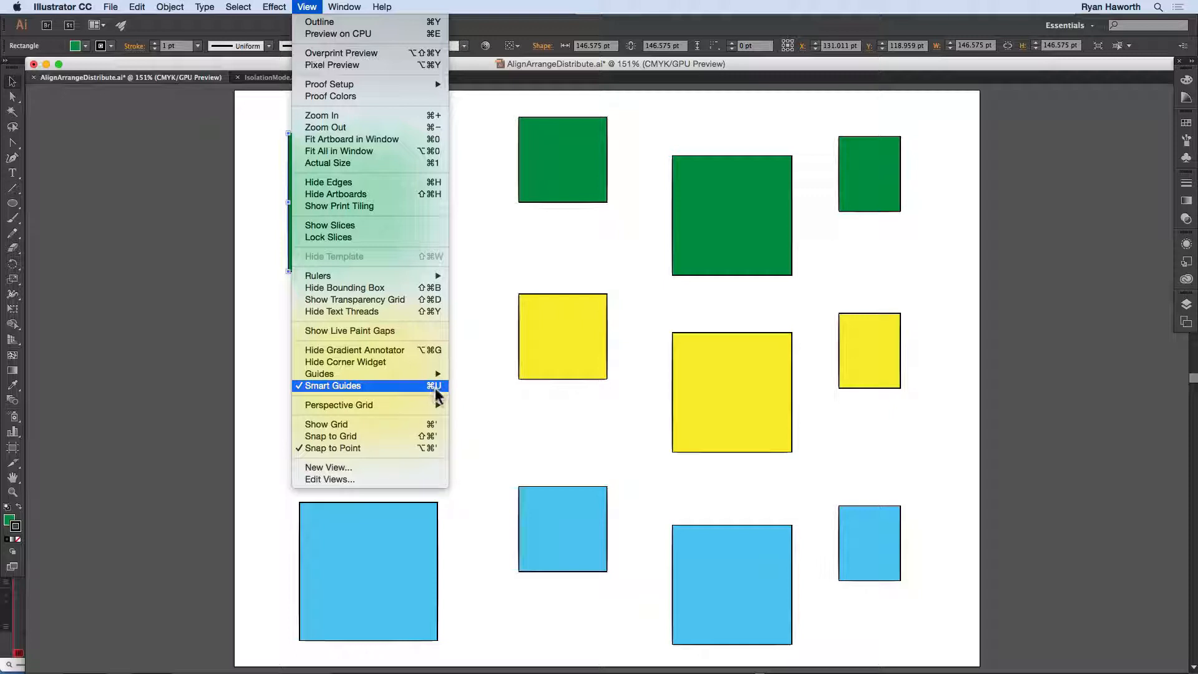
left_click(466, 319)
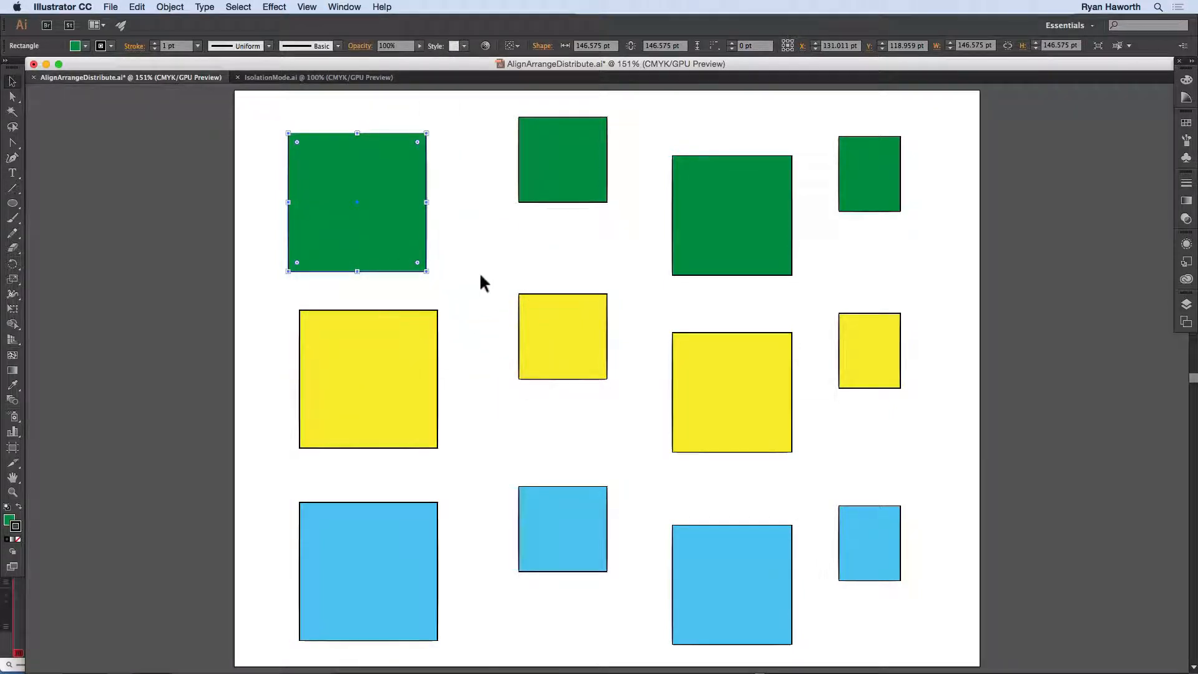
left_click(478, 292)
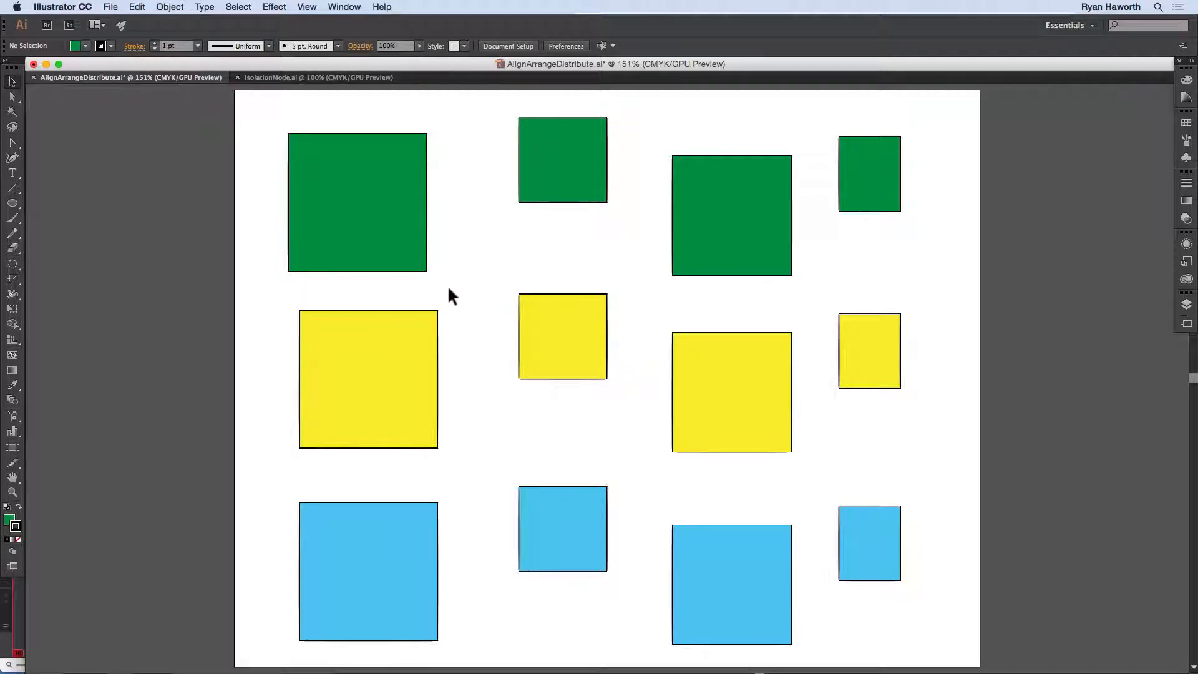
Step: Review the color choices in the Smart Guides preferences and enable the Transform Tools option
key("super+k")
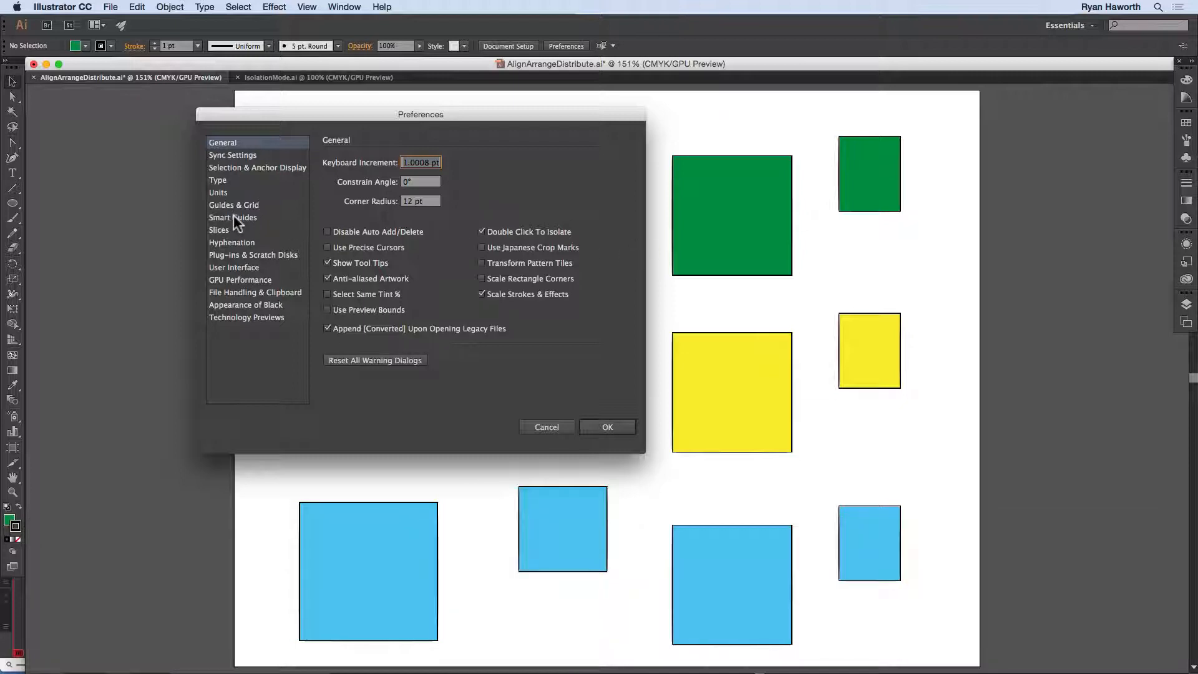
left_click(235, 216)
left_click(417, 179)
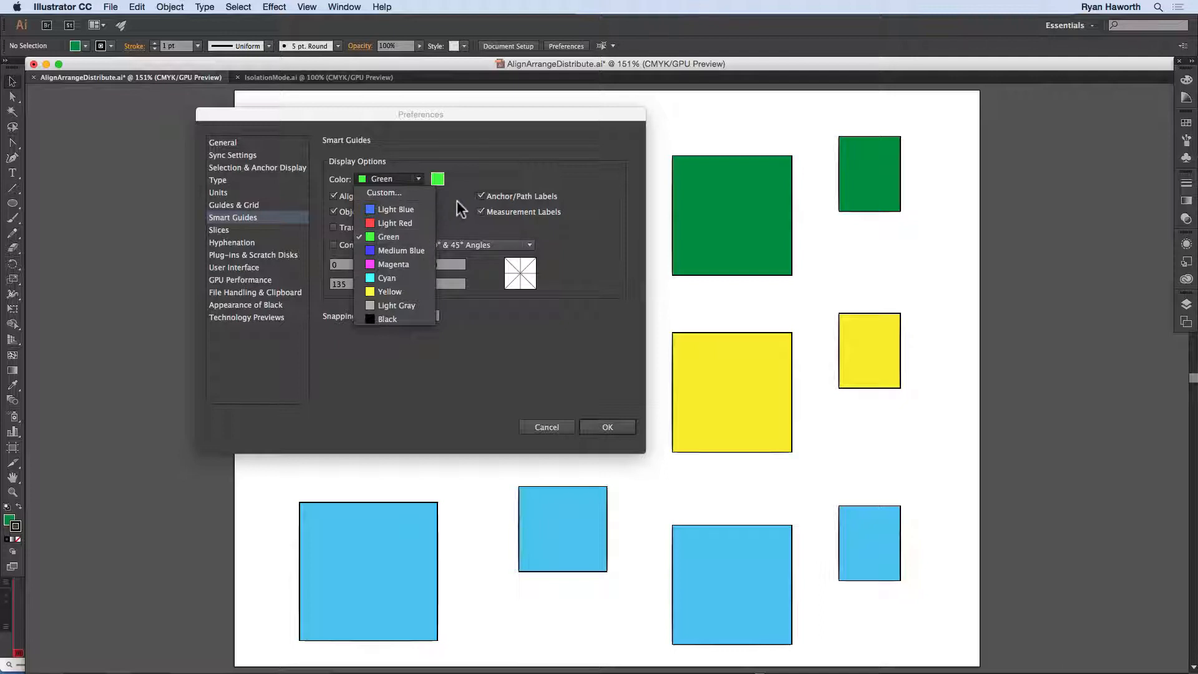
left_click(493, 157)
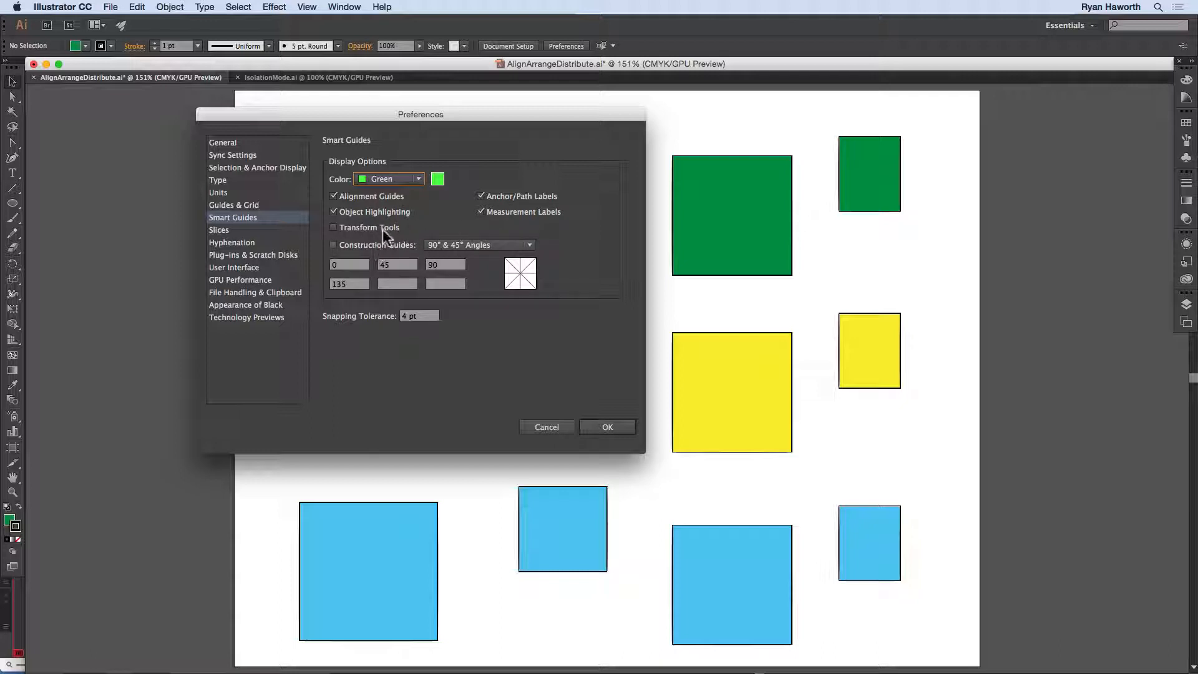
left_click(334, 228)
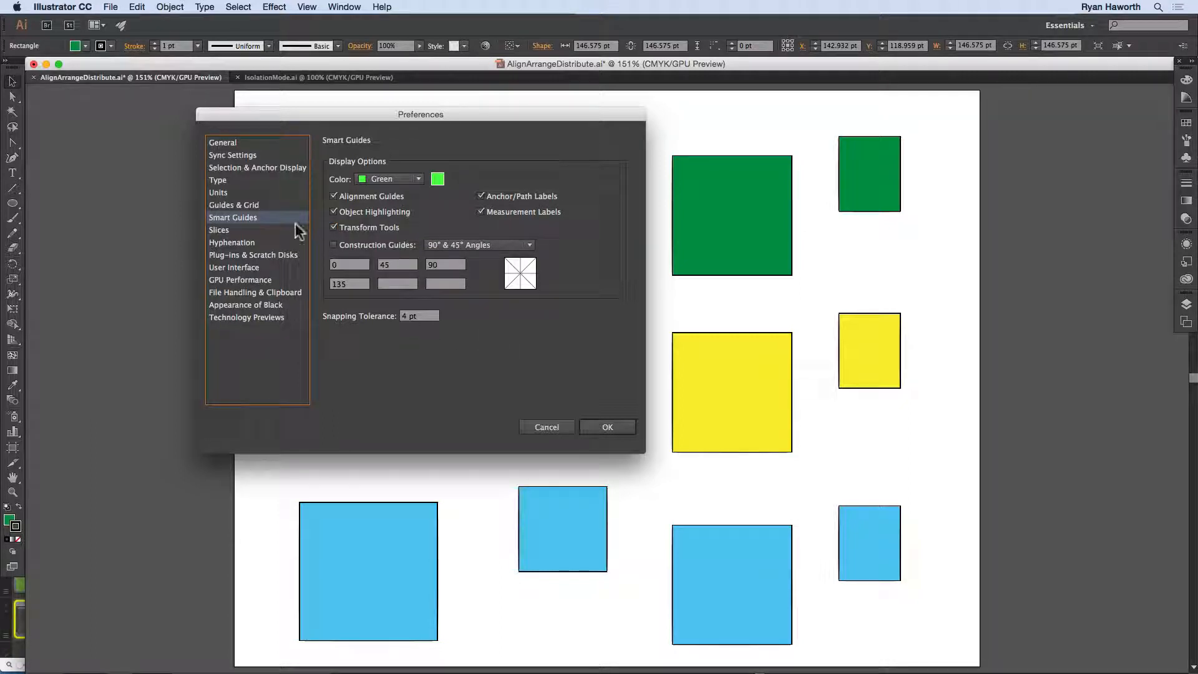
Step: Look over the Guides & Grid preferences, leave them without changes and deselect the large green square
left_click(233, 205)
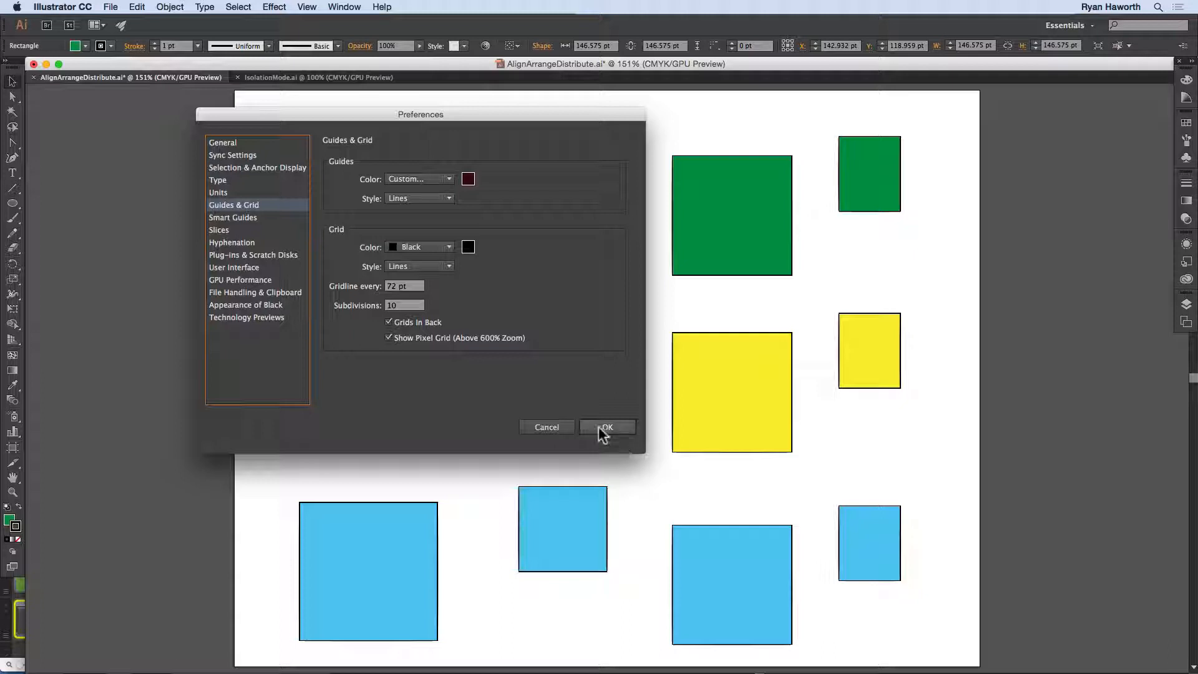
left_click(556, 427)
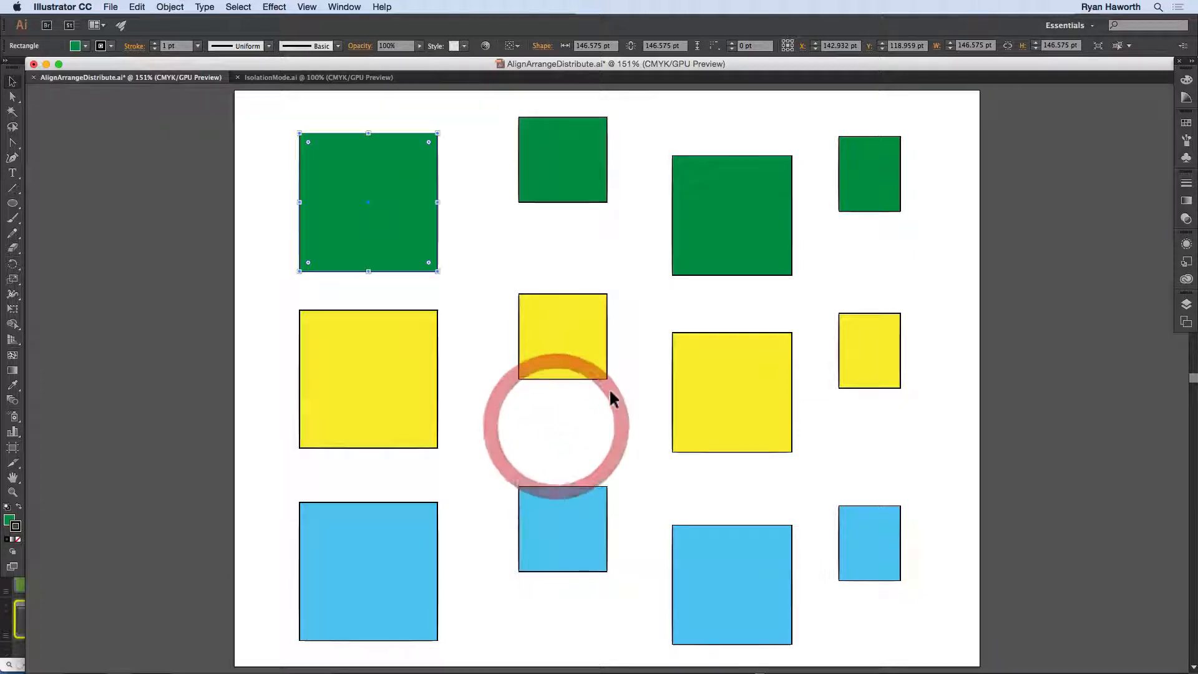
left_click(469, 225)
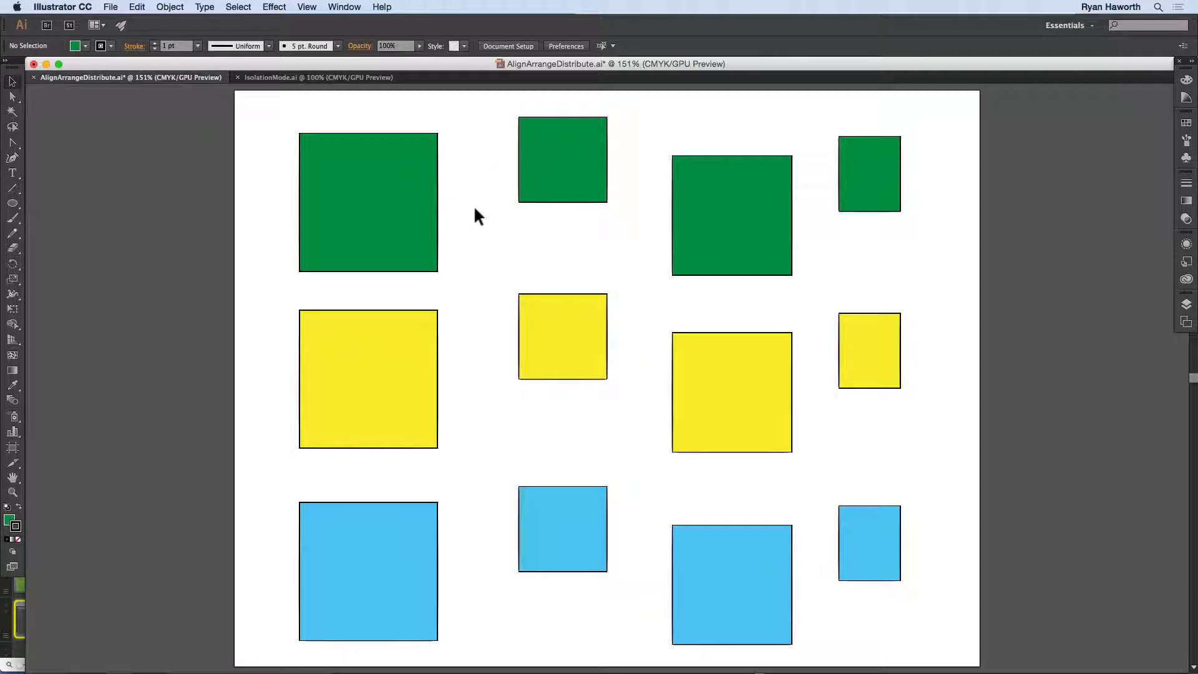
Step: Show the document grid and turn on Snap to Grid
key("super+apostrophe")
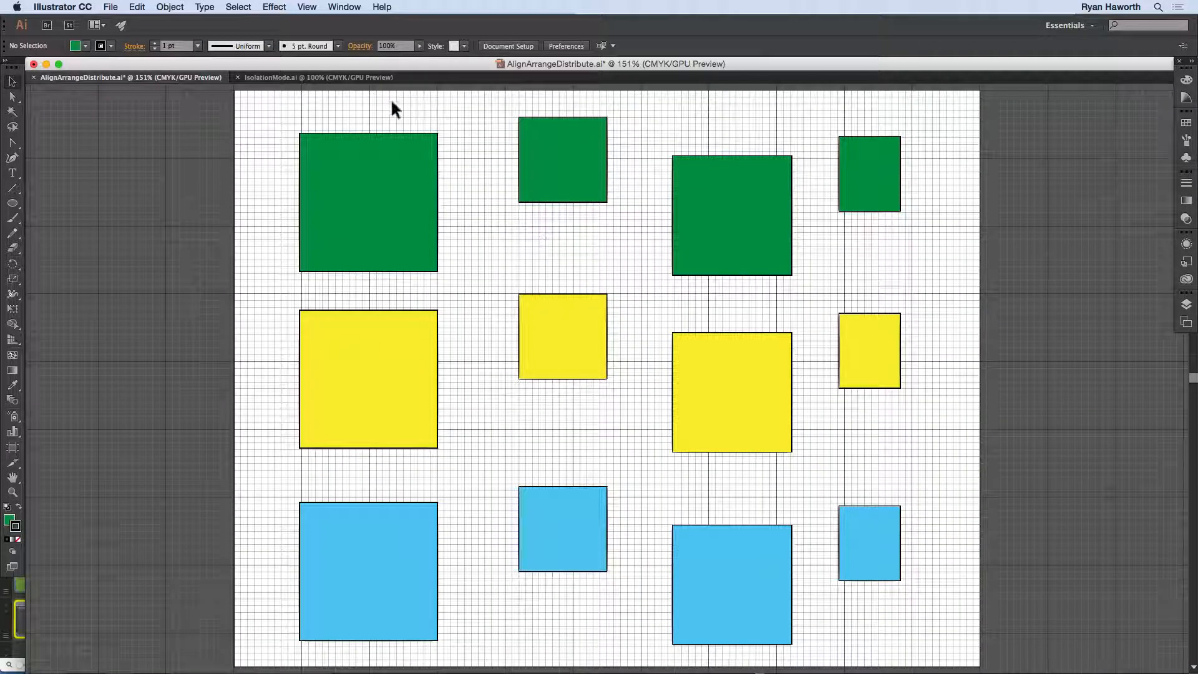
left_click(307, 7)
left_click(308, 8)
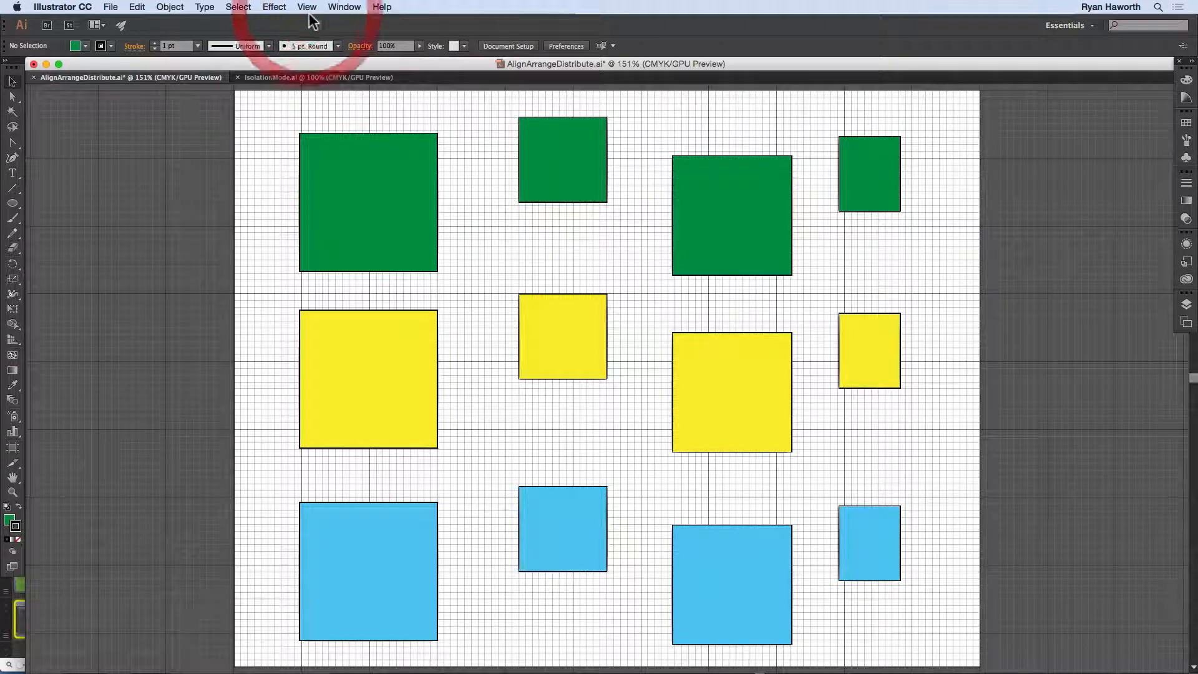
left_click(308, 8)
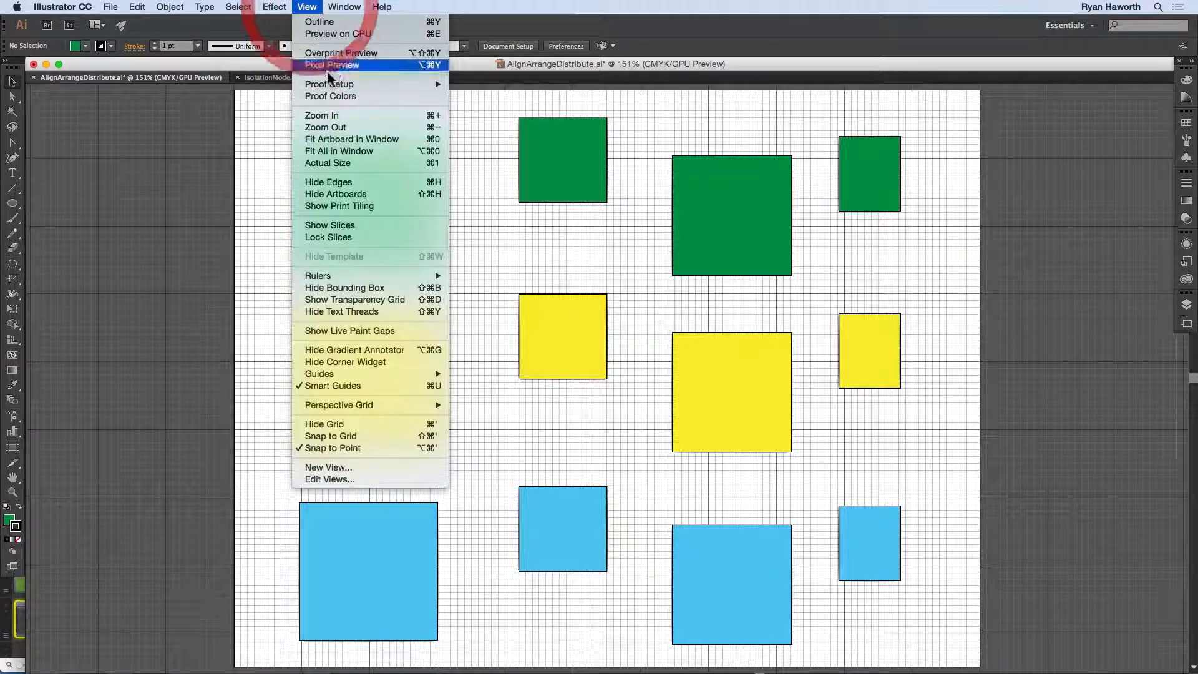
left_click(366, 437)
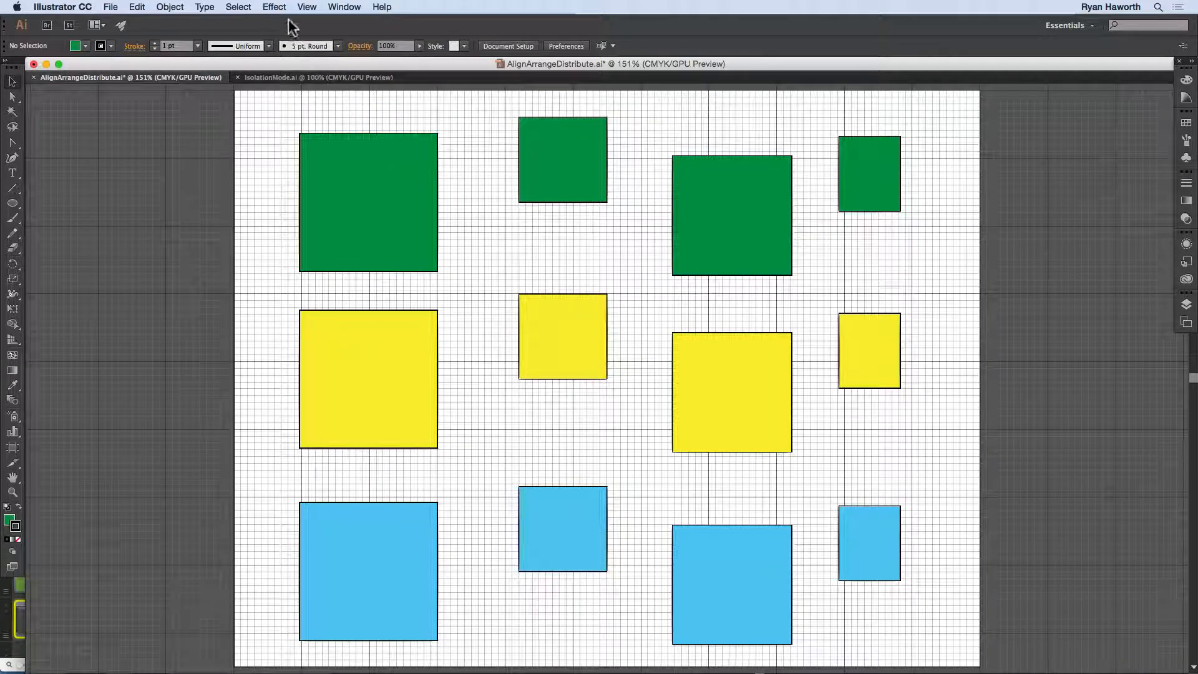
left_click(306, 7)
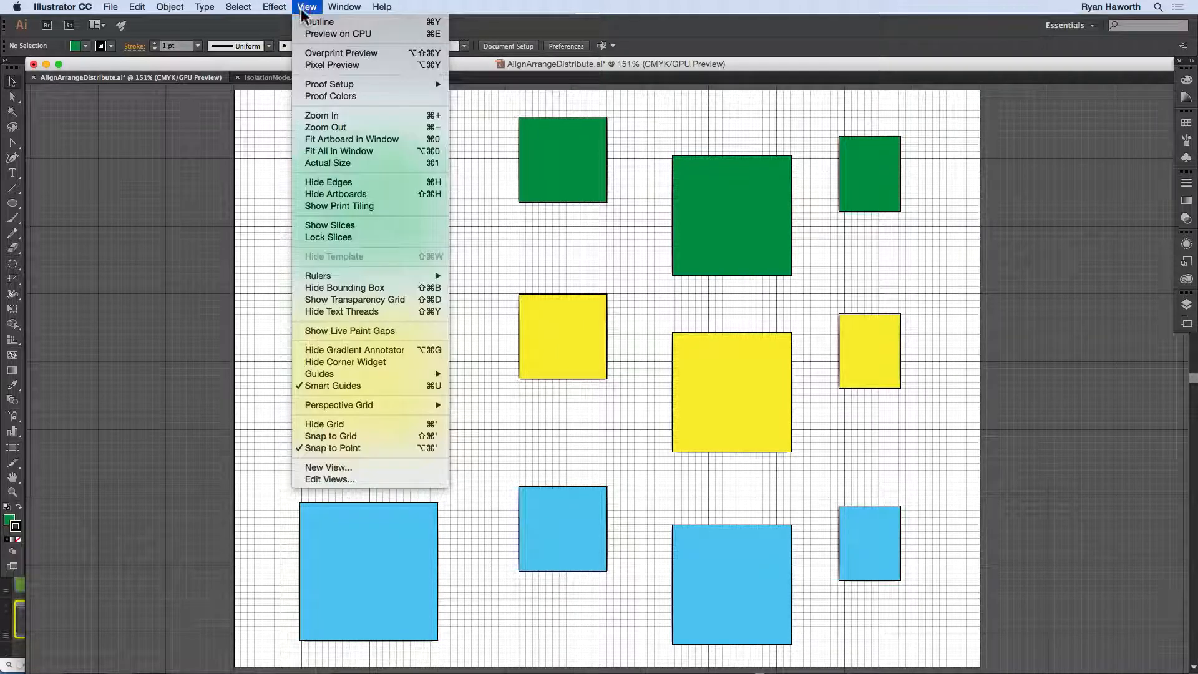
left_click(372, 438)
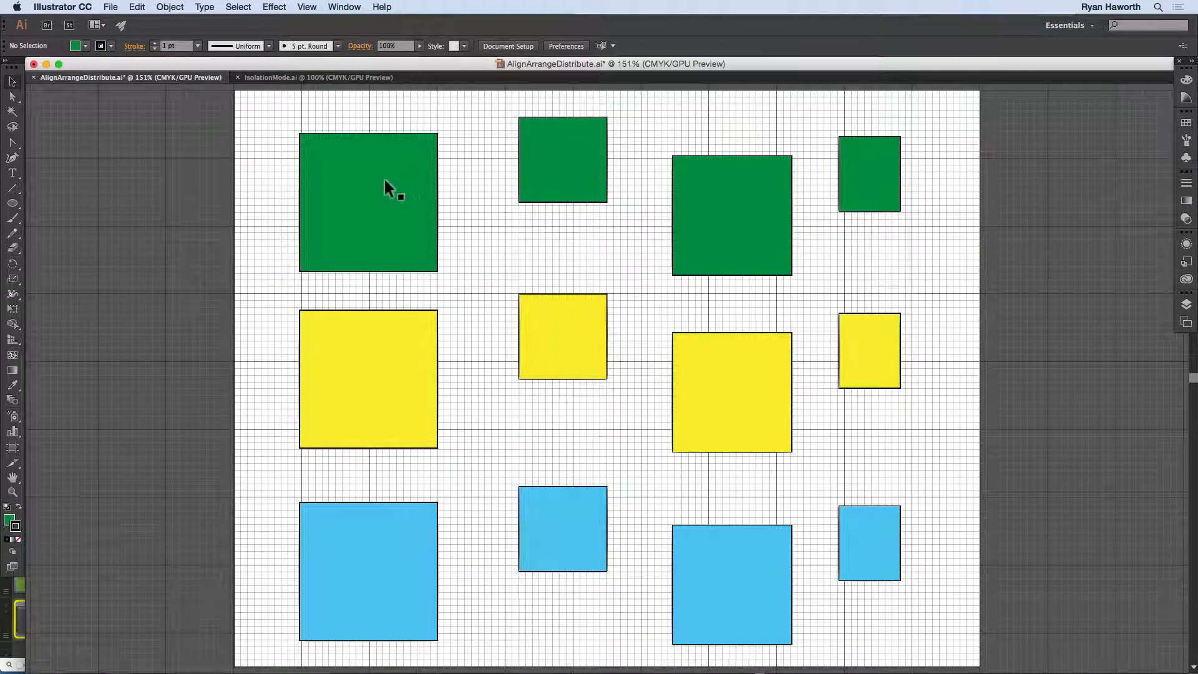
Step: Reposition the four green squares in the upper row so their edges snap to the grid lines
left_click_drag(384, 177, 370, 172)
left_click_drag(531, 159, 562, 160)
left_click_drag(698, 175, 716, 135)
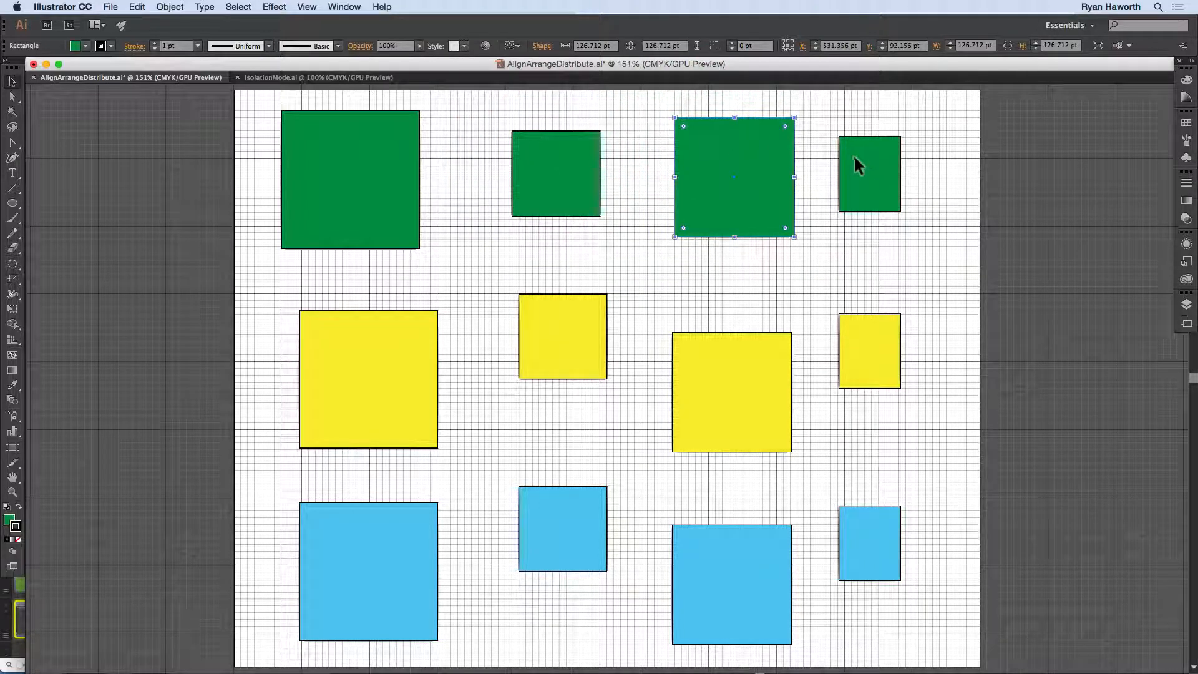
left_click_drag(861, 144, 866, 124)
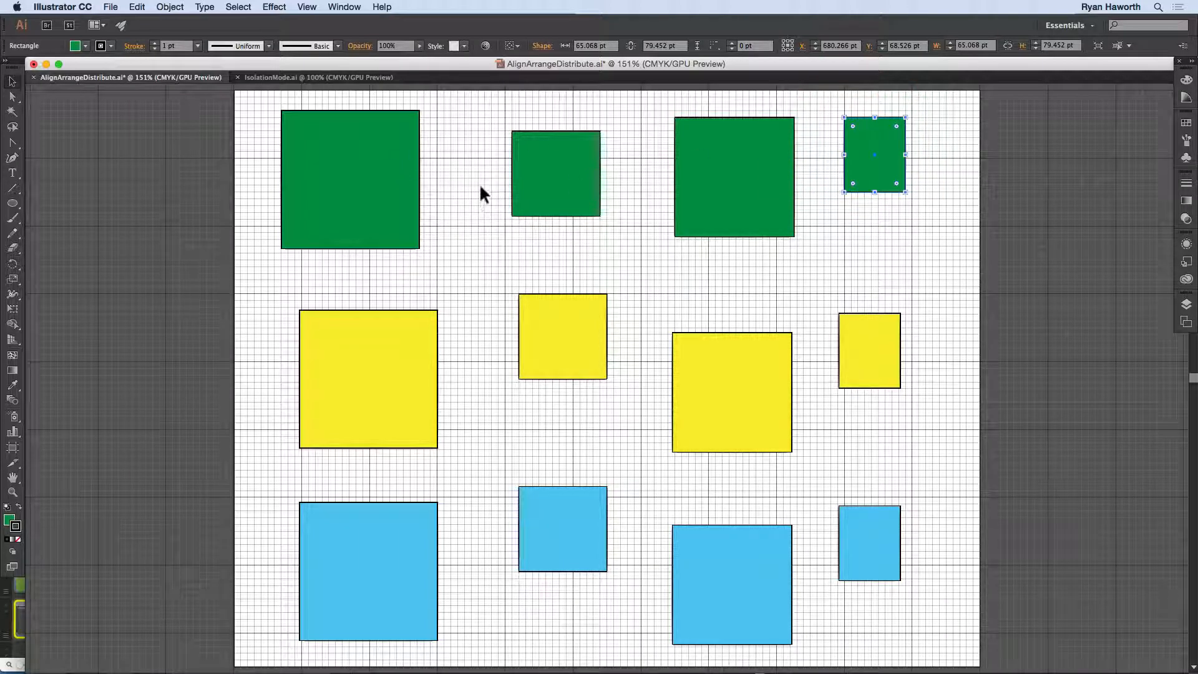
Step: Turn off Snap to Grid, hide the document grid and clear the selection
key("super")
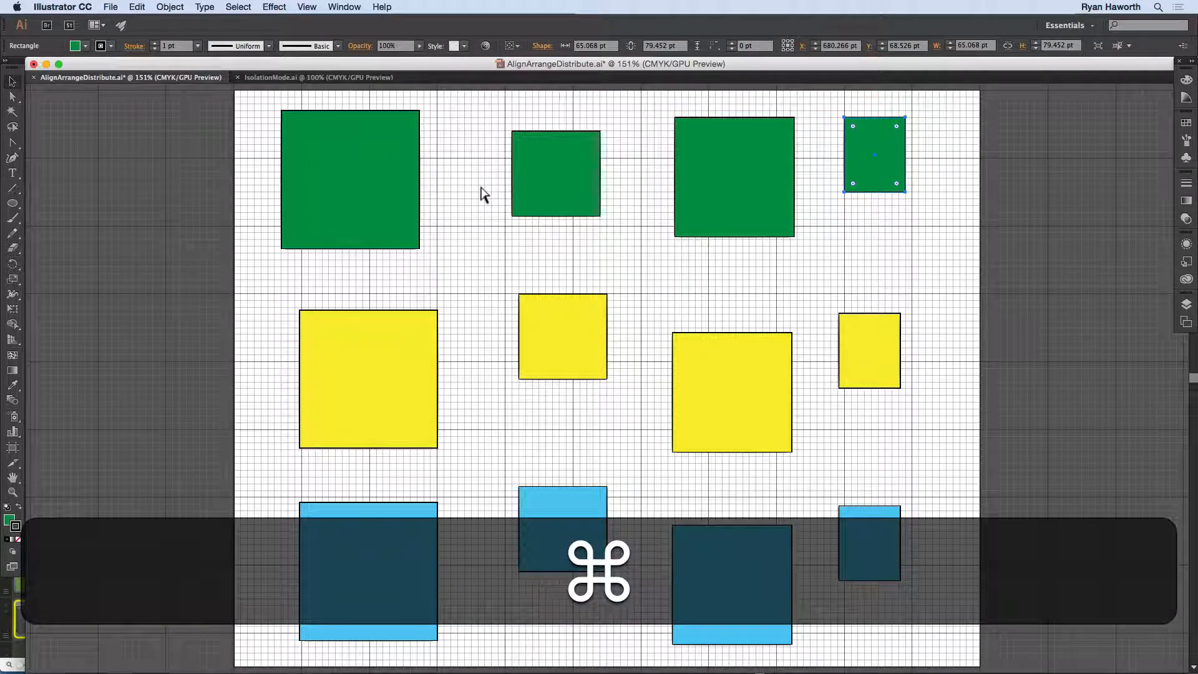
key("super+shift+apostrophe")
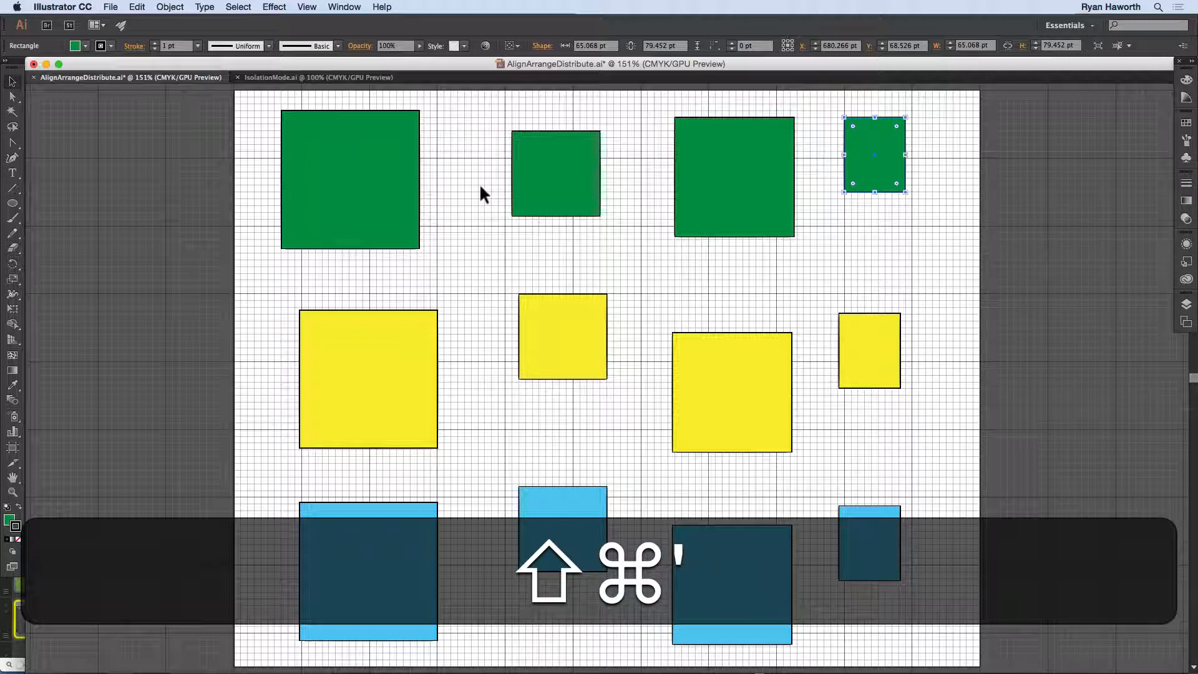
left_click(307, 7)
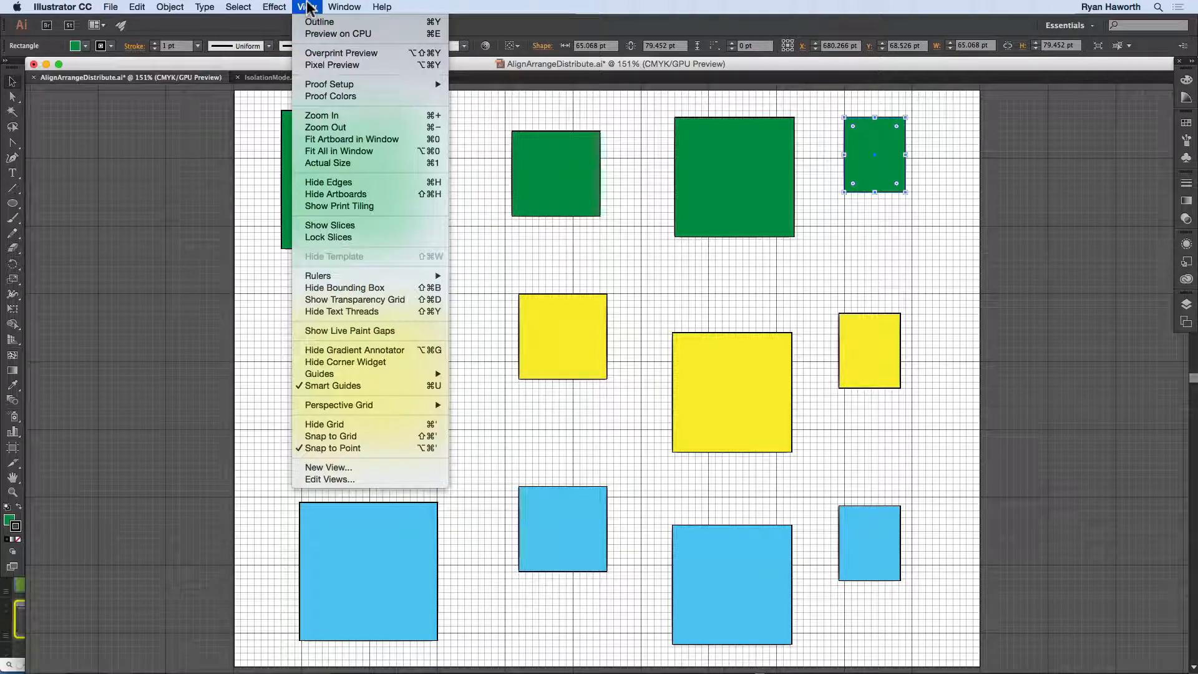
left_click(310, 6)
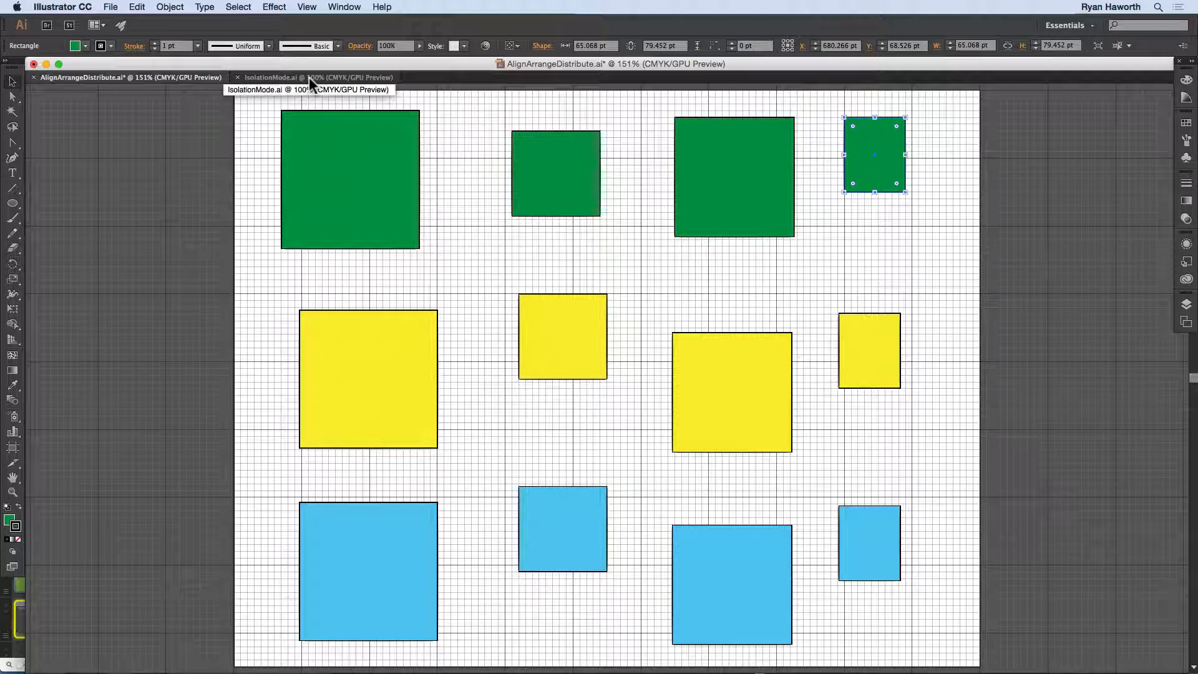
key("super+apostrophe")
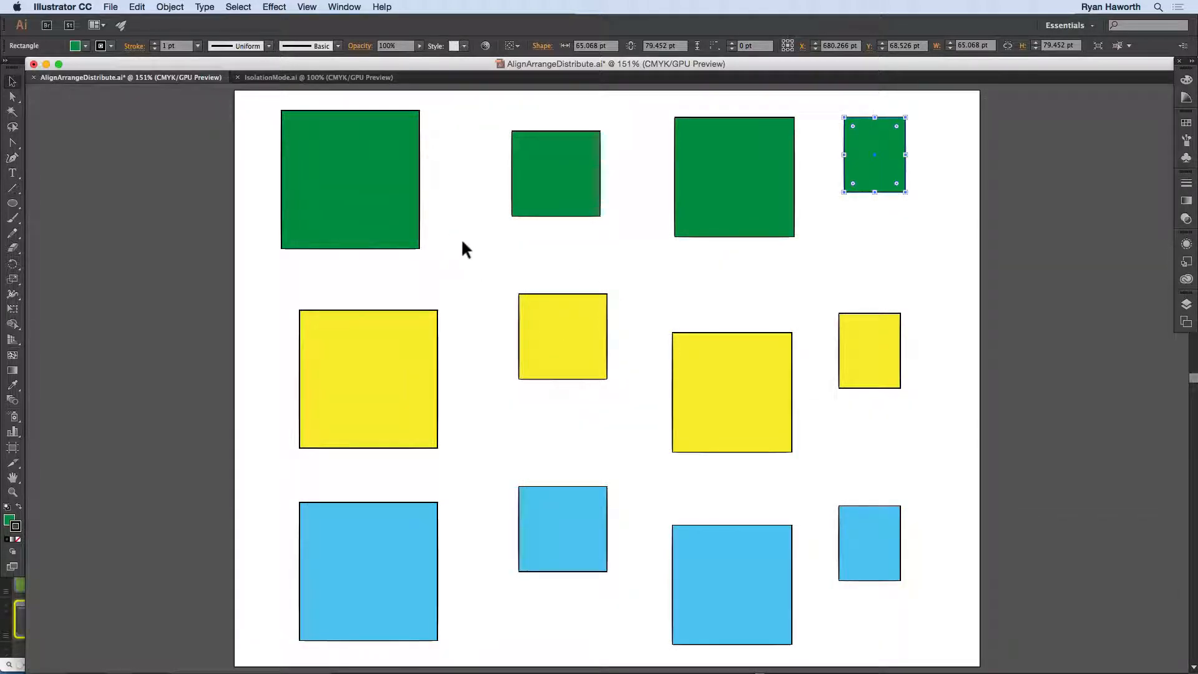
left_click(462, 242)
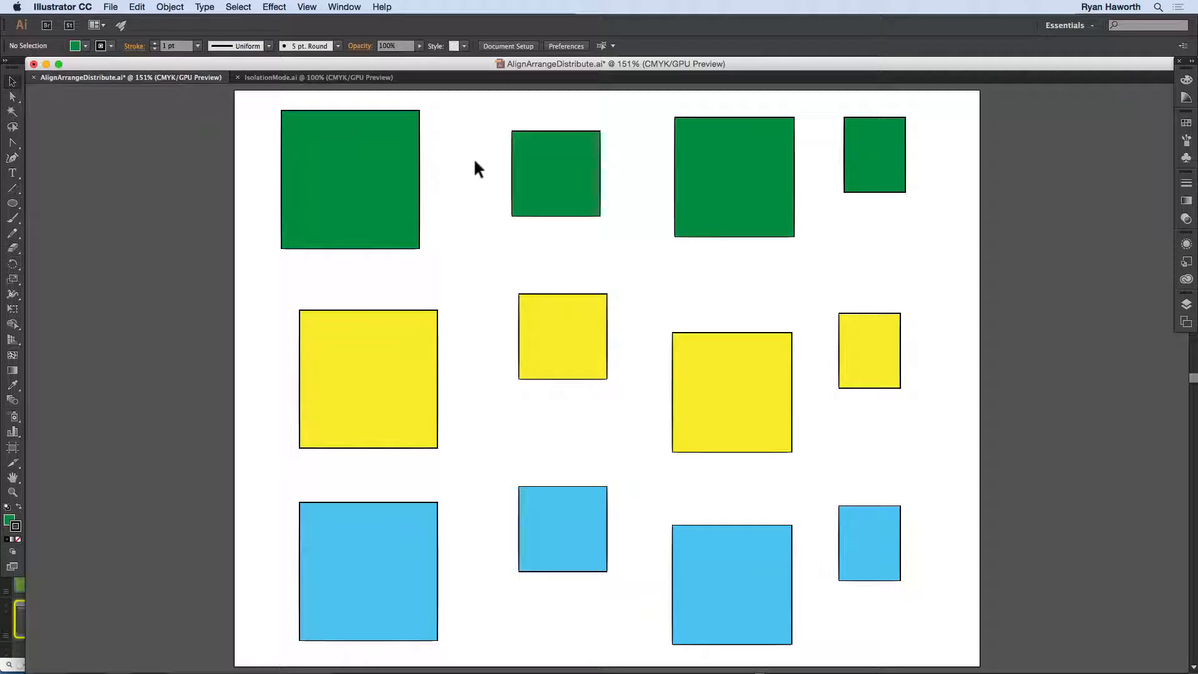
Step: Show the rulers and place a horizontal guide between the green and yellow rows
key("super")
key("super+r")
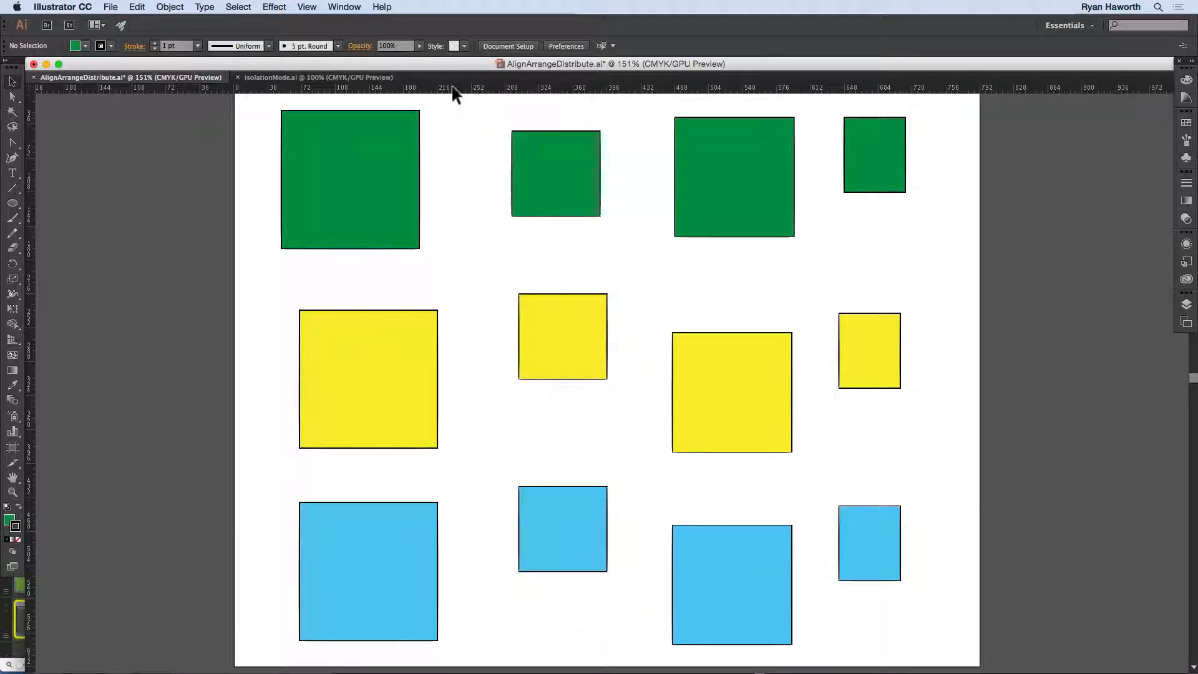
left_click_drag(454, 90, 488, 264)
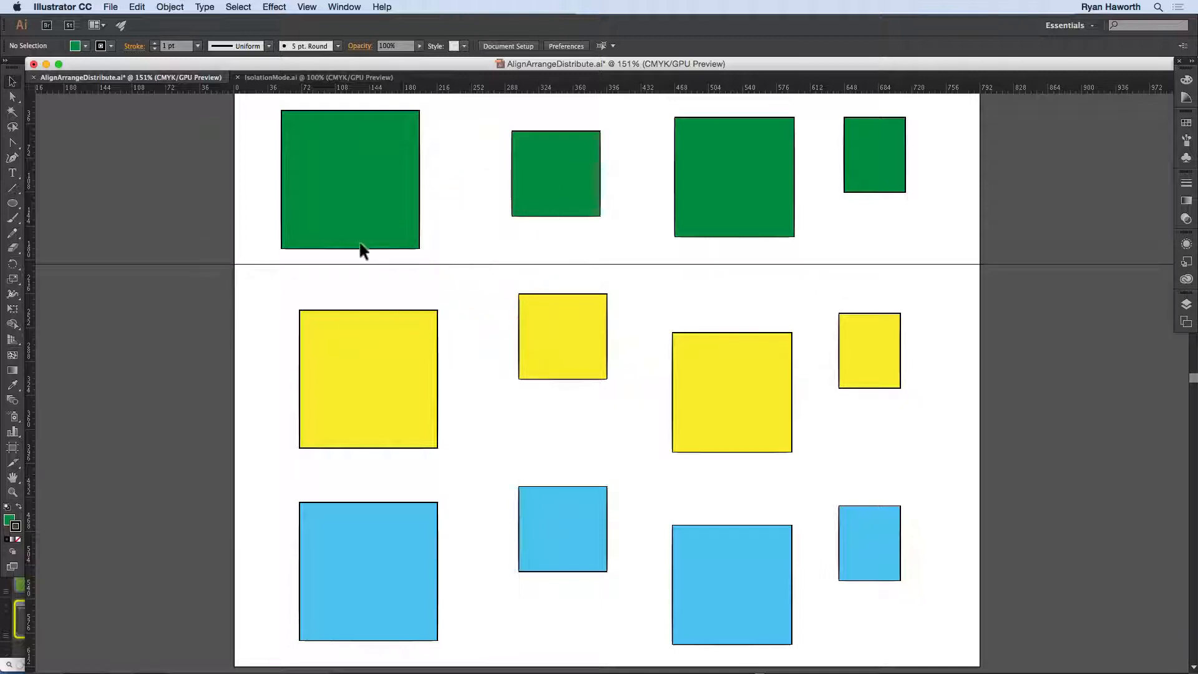
Step: Move the four green squares down so their bottom edges rest on the horizontal guide, then deselect
left_click_drag(362, 182, 365, 197)
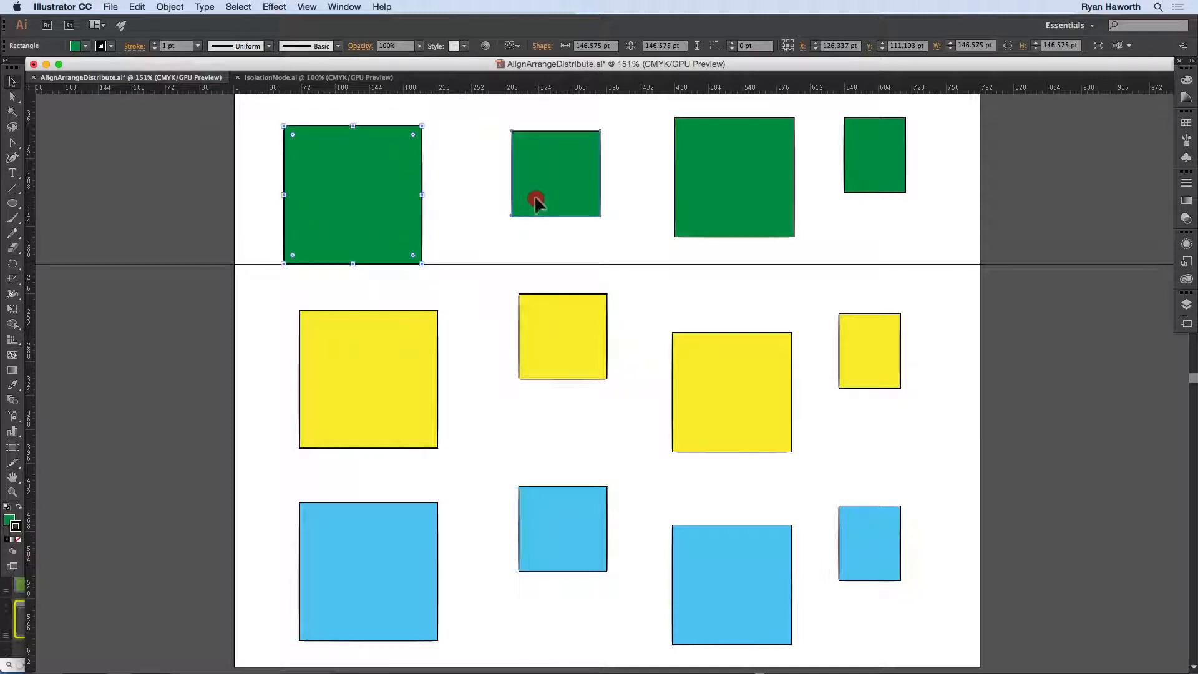
left_click_drag(534, 198, 541, 225)
left_click_drag(560, 235, 561, 236)
left_click_drag(692, 199, 688, 227)
left_click_drag(845, 180, 858, 240)
left_click(937, 223)
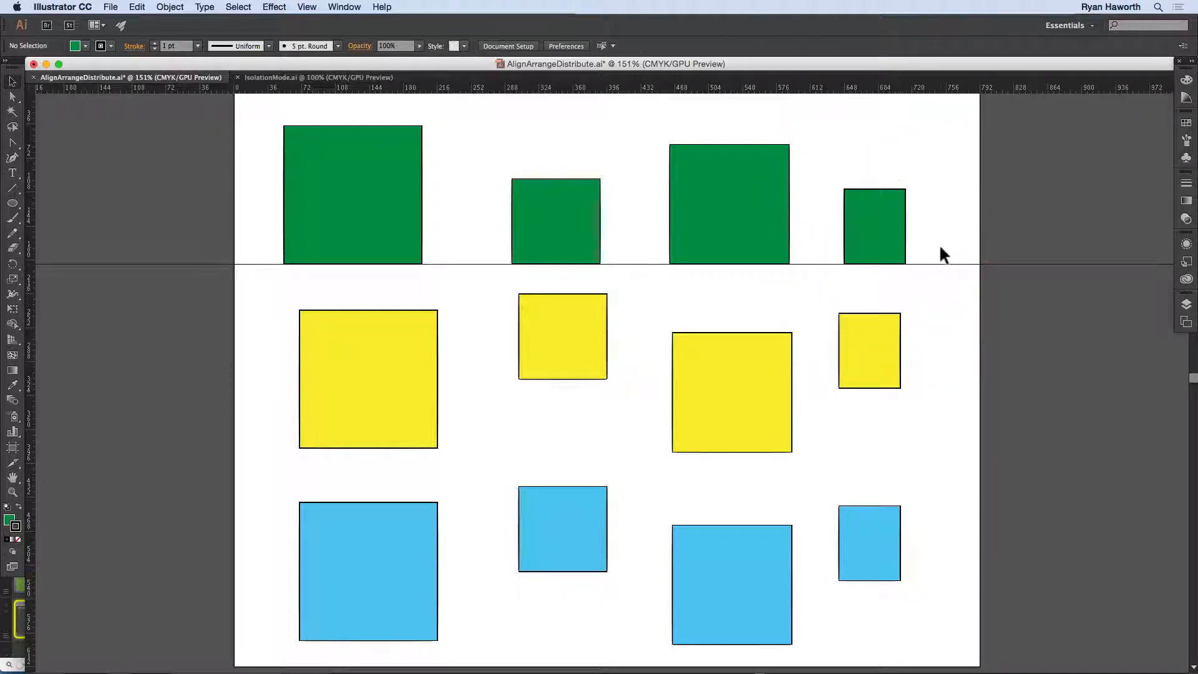
Step: Delete the horizontal guide below the green squares
key("BackSpace")
left_click(308, 7)
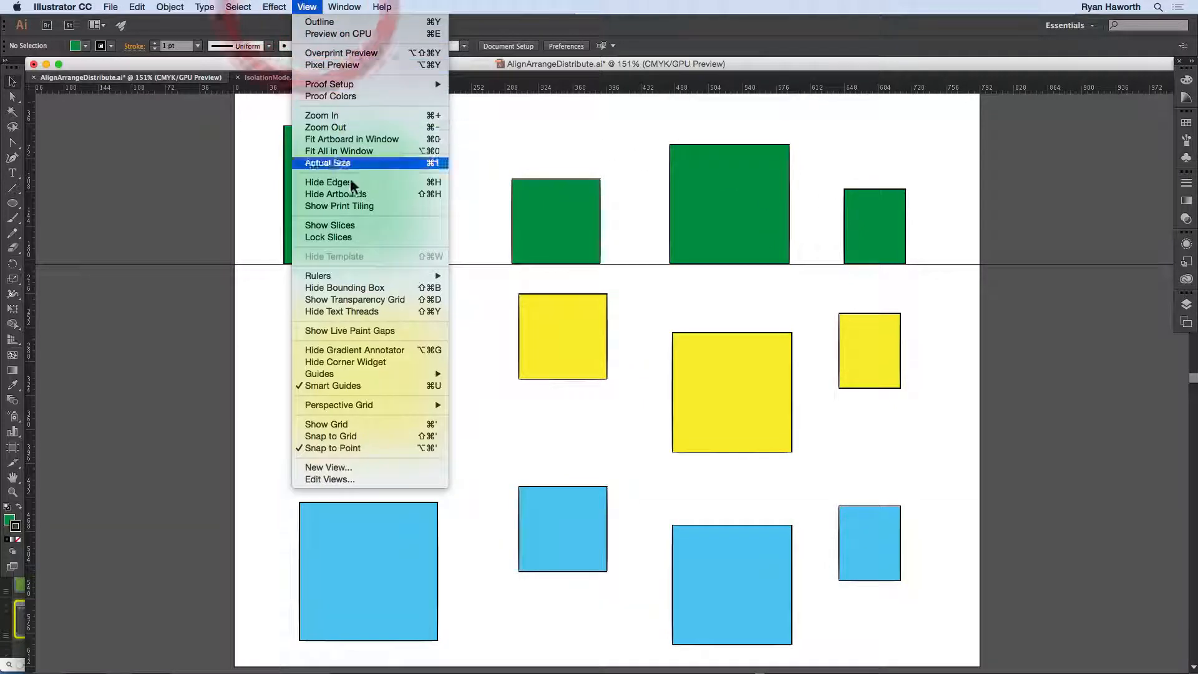
mouse_move(372, 373)
left_click(498, 383)
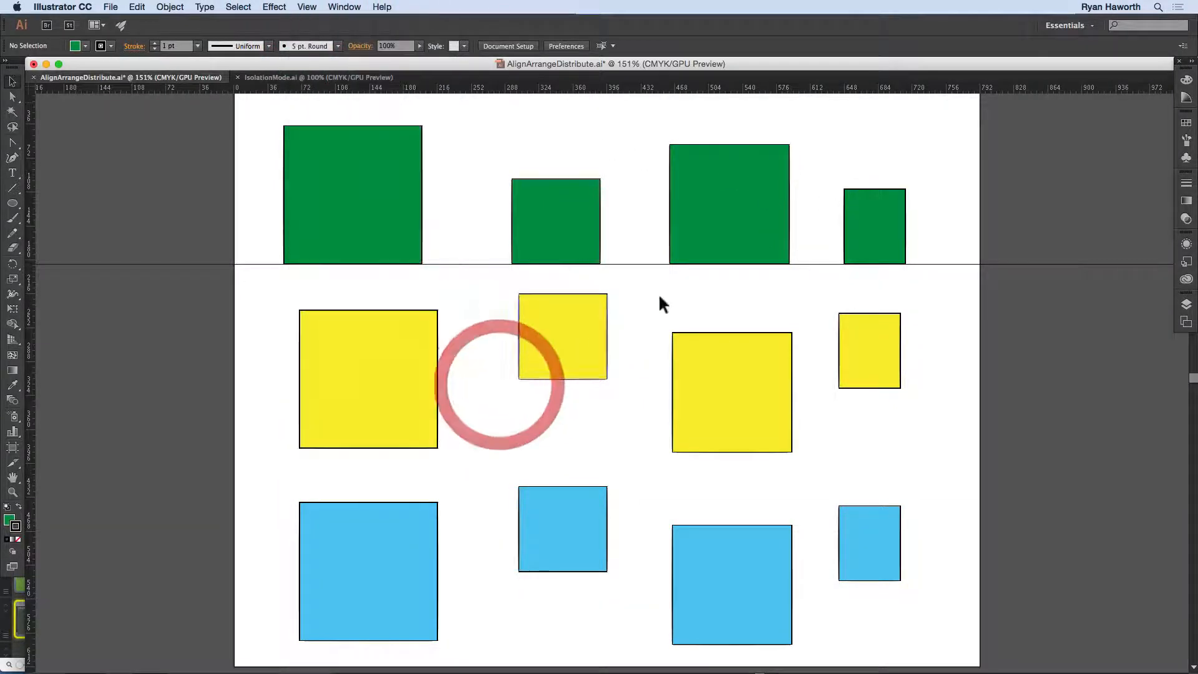
left_click(952, 265)
key("BackSpace")
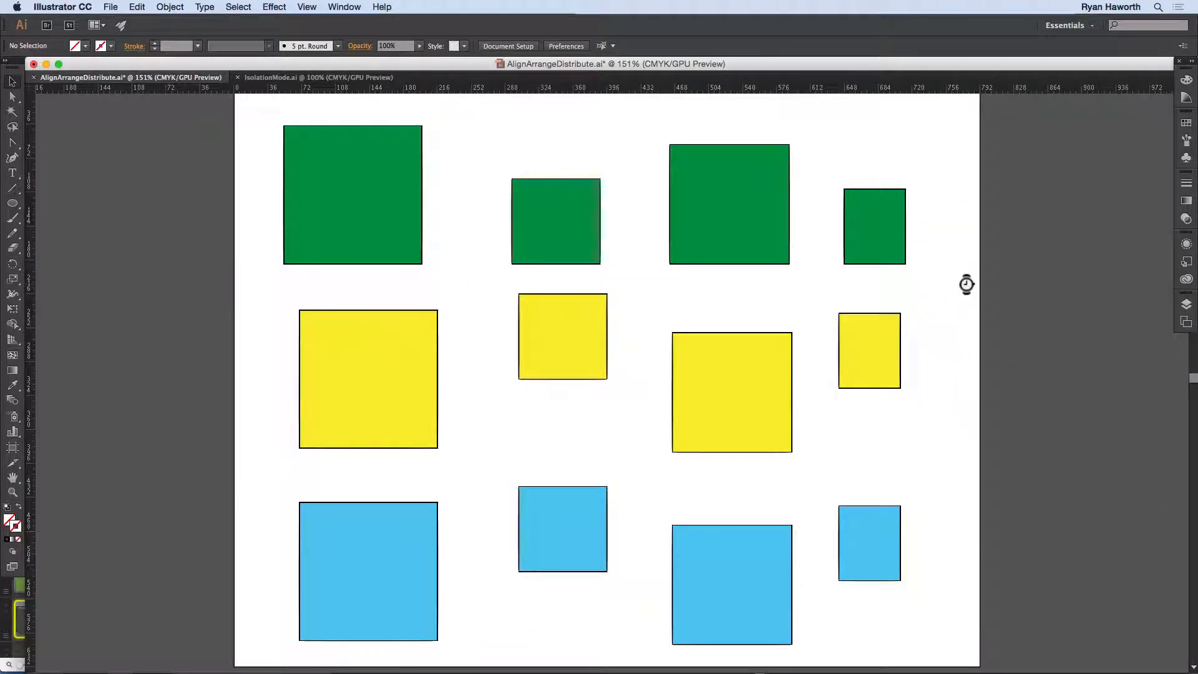
Step: Select the four green squares one after another with the Direct Selection tool, switch back to the Selection tool and deselect
left_click(417, 257)
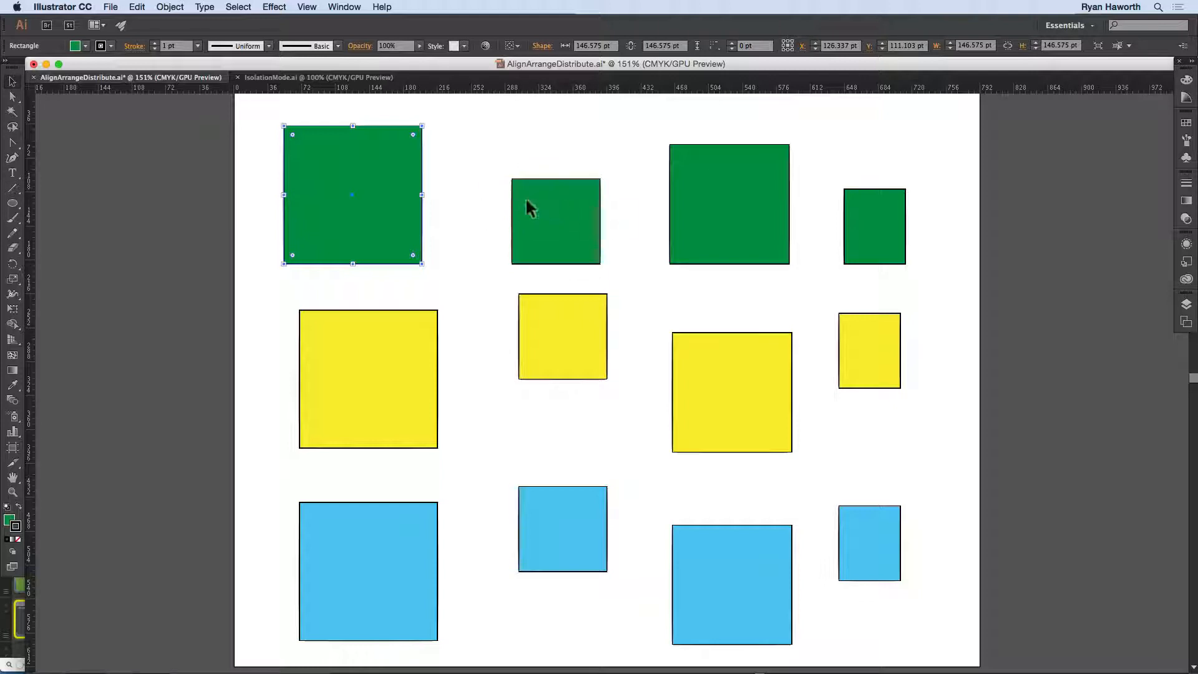
key("a")
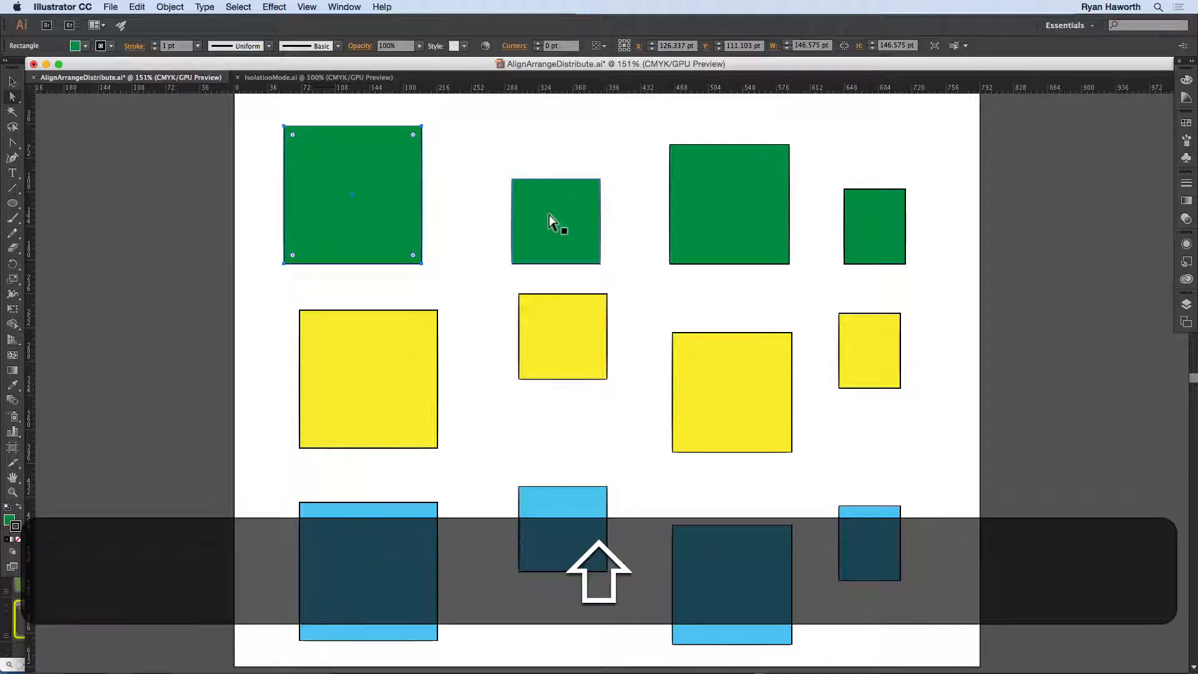
left_click(549, 215, "shift")
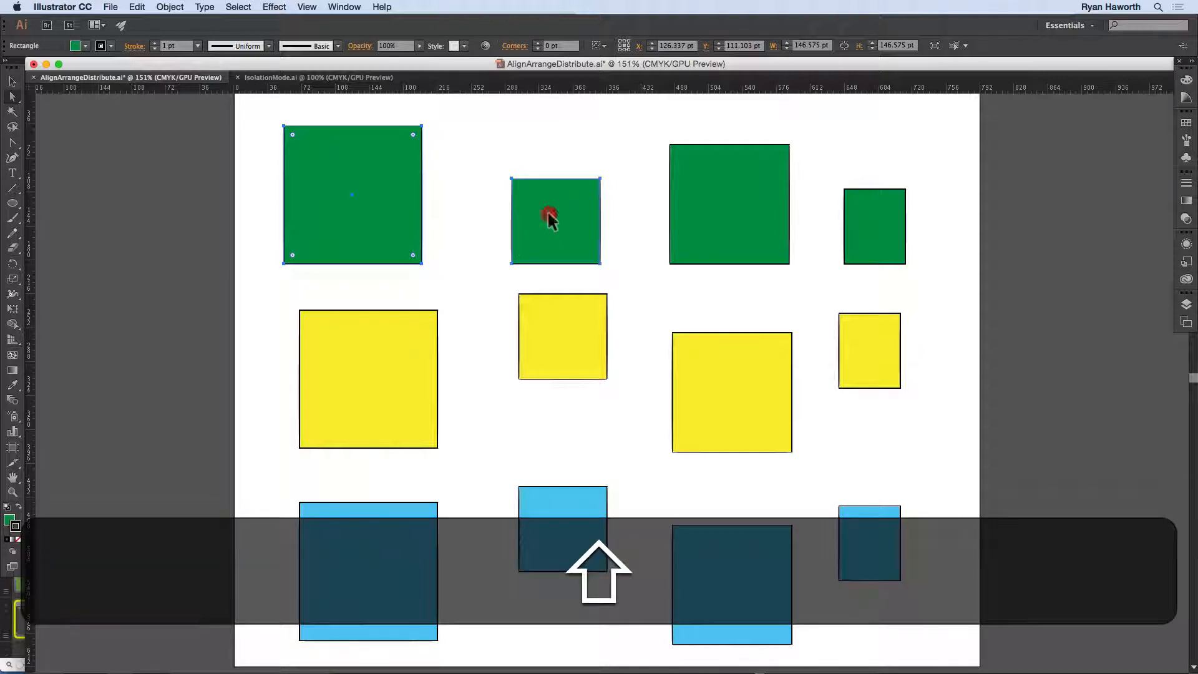
left_click(717, 179, "shift")
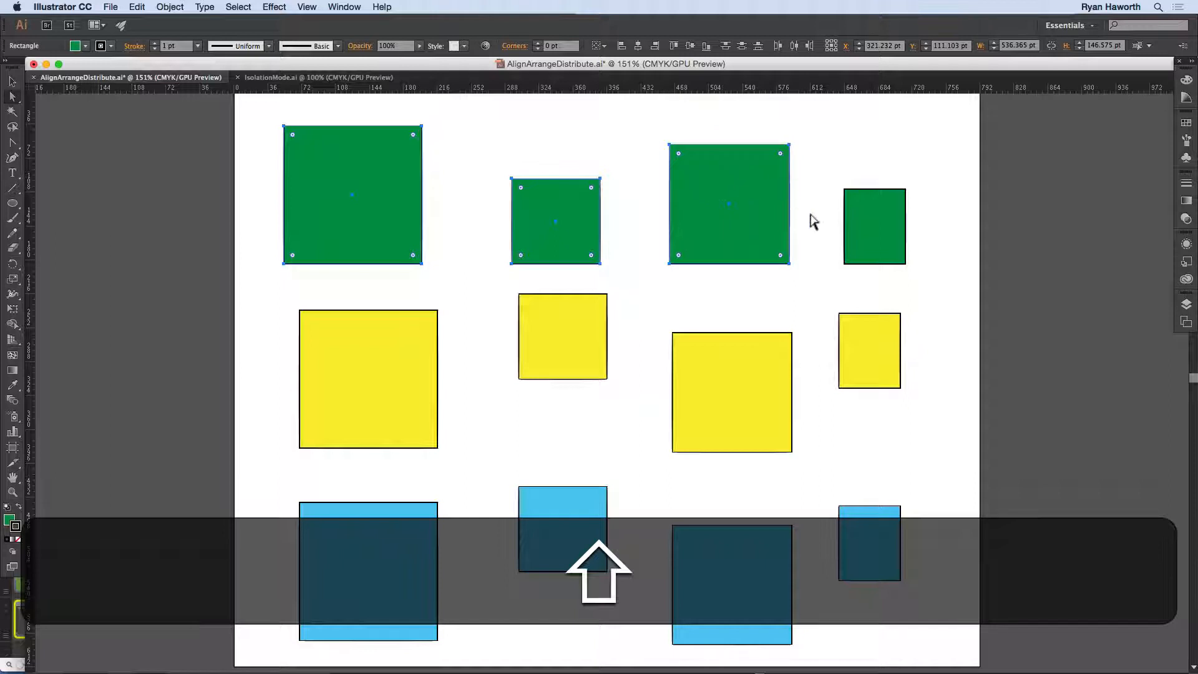
left_click(852, 210, "shift")
key("shift+v")
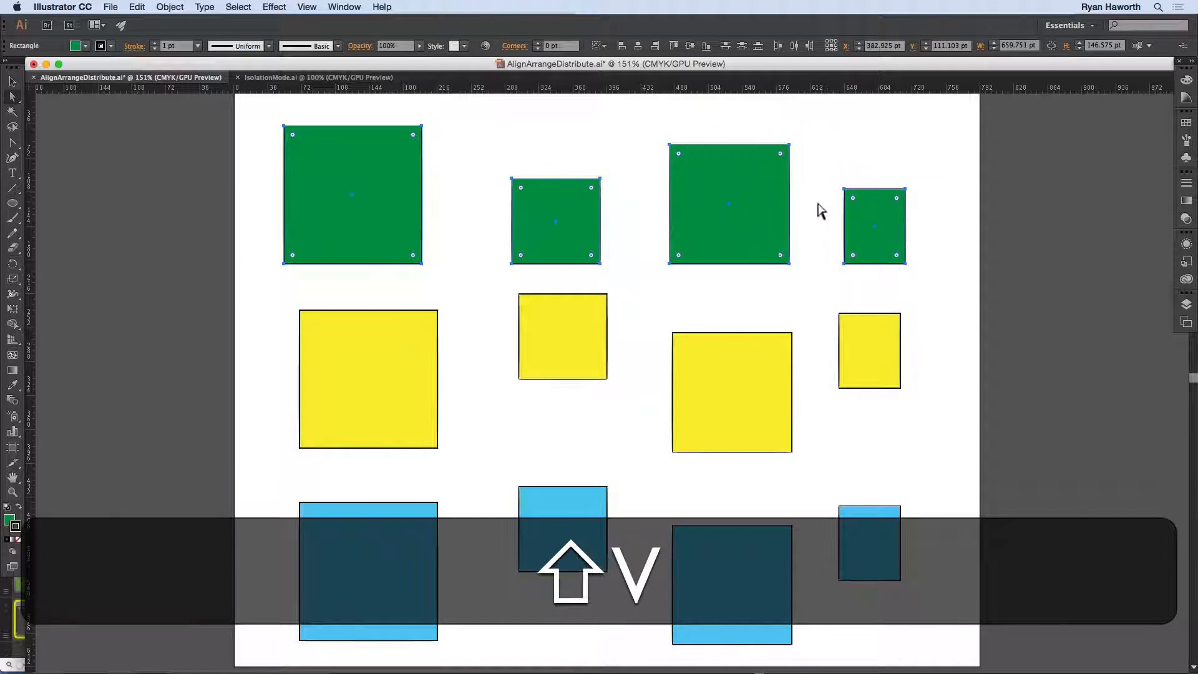
left_click(906, 181)
Step: Select the four green squares, set alignment to Align to Artboard and align them to the artboard's top edge
left_click_drag(940, 180, 363, 217)
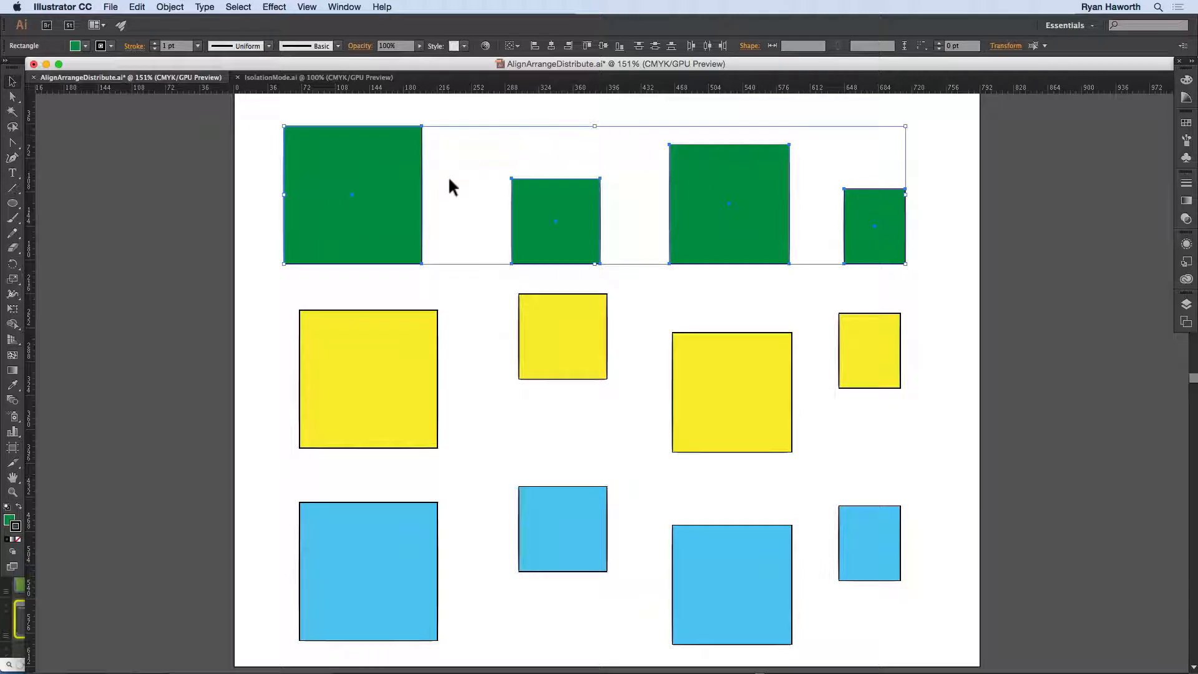
left_click(519, 45)
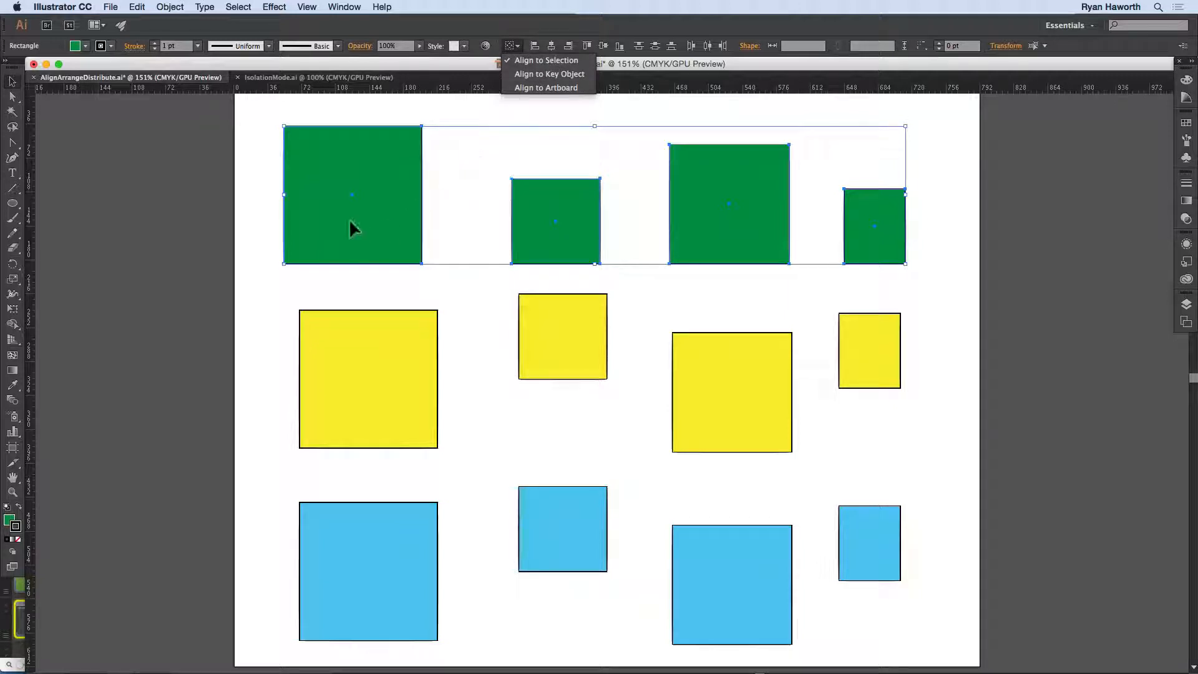
left_click(550, 87)
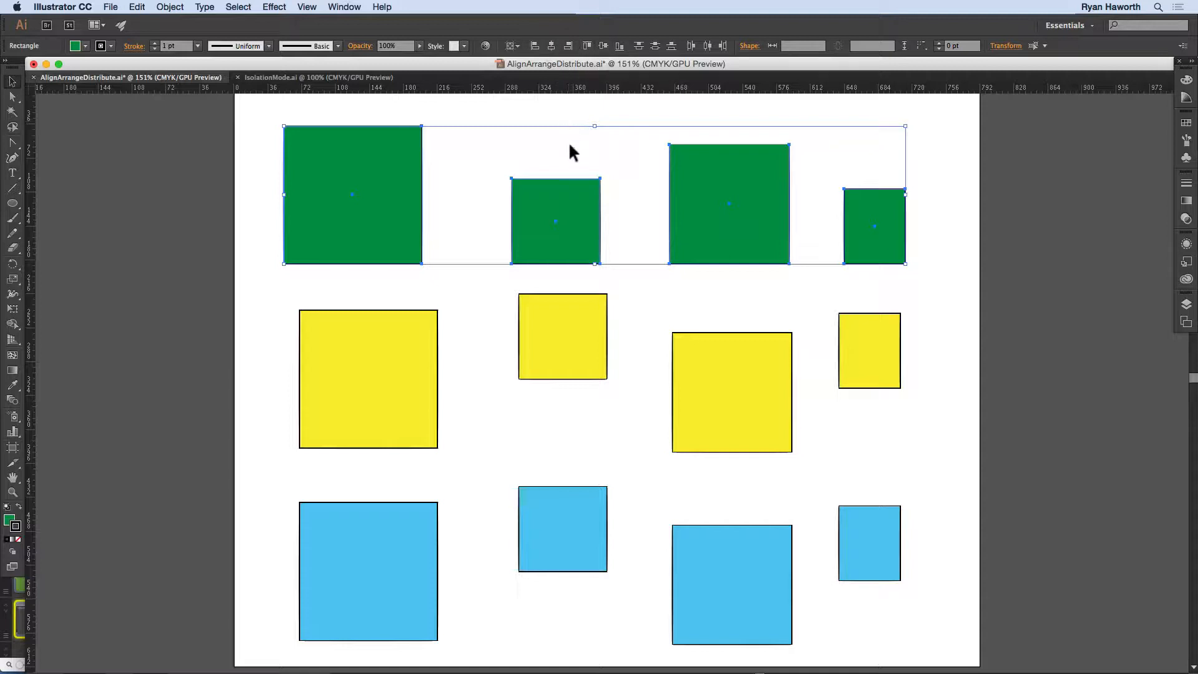
key("space")
left_click_drag(568, 139, 562, 171)
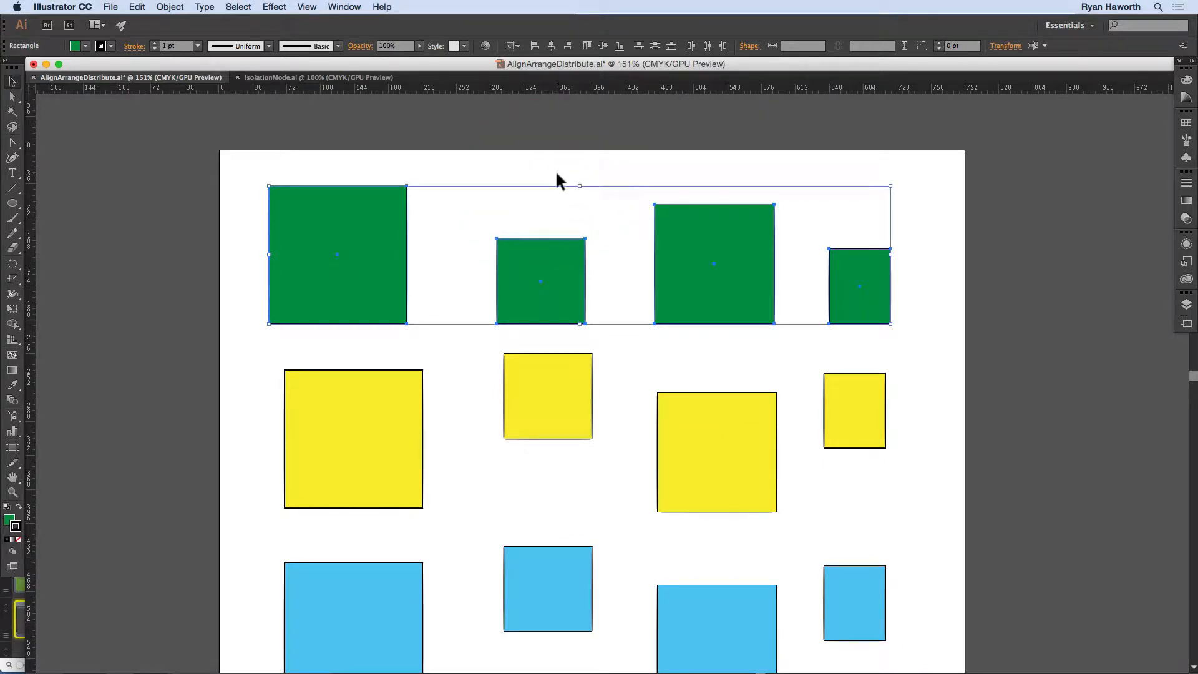
left_click(587, 47)
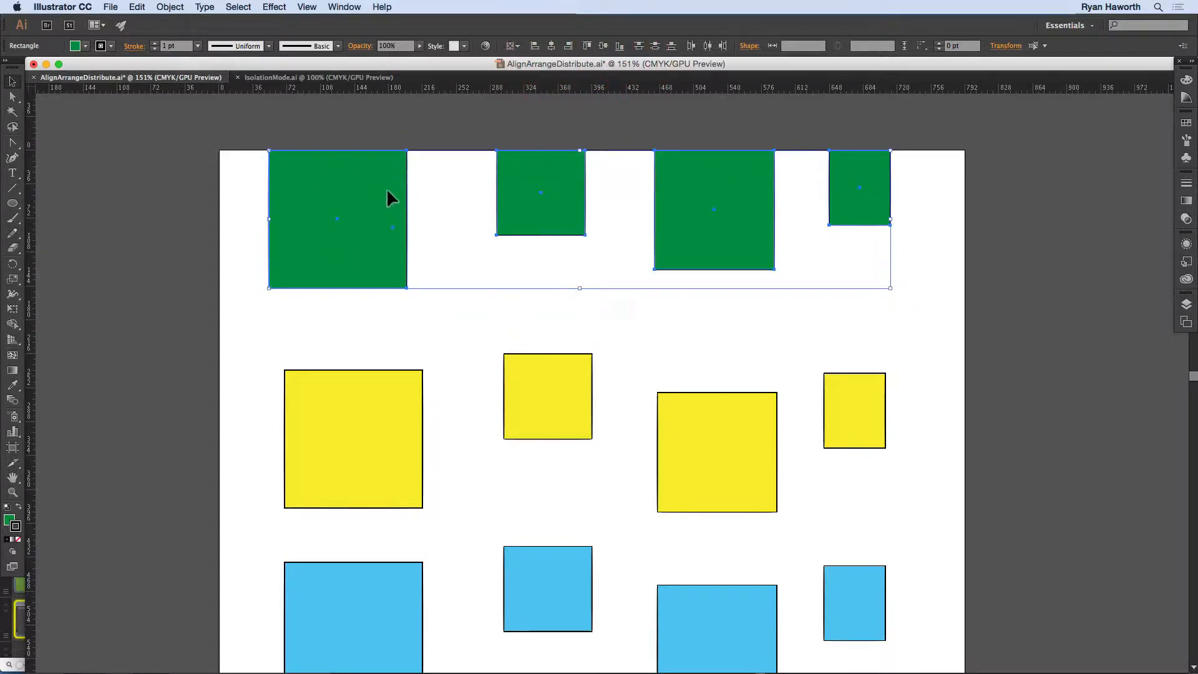
Step: Align the green squares to the artboard's bottom edge, then move the row back above the yellow squares
left_click(619, 47)
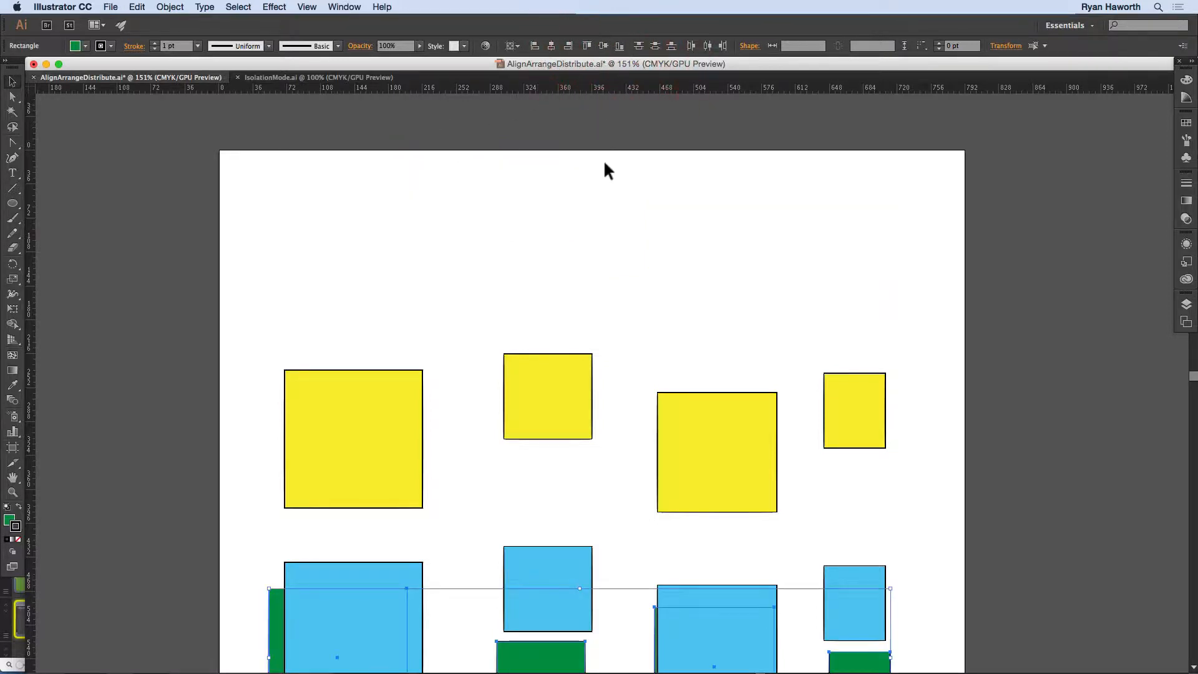
left_click_drag(604, 299, 574, 110)
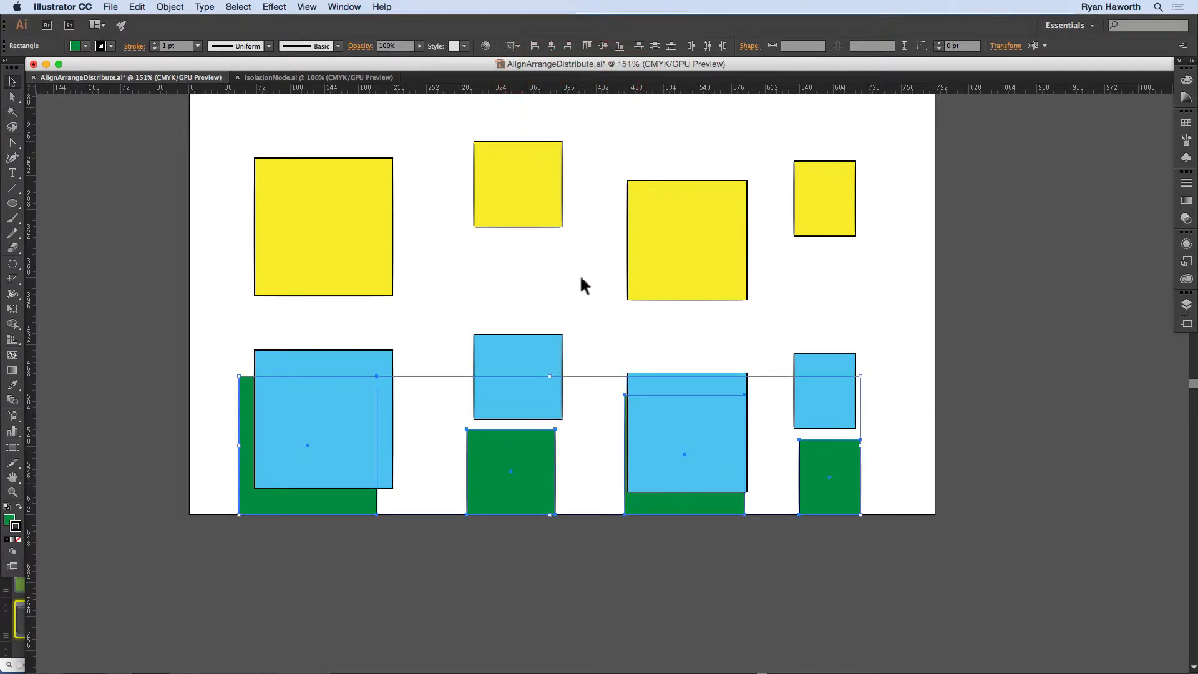
key("space")
left_click_drag(588, 276, 580, 468)
left_click_drag(543, 636, 548, 235)
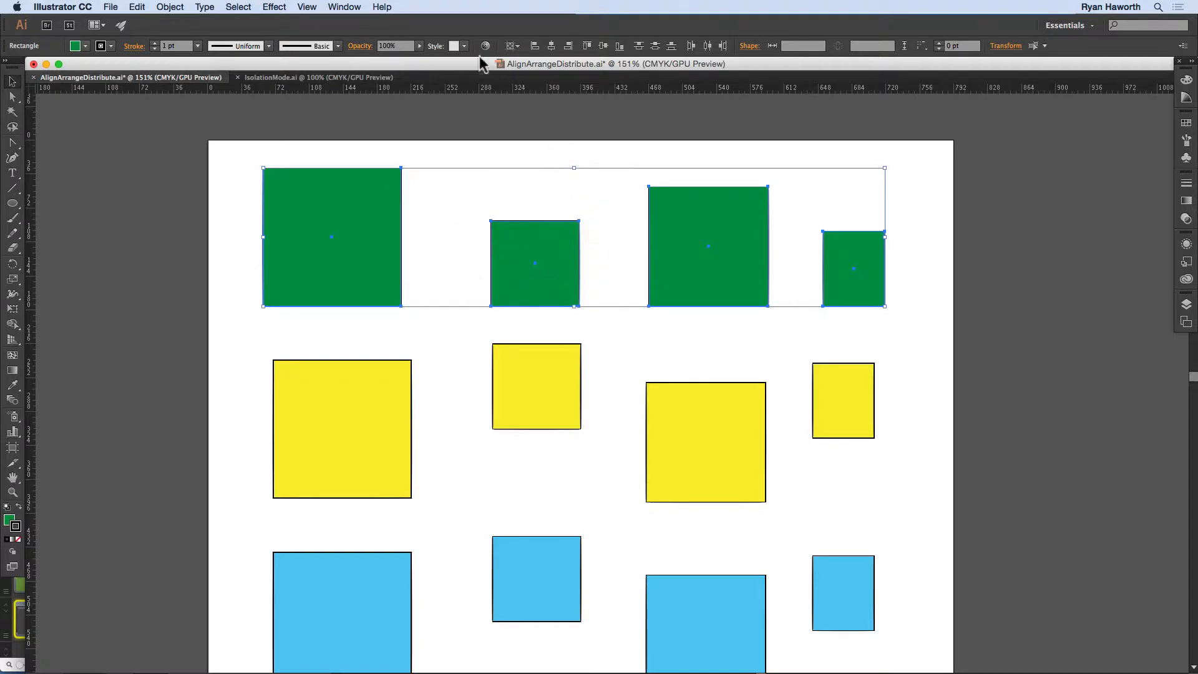
Step: Set alignment to Align to Selection and align the green squares by their top edges, then by their bottom edges
left_click(513, 50)
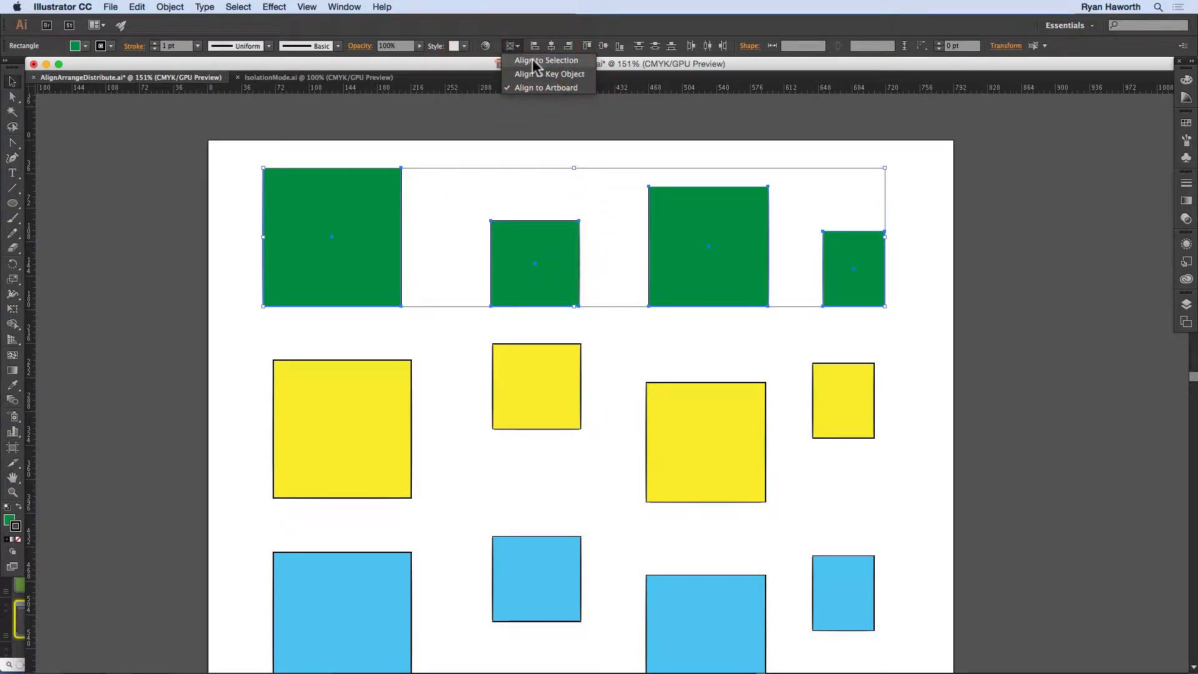
left_click(546, 66)
left_click(515, 48)
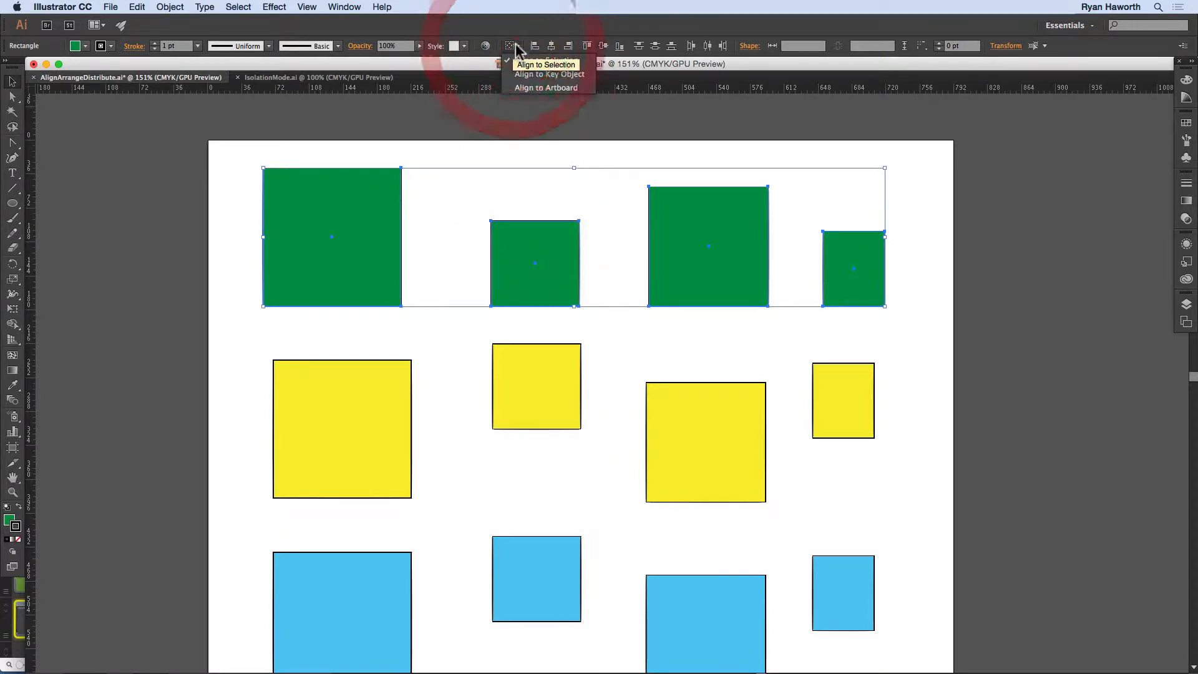
left_click(516, 47)
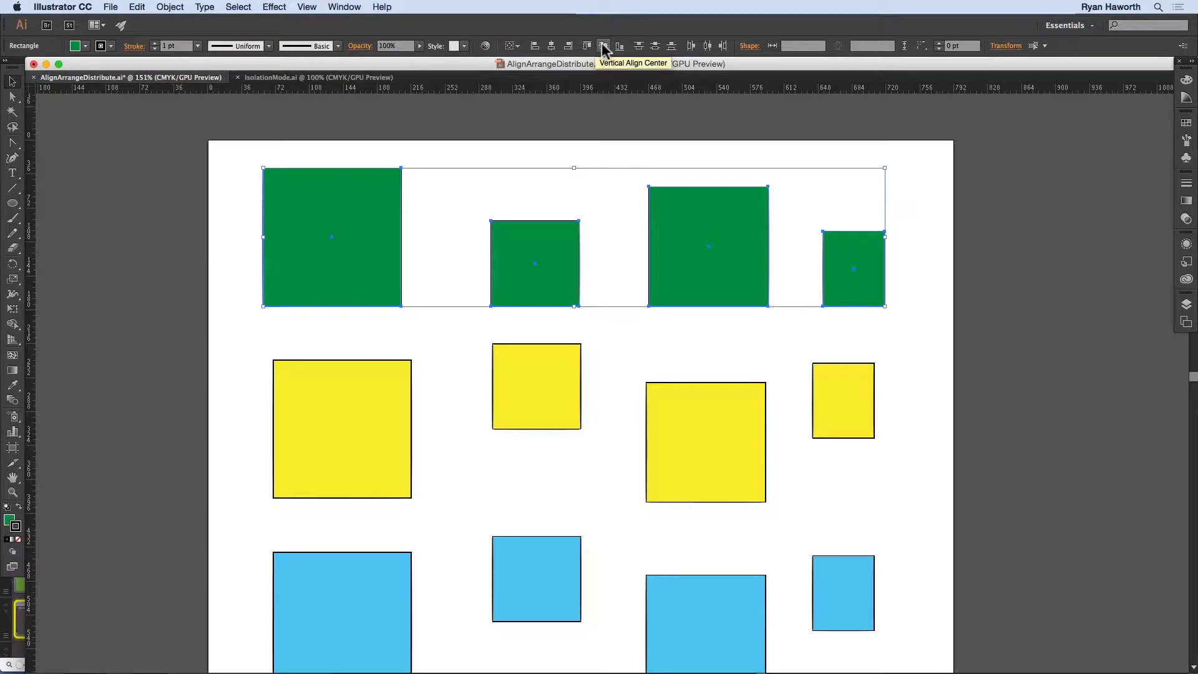
left_click(586, 45)
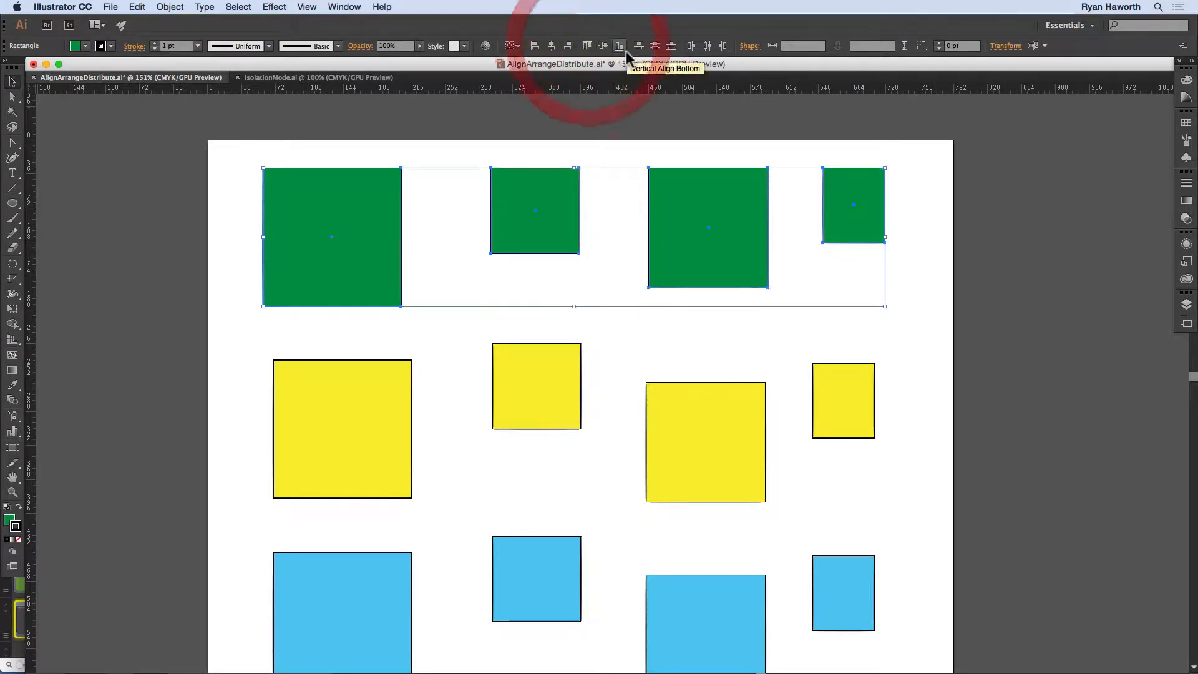
left_click(620, 46)
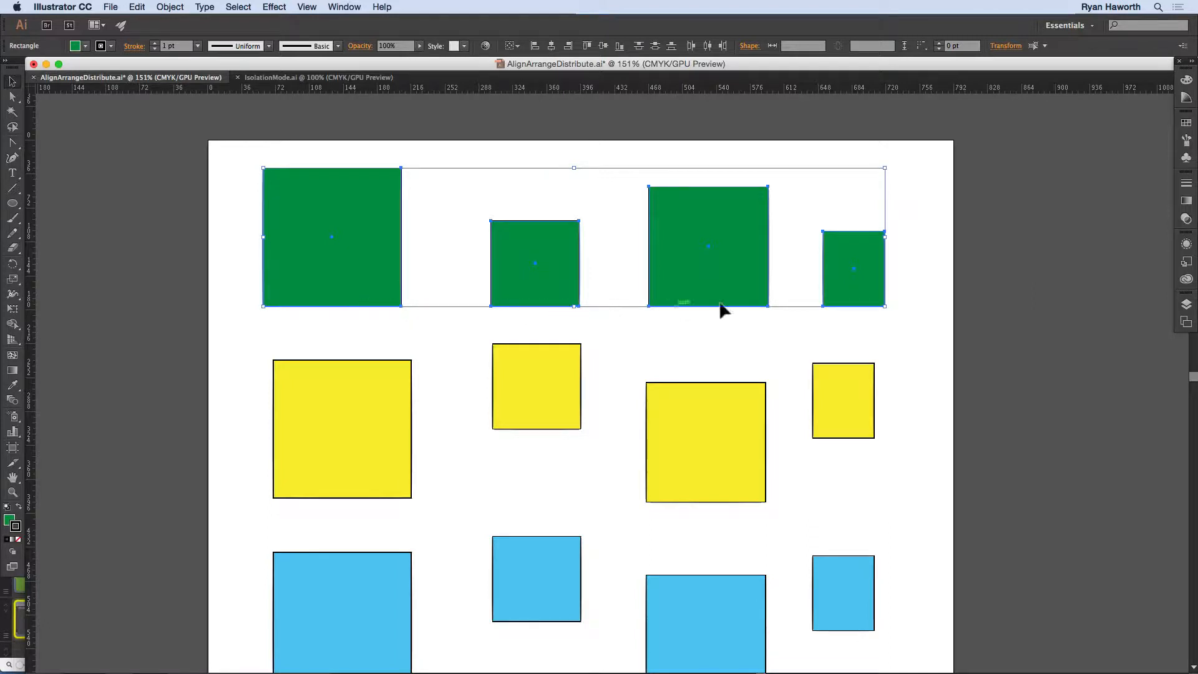
Step: Align the green squares by their top edges and then their vertical centers, move the row slightly down and deselect
left_click(587, 46)
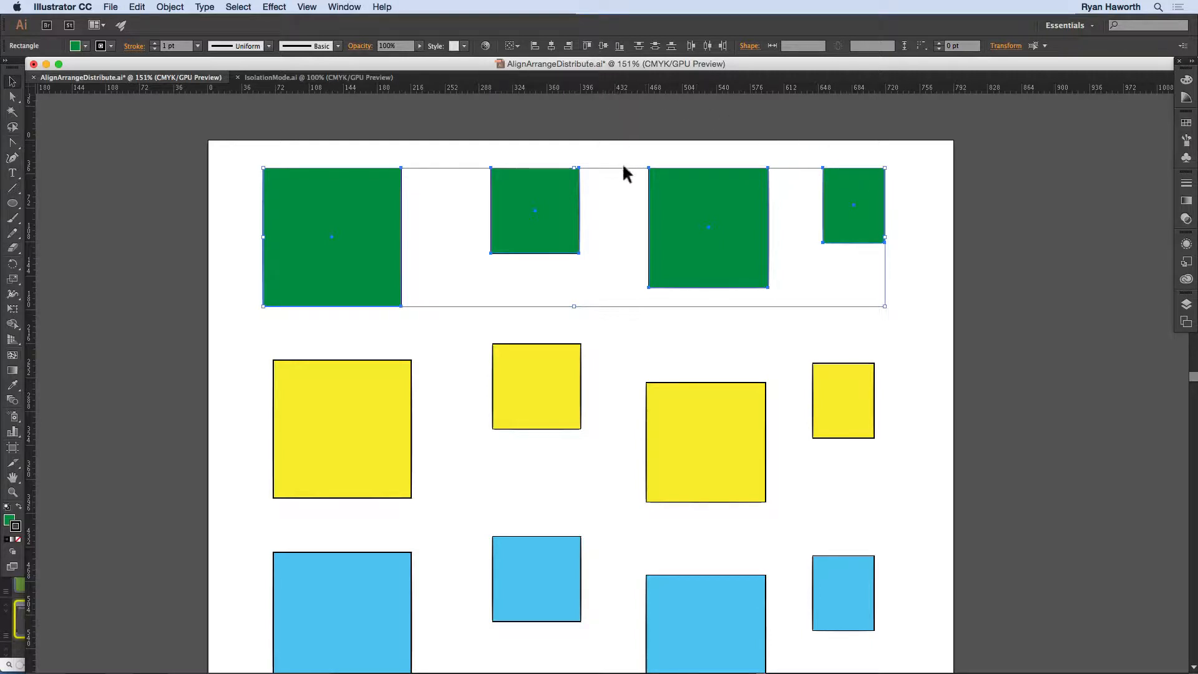
left_click(602, 46)
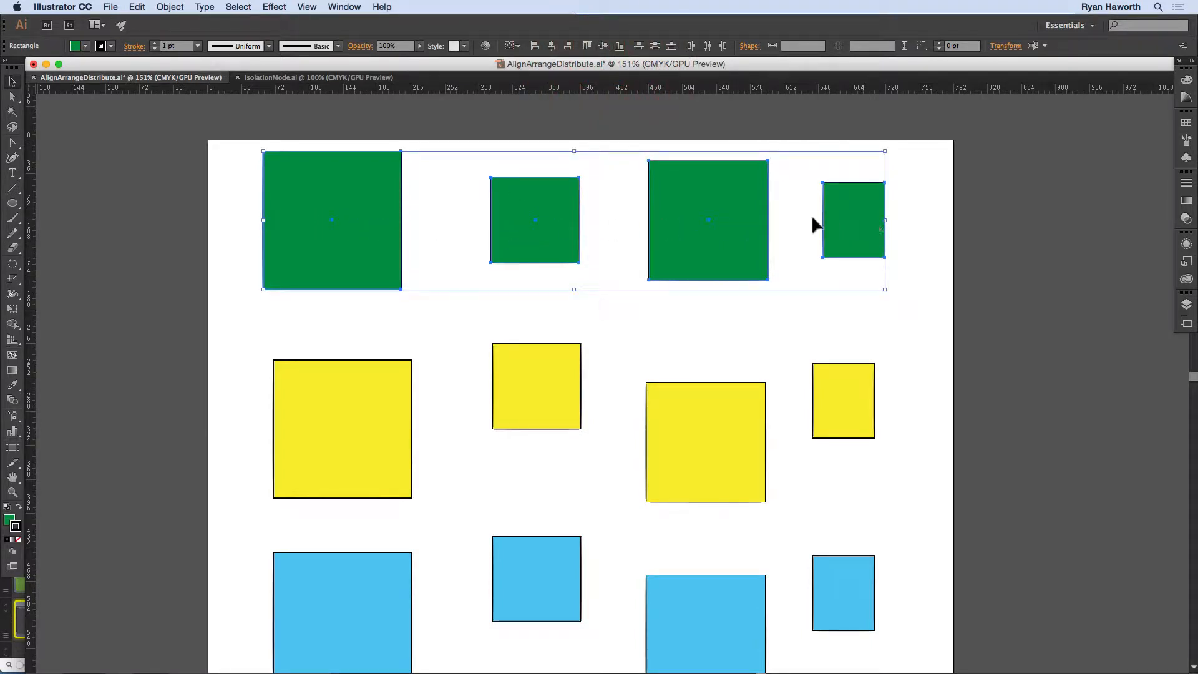
left_click_drag(544, 196, 552, 226)
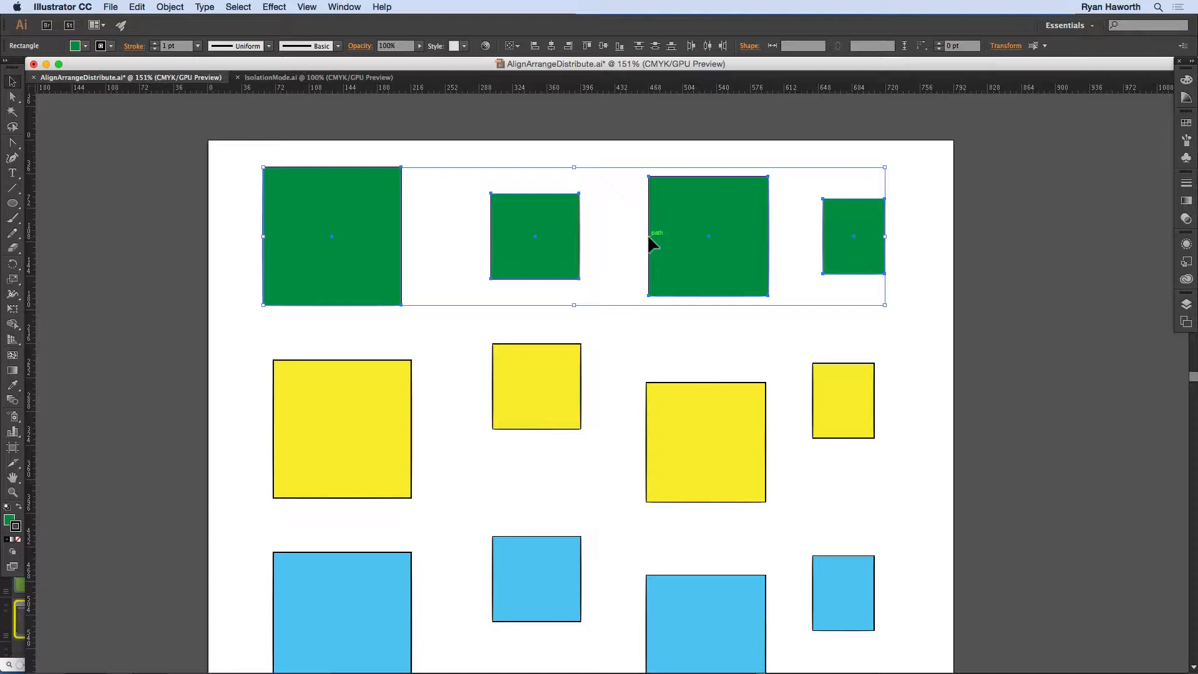
left_click(428, 329)
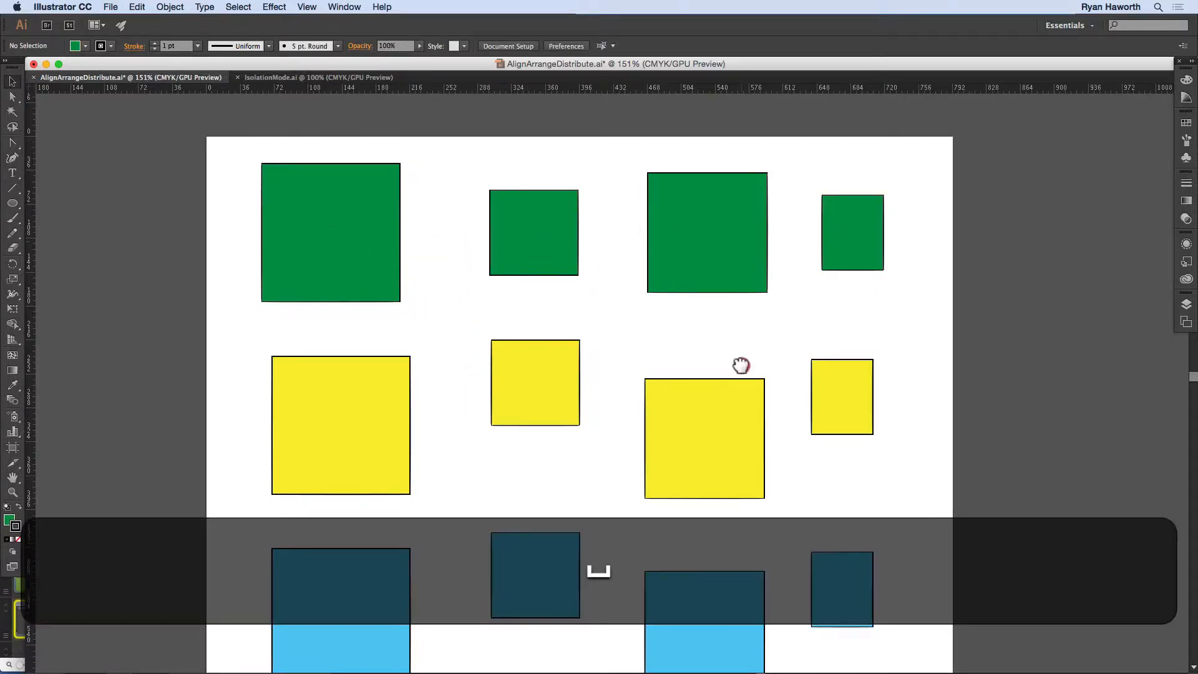
Step: Select the three large squares of the first column, left-align them, undo that and align their right edges instead
left_click_drag(741, 364, 767, 289)
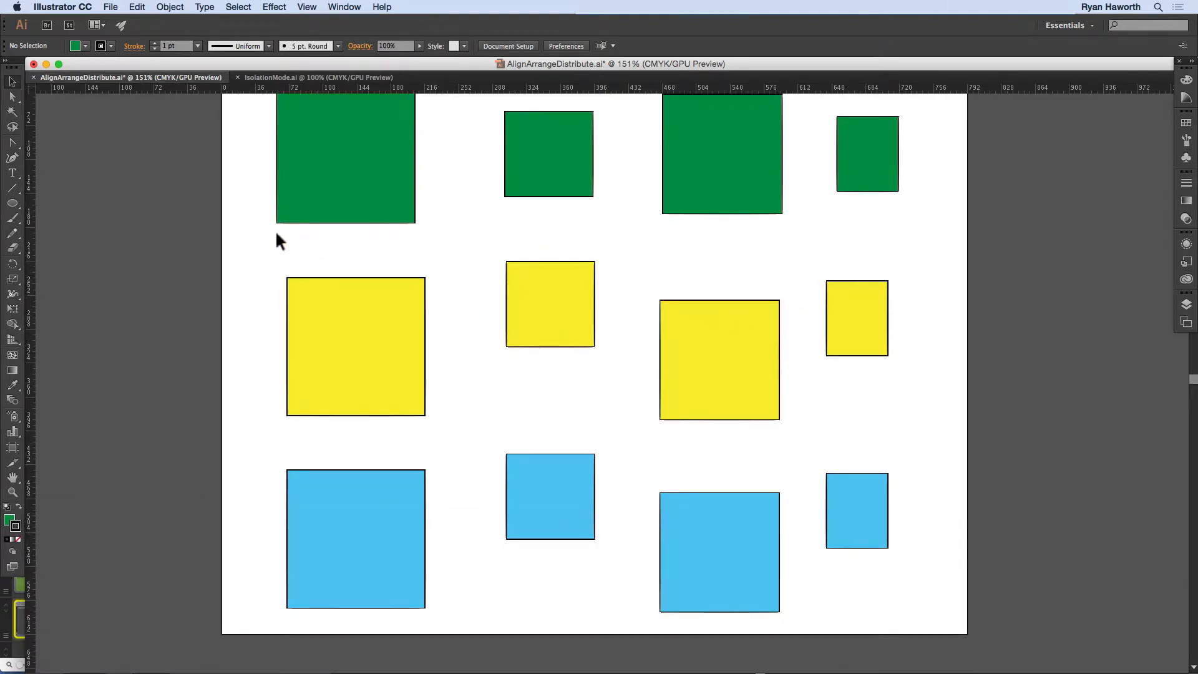
left_click_drag(261, 190, 388, 523)
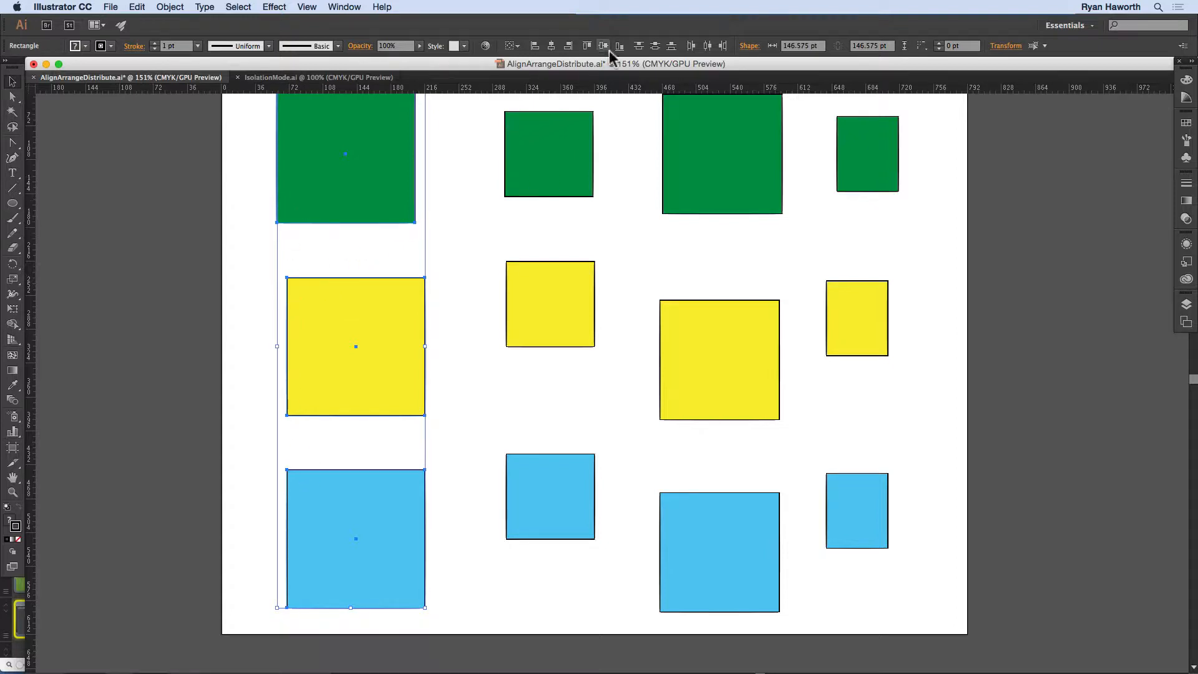
left_click(534, 46)
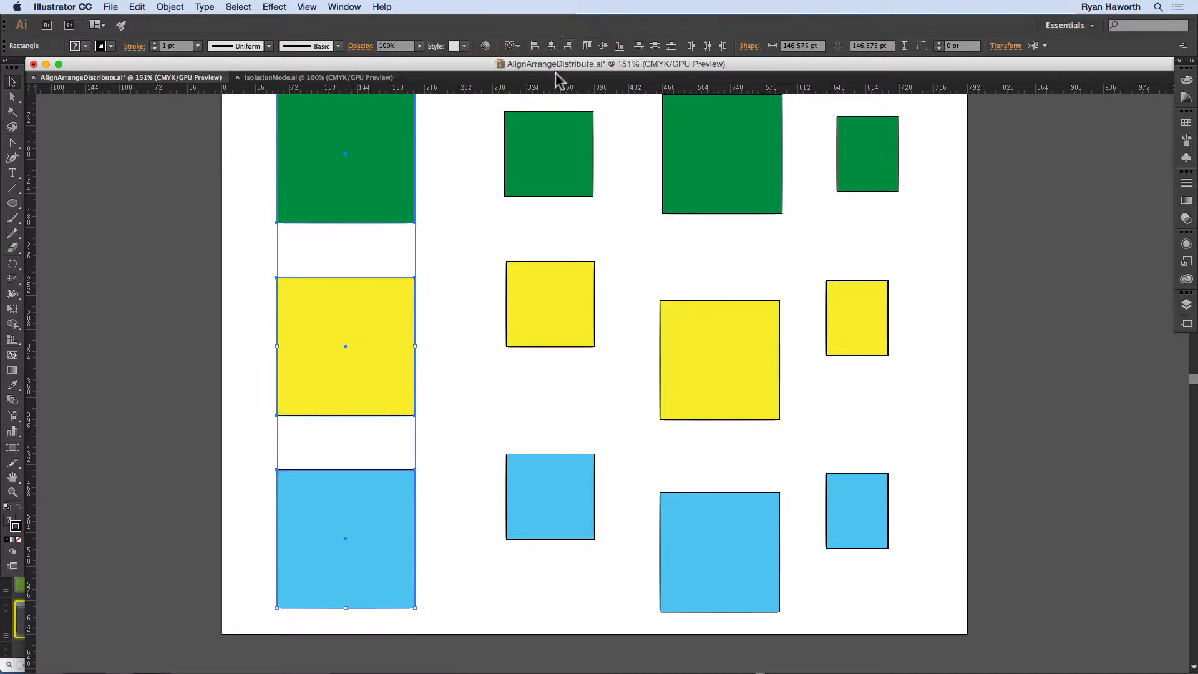
key("super")
key("super+z")
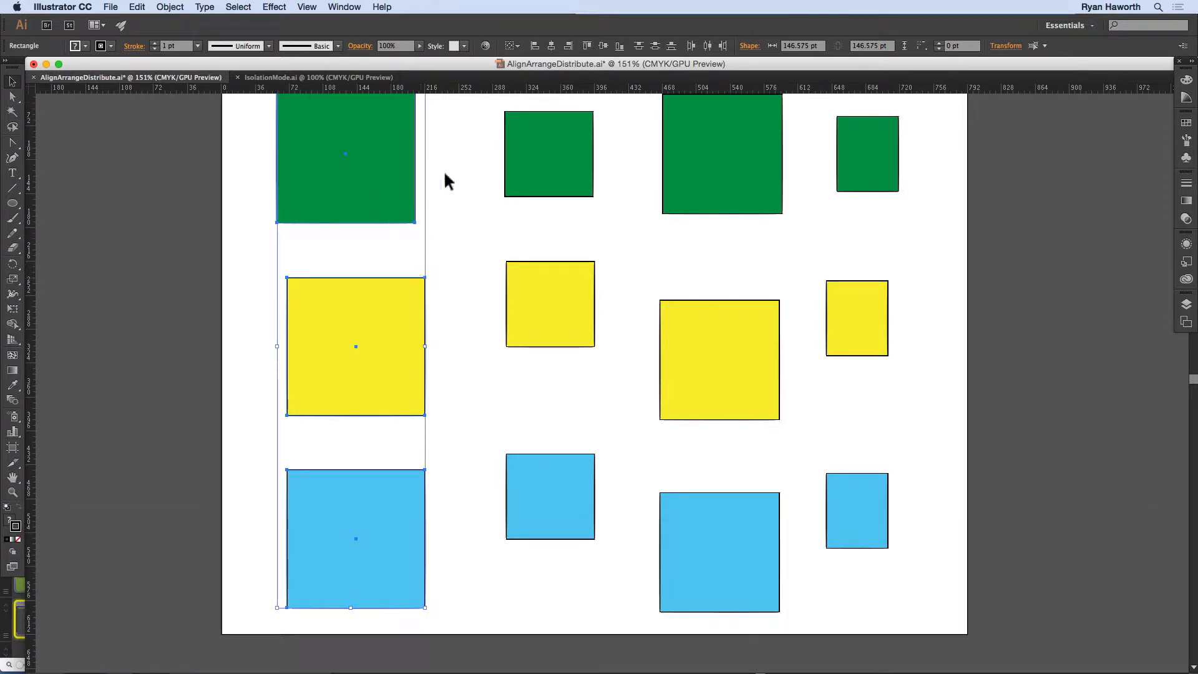
left_click(569, 46)
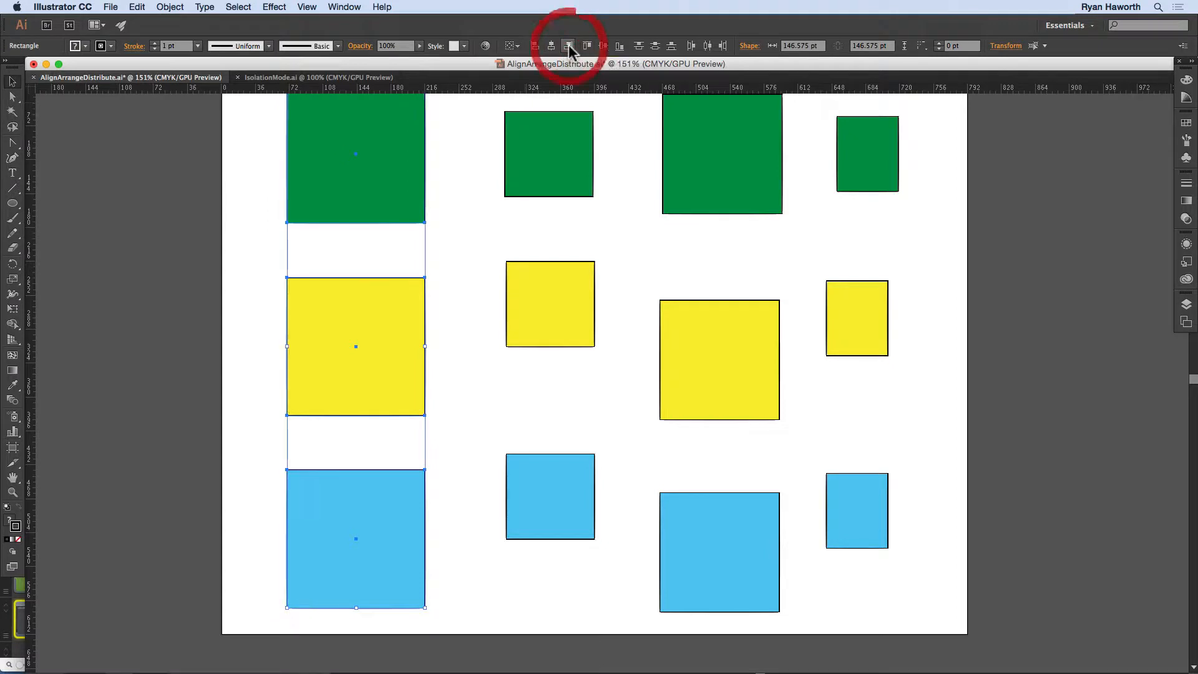
Step: Set alignment to Align to Artboard and align the column in turn to the artboard's right edge, left edge and horizontal center
left_click(515, 45)
left_click(542, 87)
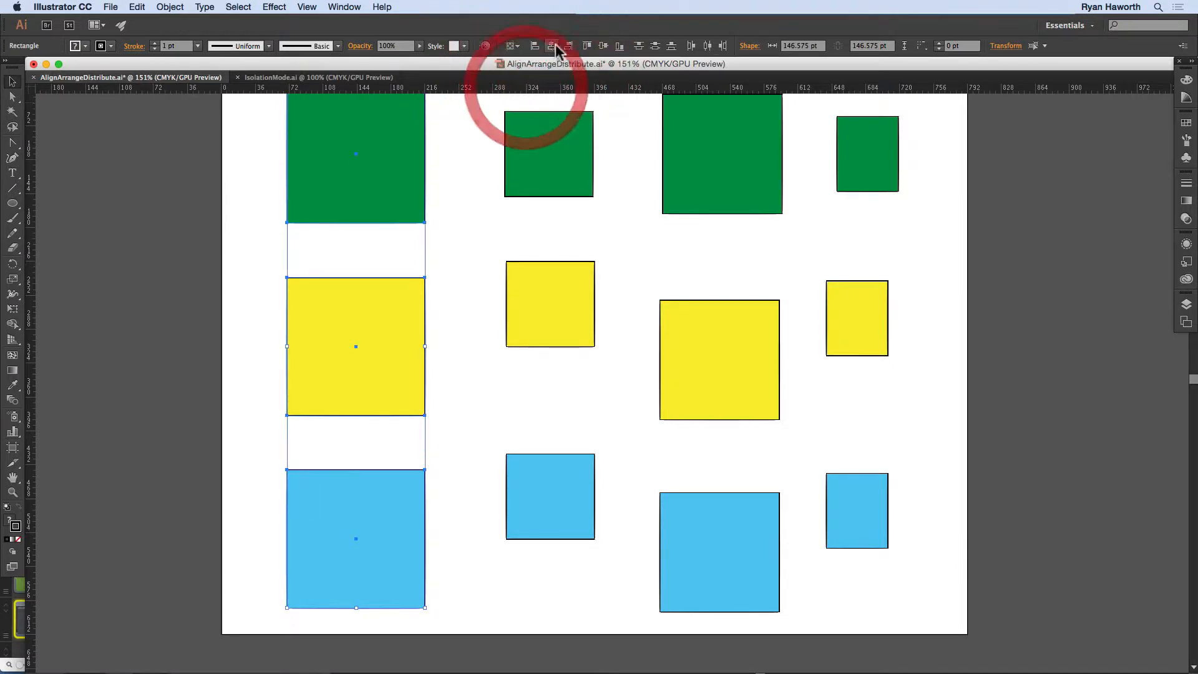
left_click(569, 46)
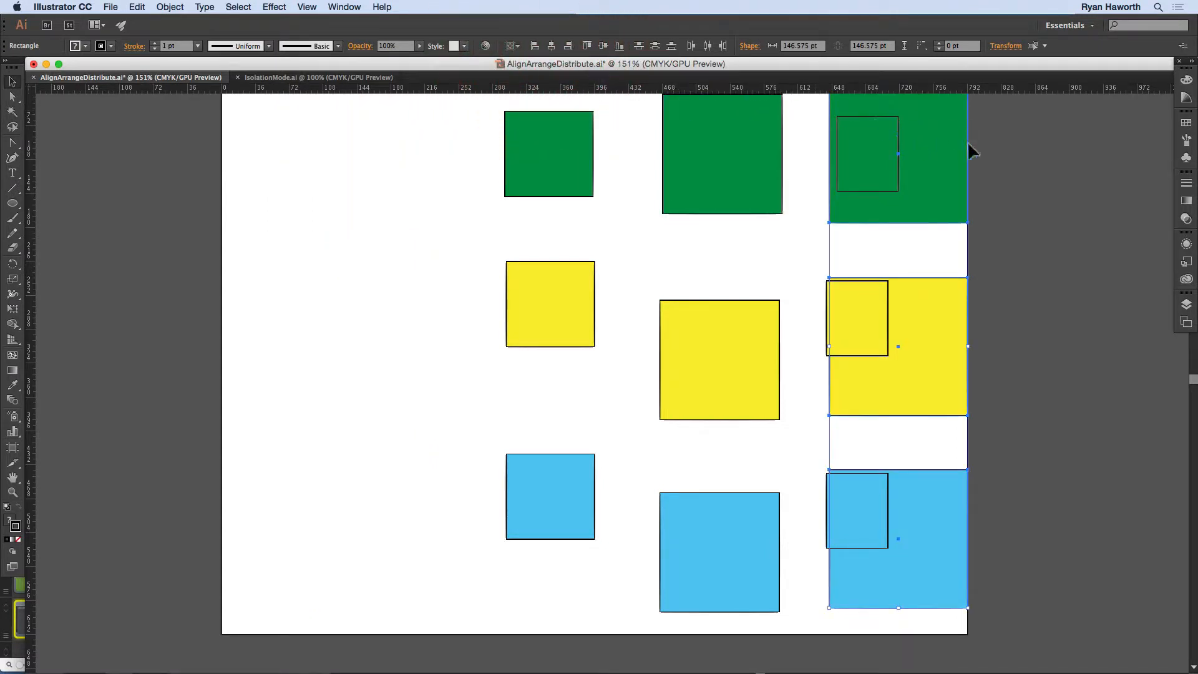
left_click(535, 46)
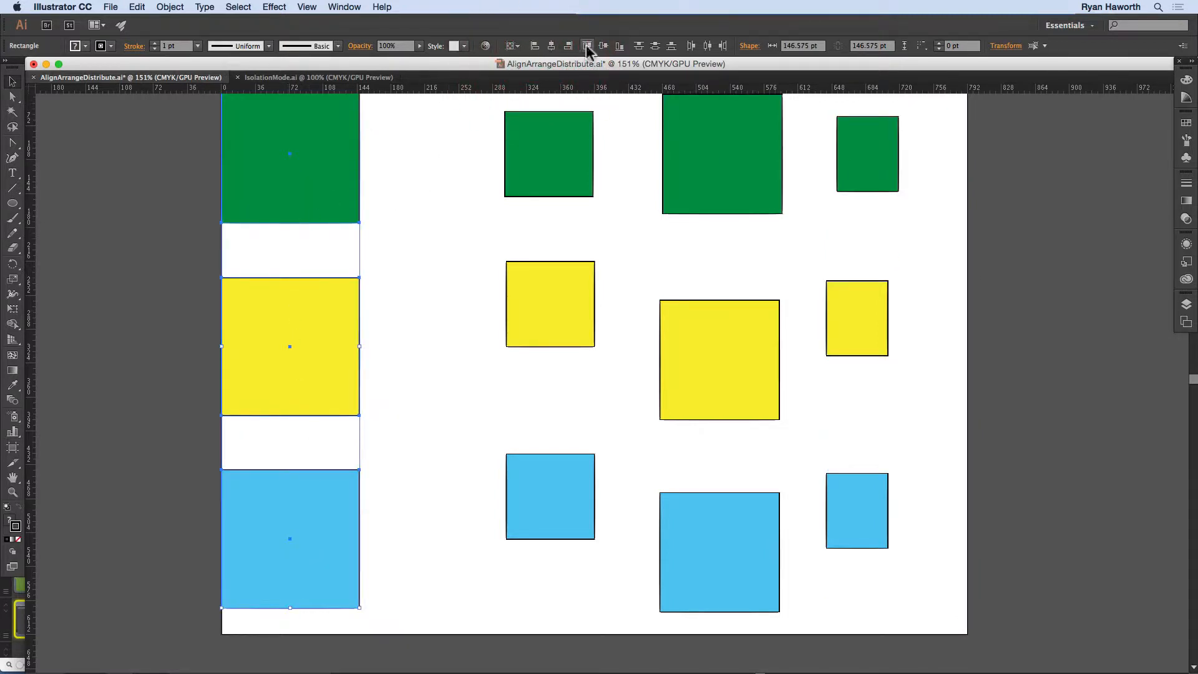
left_click(551, 46)
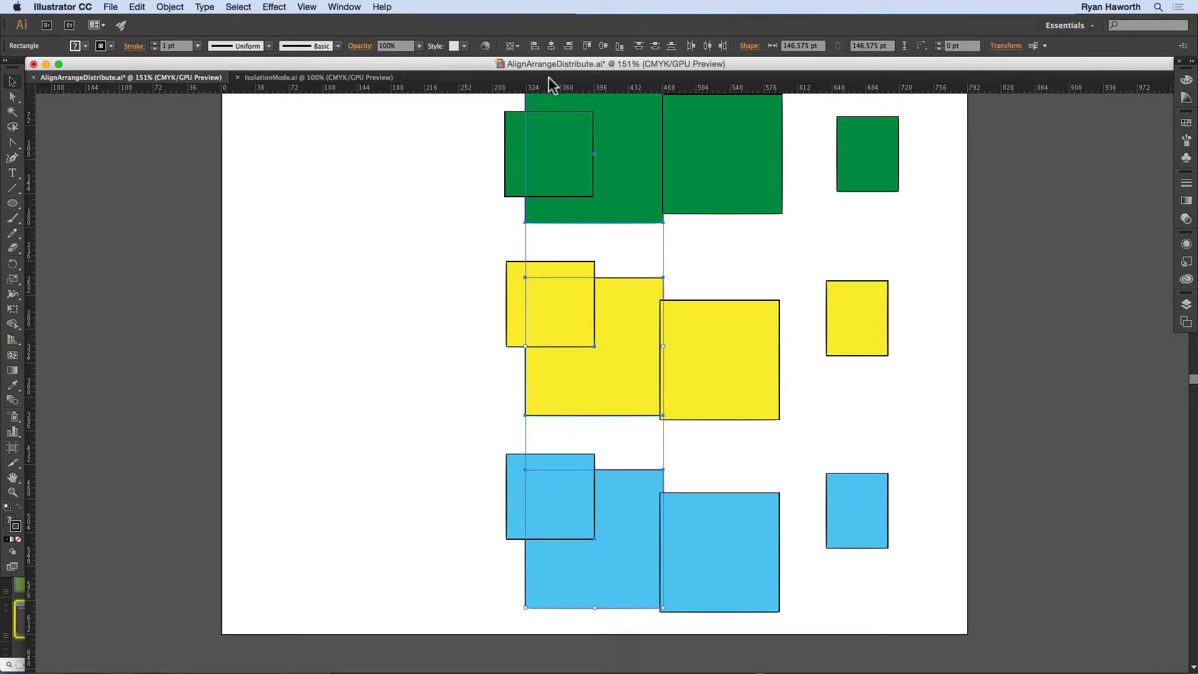
Step: Move the three squares back to the first column position, then center them horizontally and vertically on the artboard
left_click_drag(606, 150, 405, 187)
left_click_drag(354, 170, 352, 169)
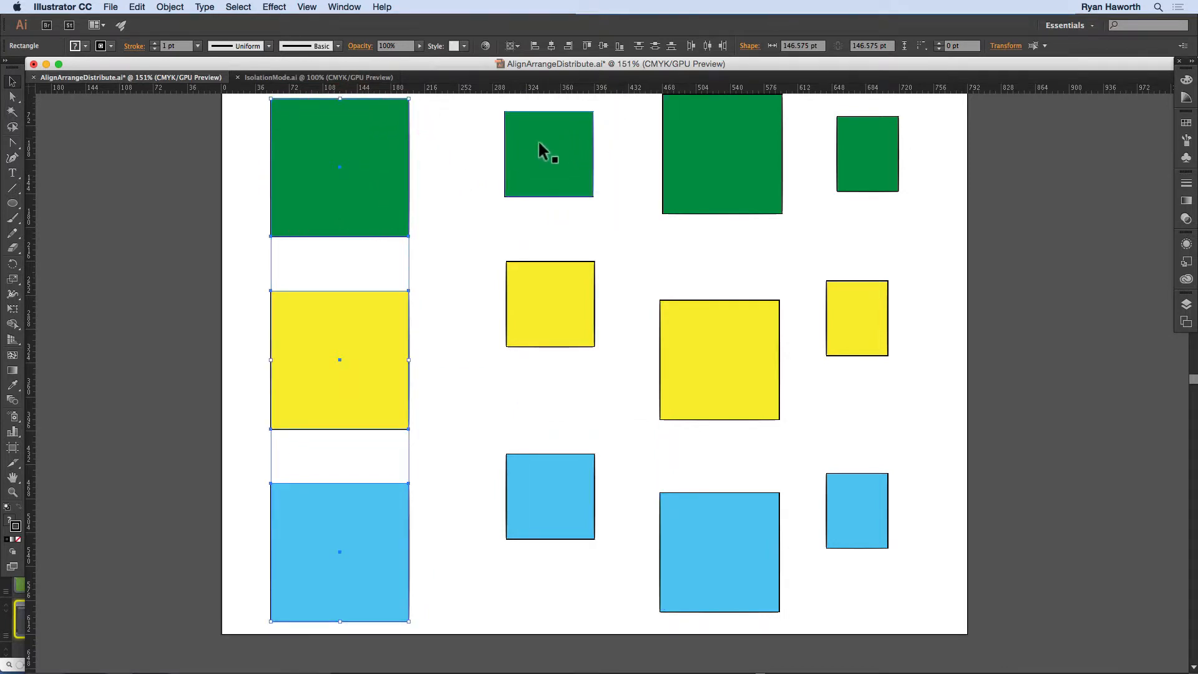
left_click(552, 47)
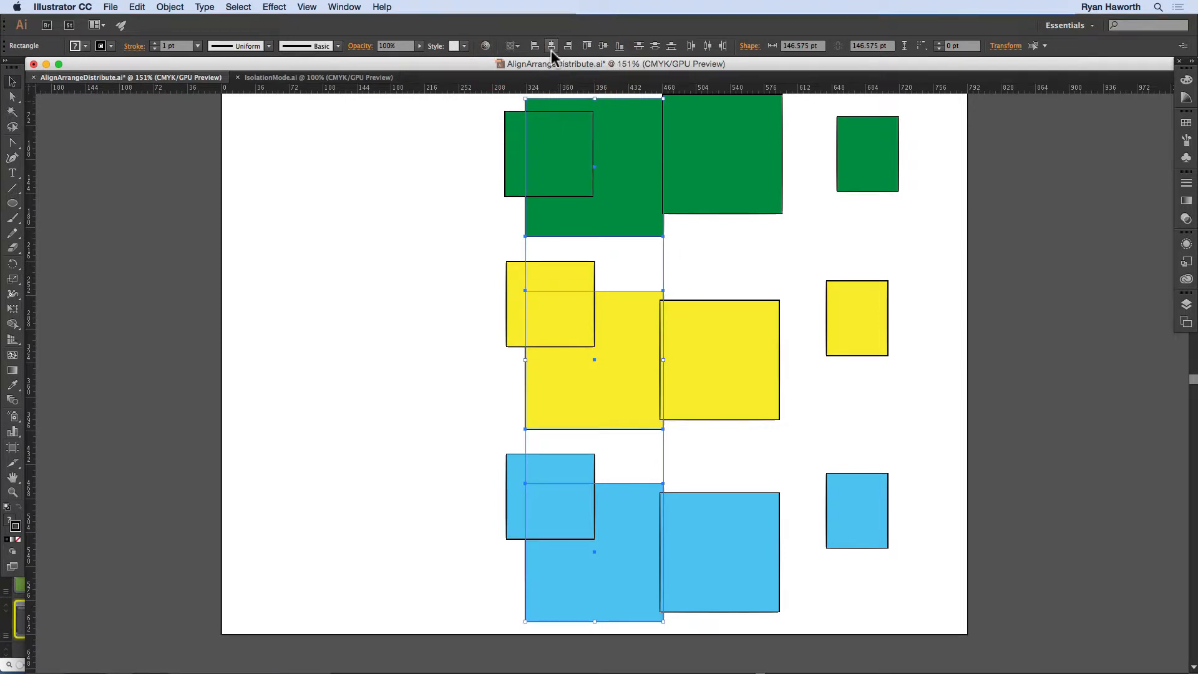
left_click(603, 45)
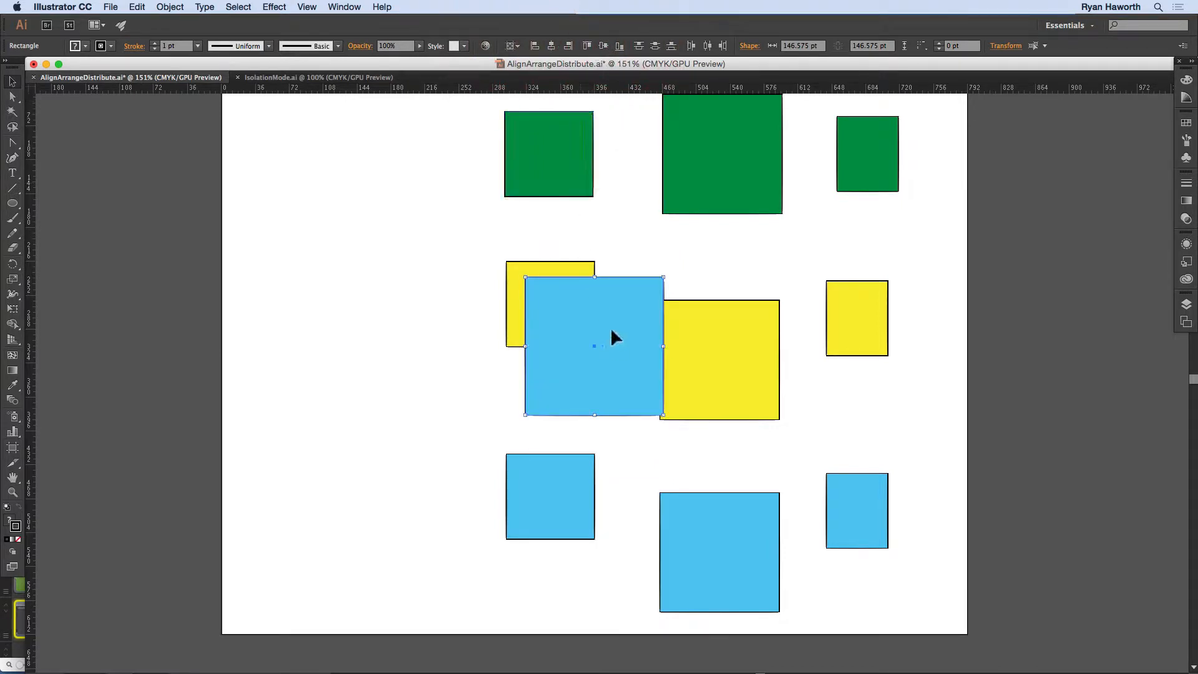
Step: Move the three large overlapping squares from the artboard center back to the first column, with green above yellow above blue, and deselect
left_click_drag(622, 326, 383, 394)
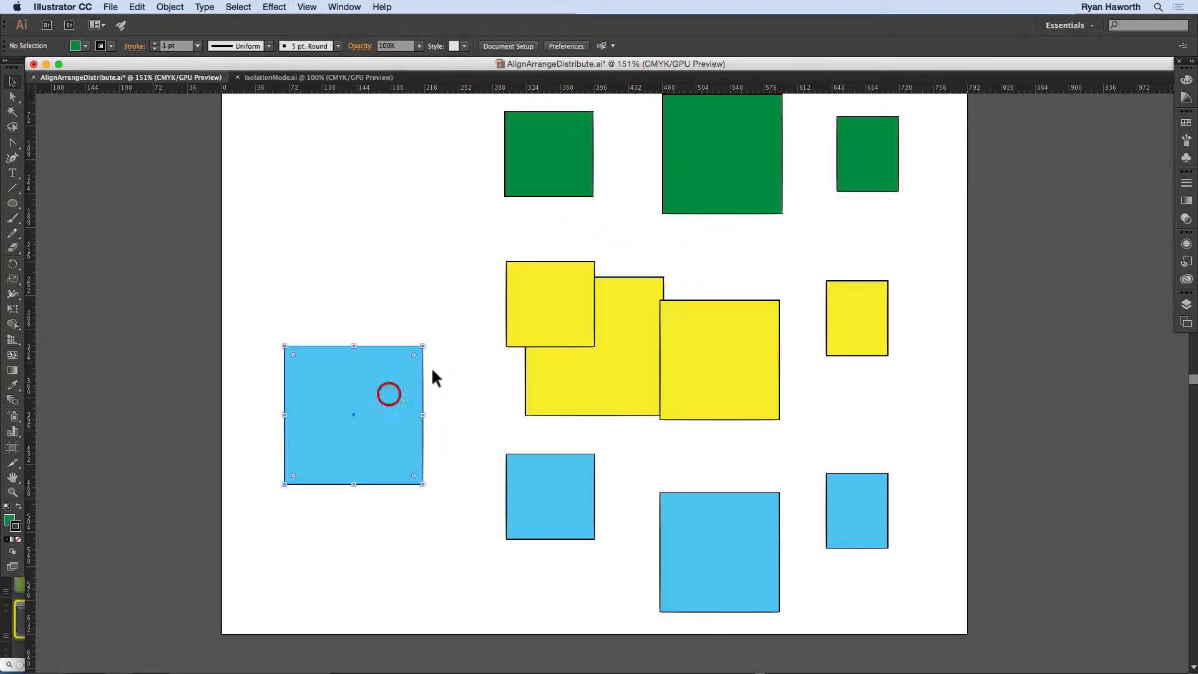
left_click_drag(594, 354, 362, 270)
left_click_drag(609, 374, 380, 203)
left_click(567, 393)
left_click_drag(383, 293, 378, 359)
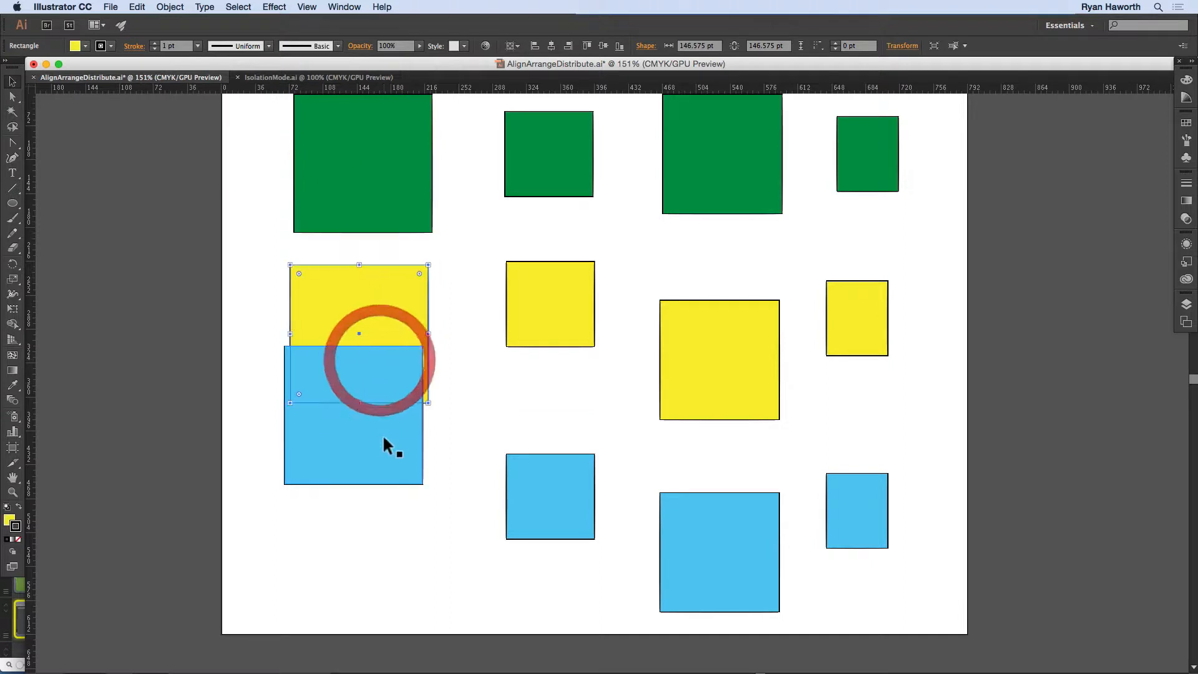
left_click_drag(386, 456, 374, 545)
left_click(455, 374)
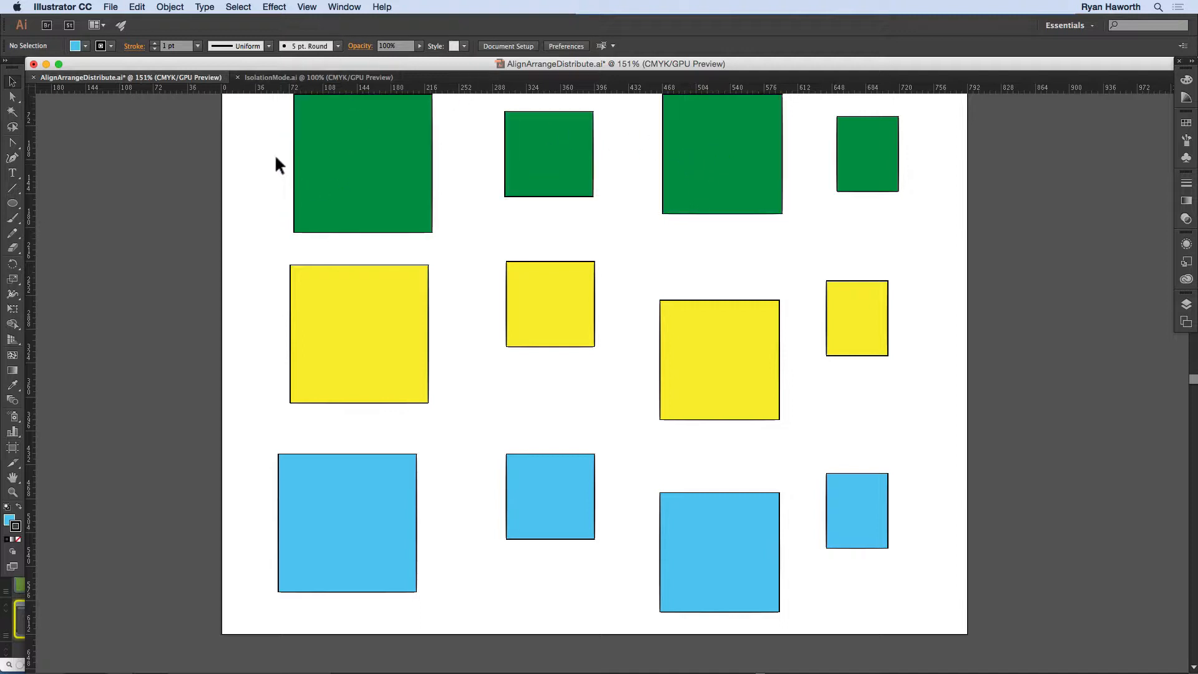
Step: Select the first column of large squares, open the Align panel beside the artboard and expand it to show the Distribute Spacing options
left_click_drag(275, 157, 366, 471)
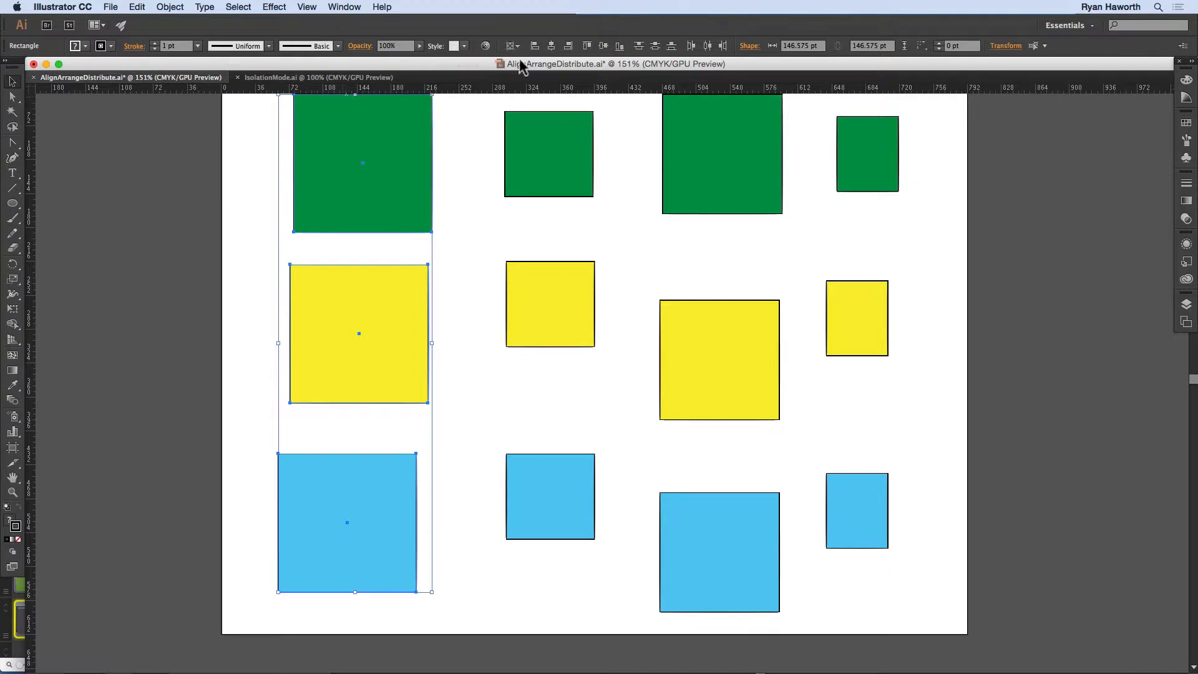
left_click(345, 7)
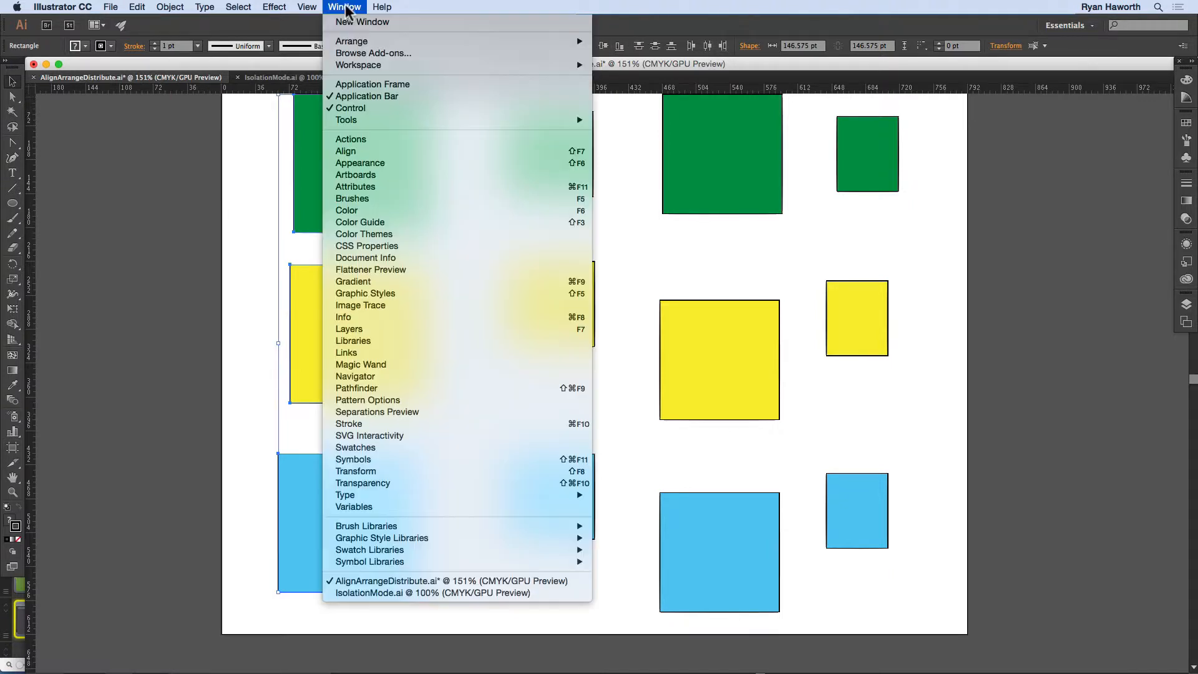
left_click(353, 154)
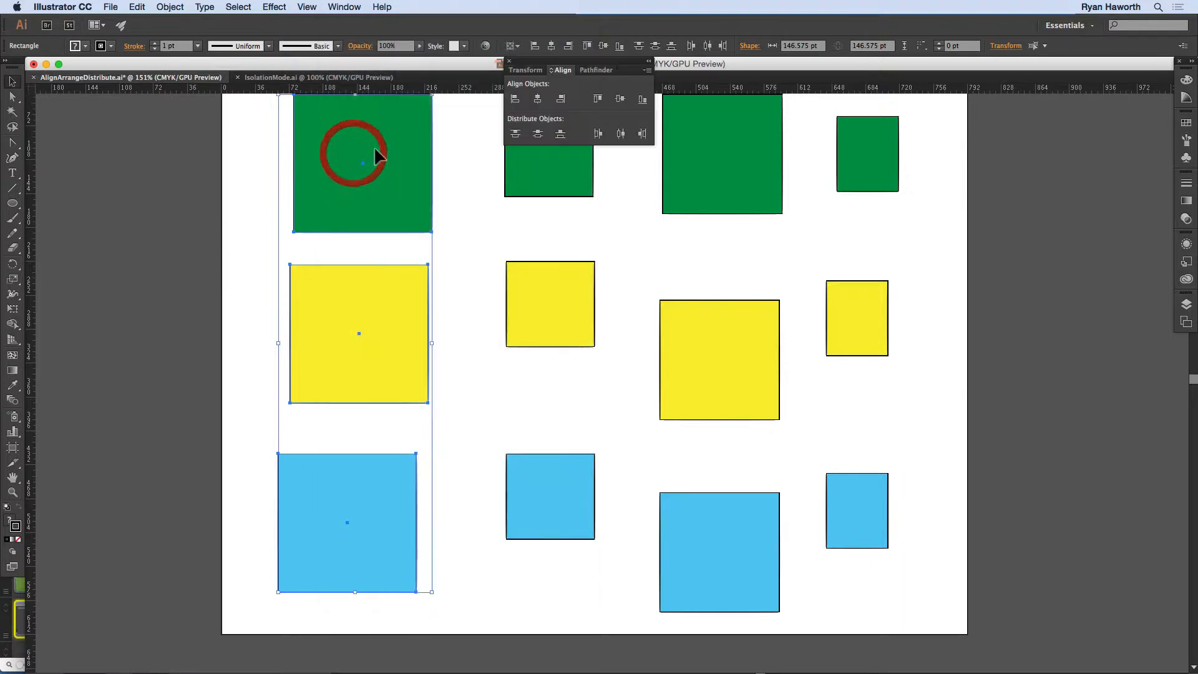
left_click_drag(544, 64, 153, 182)
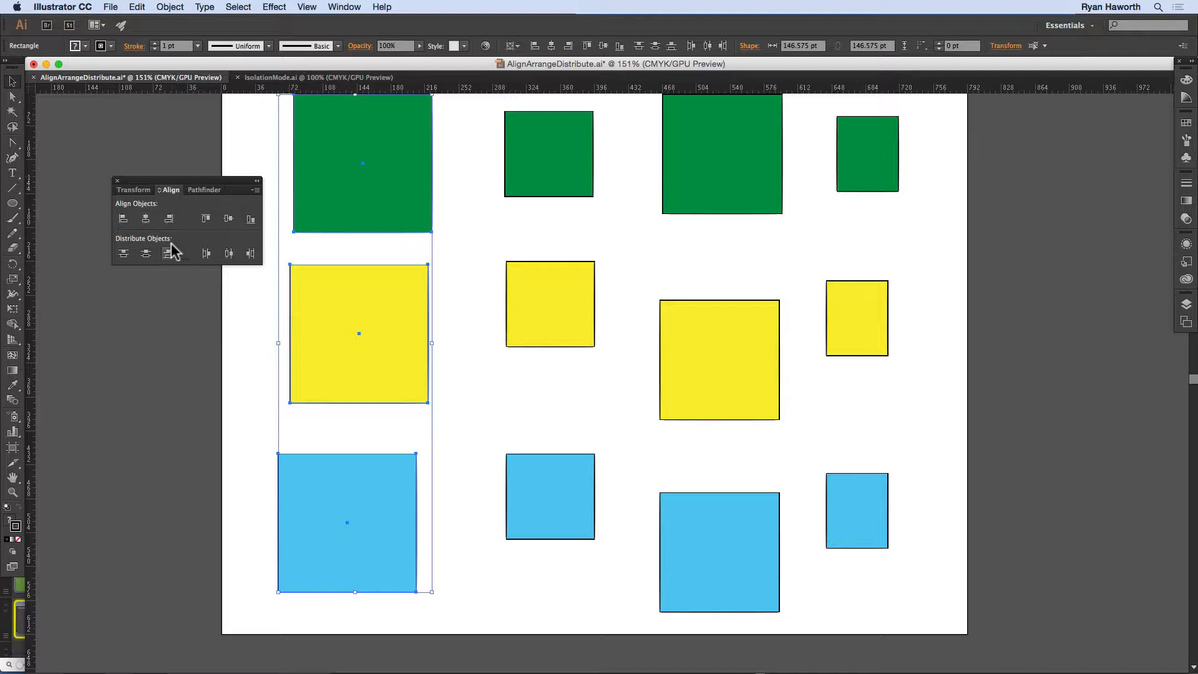
left_click(161, 191)
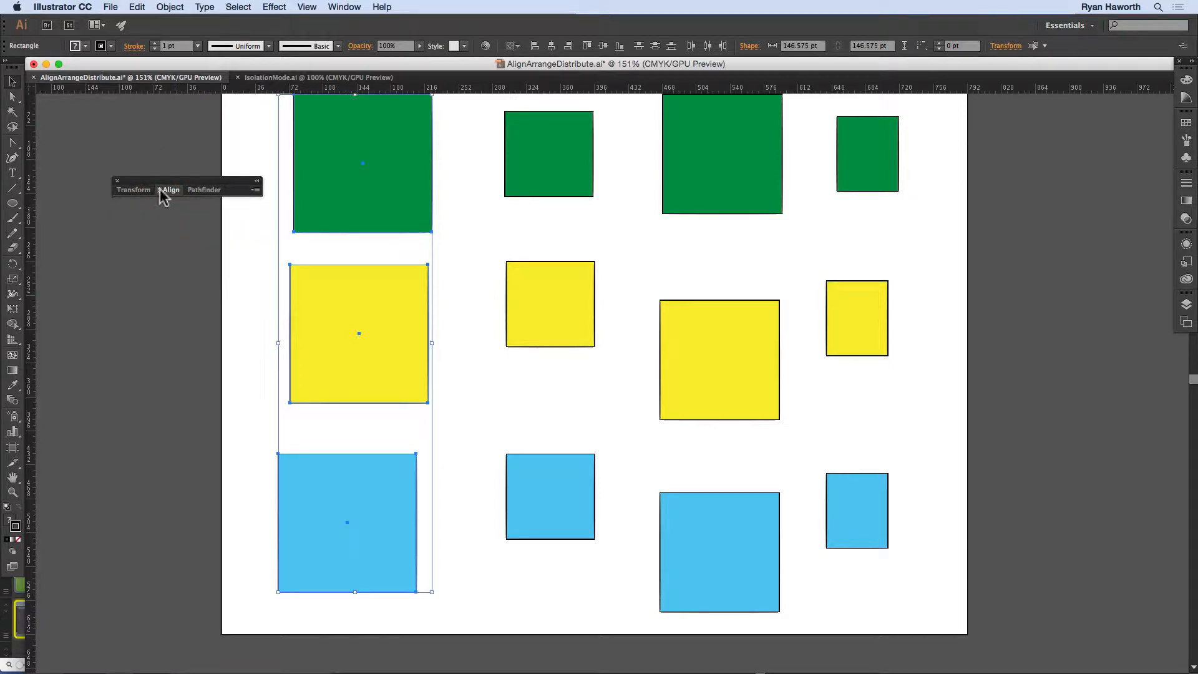
left_click(161, 191)
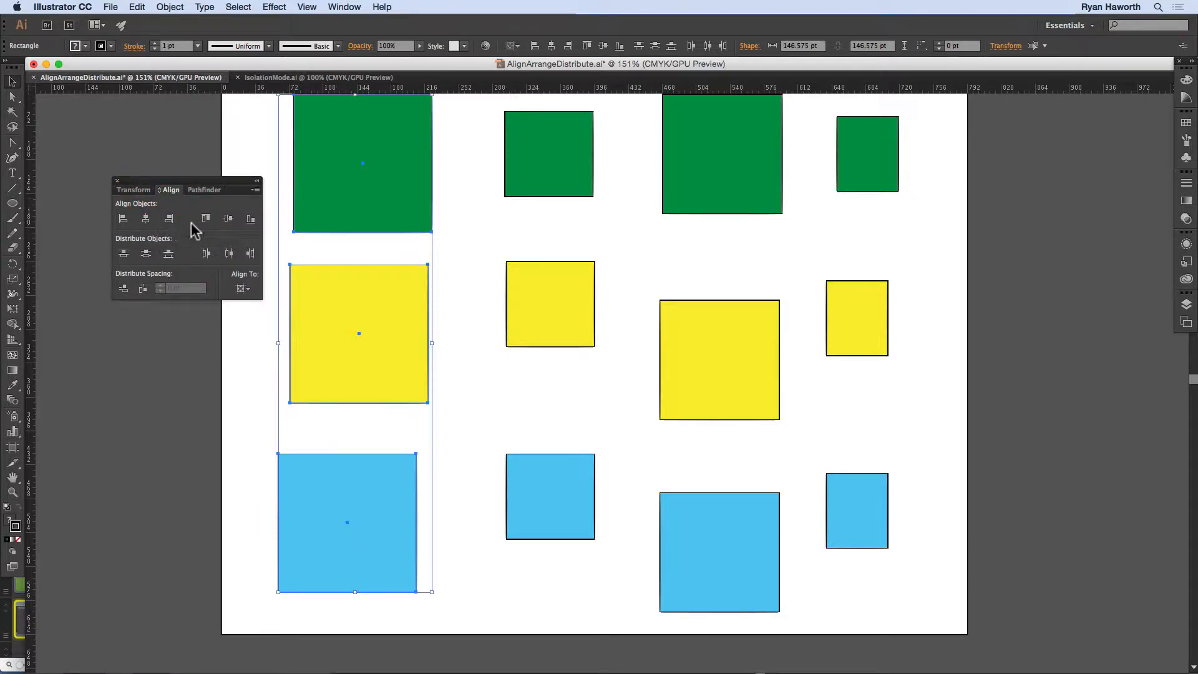
Step: Review the Align To choices without changing them, shift the Align panel farther from the first column and deselect the squares
left_click(244, 289)
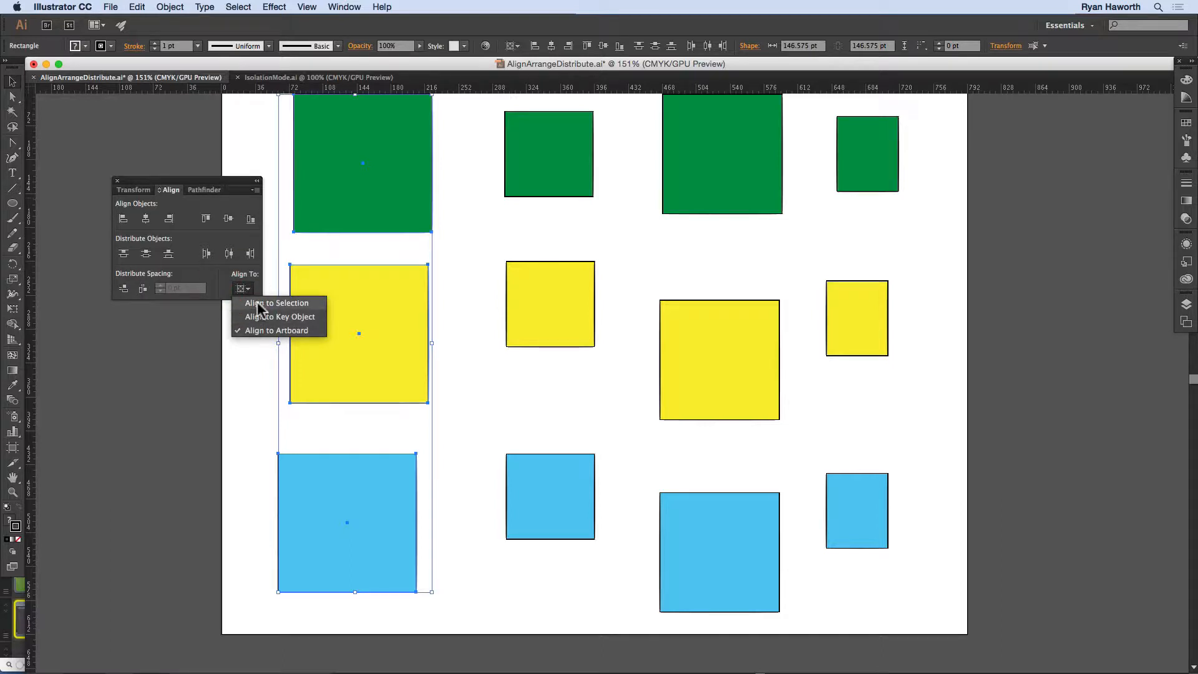
left_click(242, 289)
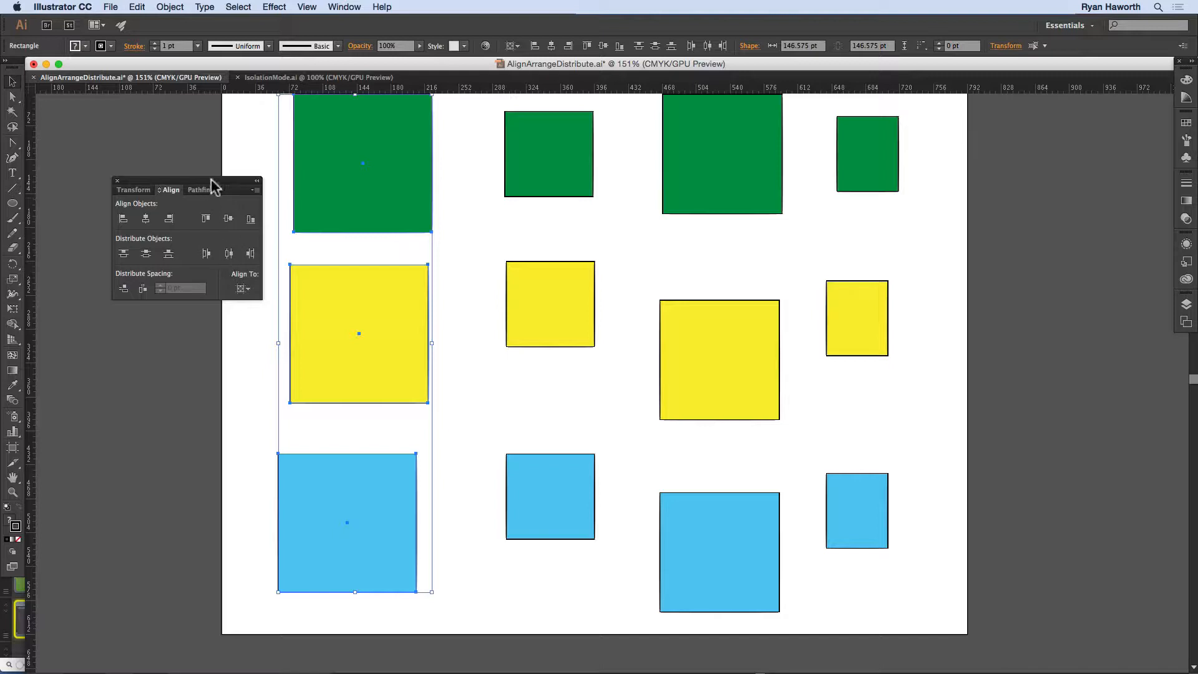
left_click_drag(211, 184, 176, 193)
left_click(241, 191)
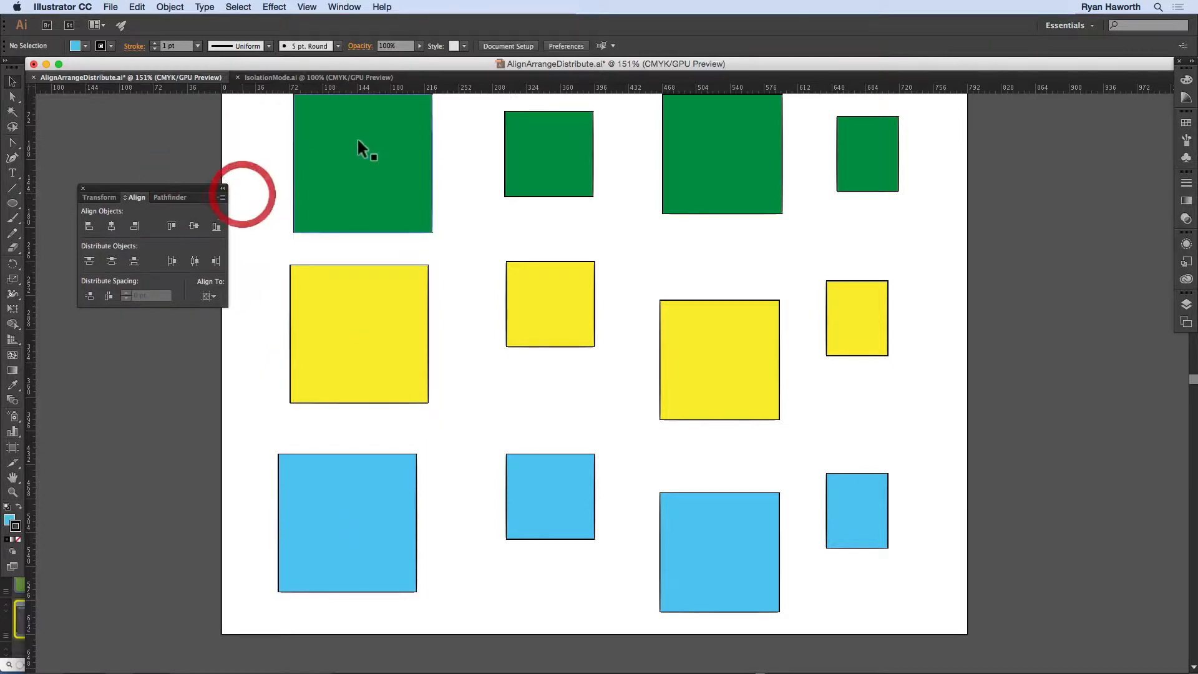
Step: Move the second and third green squares toward the first one so the row is unevenly spaced and the first two overlap
left_click_drag(271, 142, 843, 193)
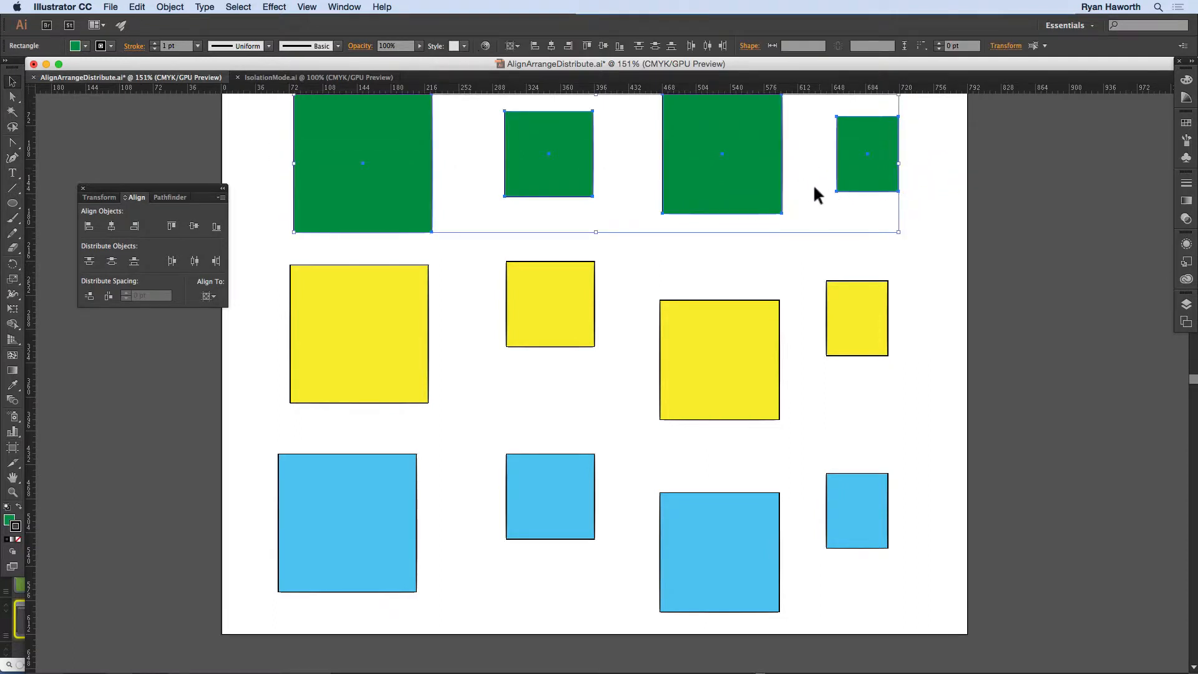
left_click(724, 259)
left_click_drag(556, 149, 469, 170)
left_click_drag(665, 141, 520, 163)
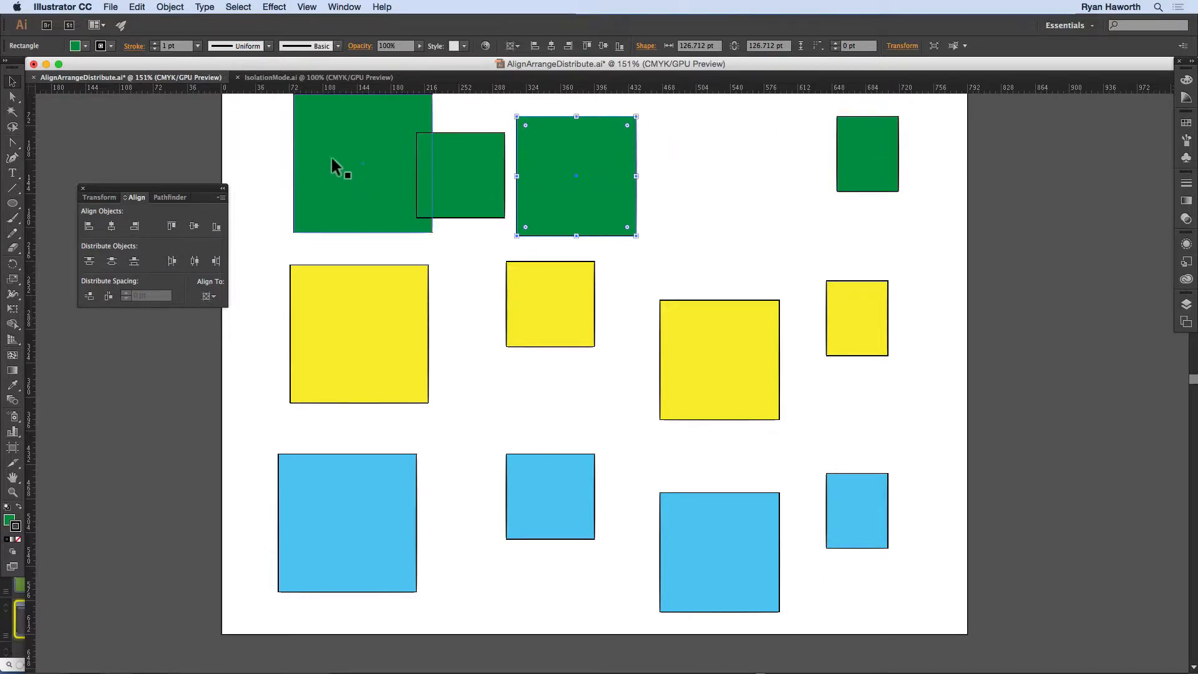
Step: Select the four green squares, set alignment to Align to Selection and distribute them by their horizontal centers
left_click_drag(274, 150, 902, 159)
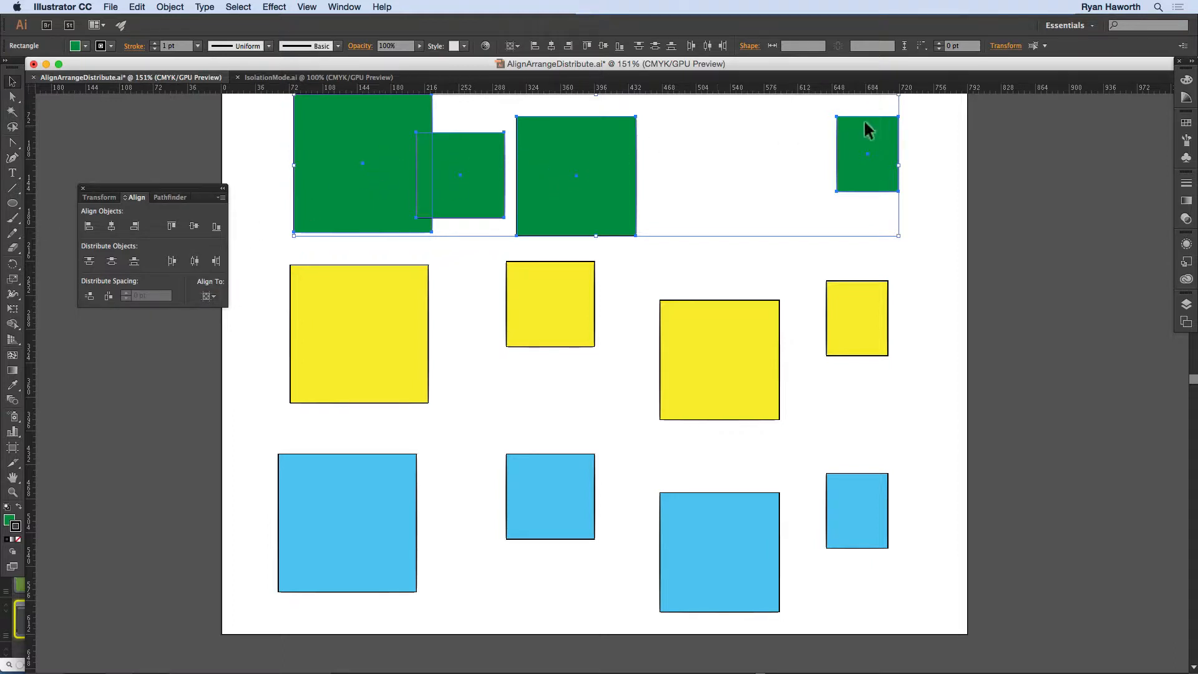
left_click(208, 296)
left_click(219, 310)
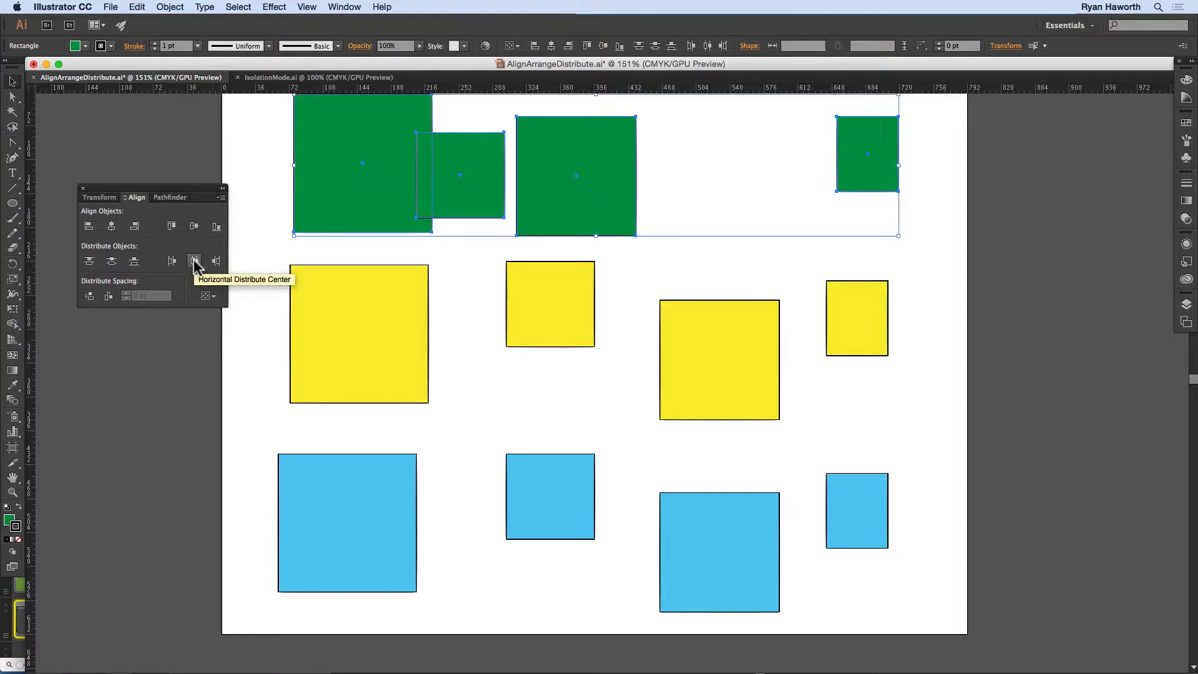
left_click(195, 263)
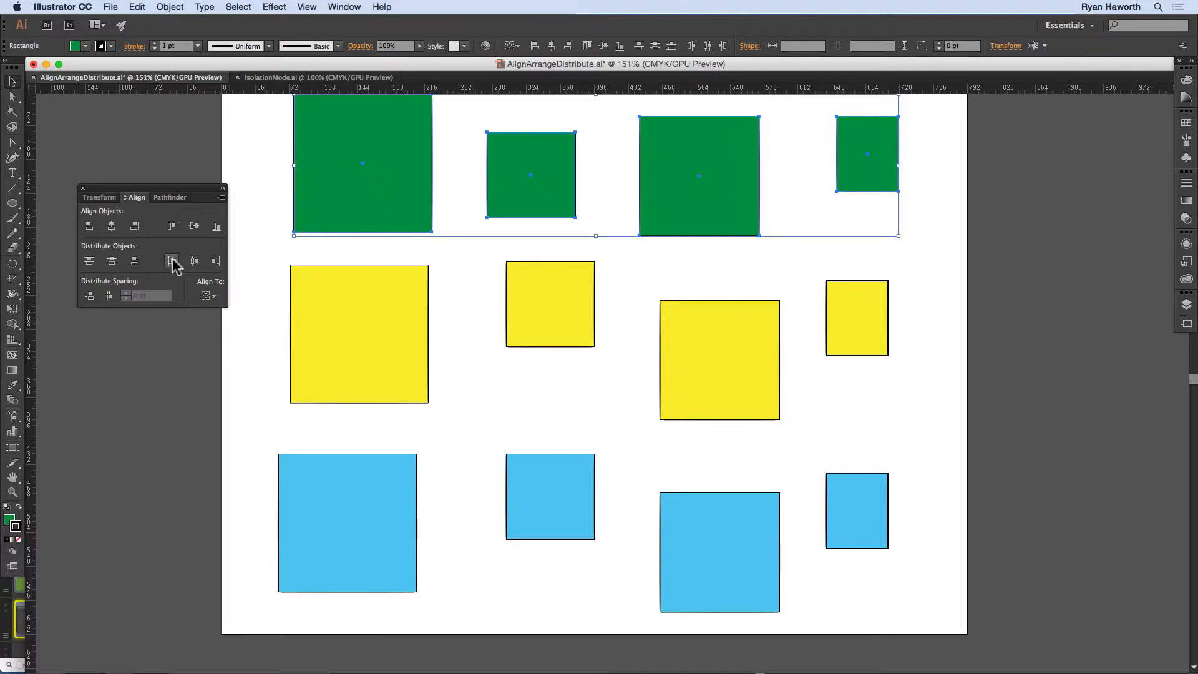
Step: Distribute the green row horizontally by right edges, by left edges and again by centers, and deselect it
left_click(216, 261)
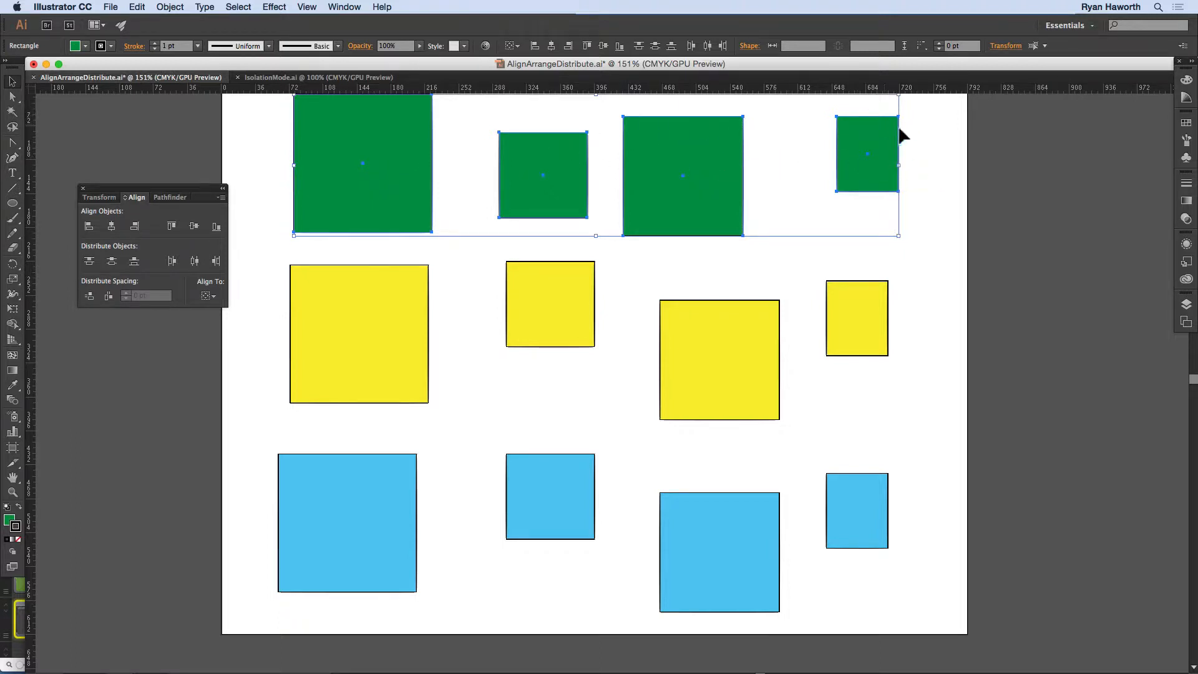
left_click(216, 262)
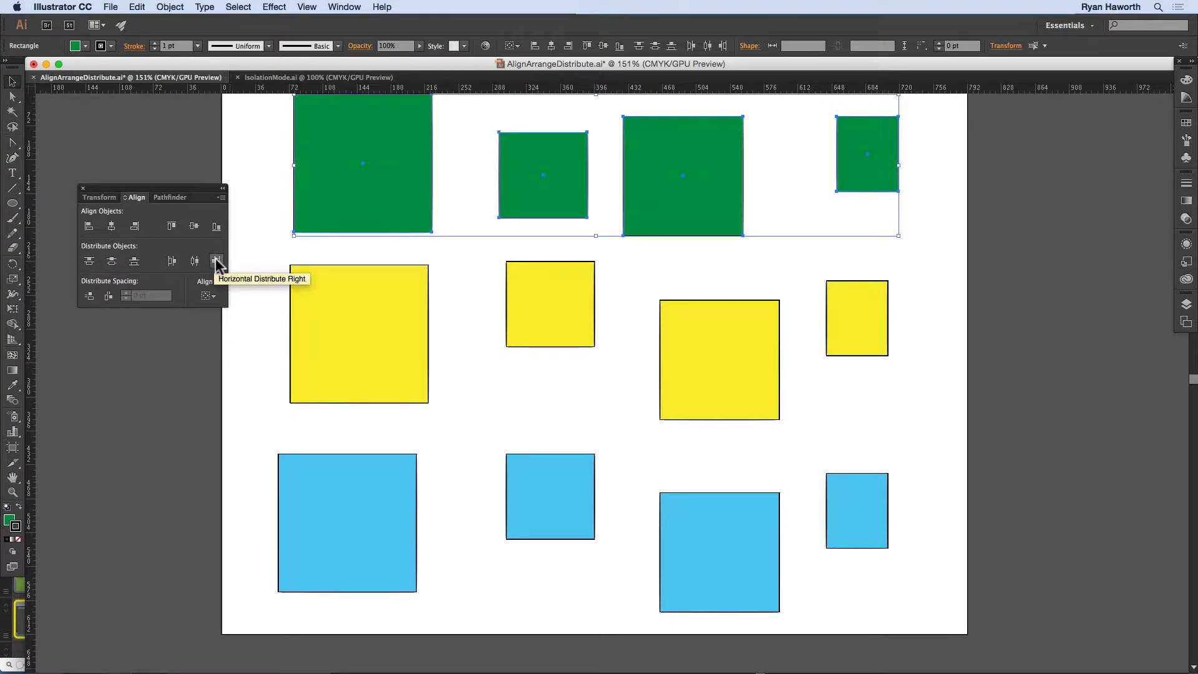
left_click(173, 262)
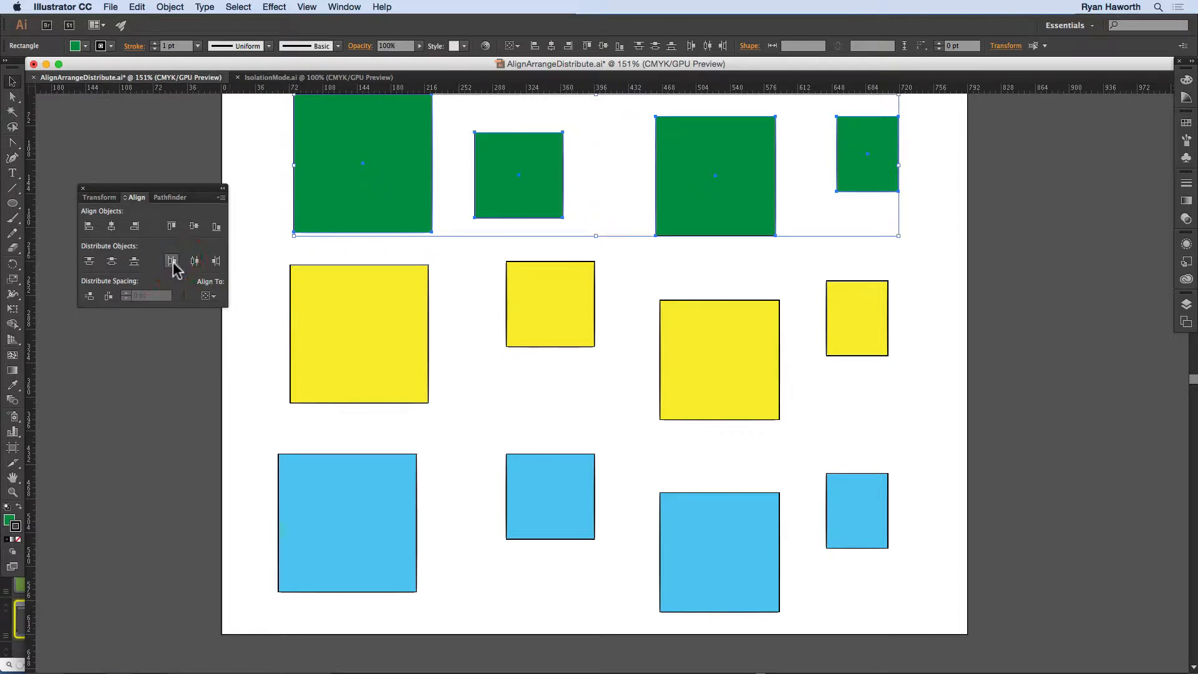
left_click(195, 262)
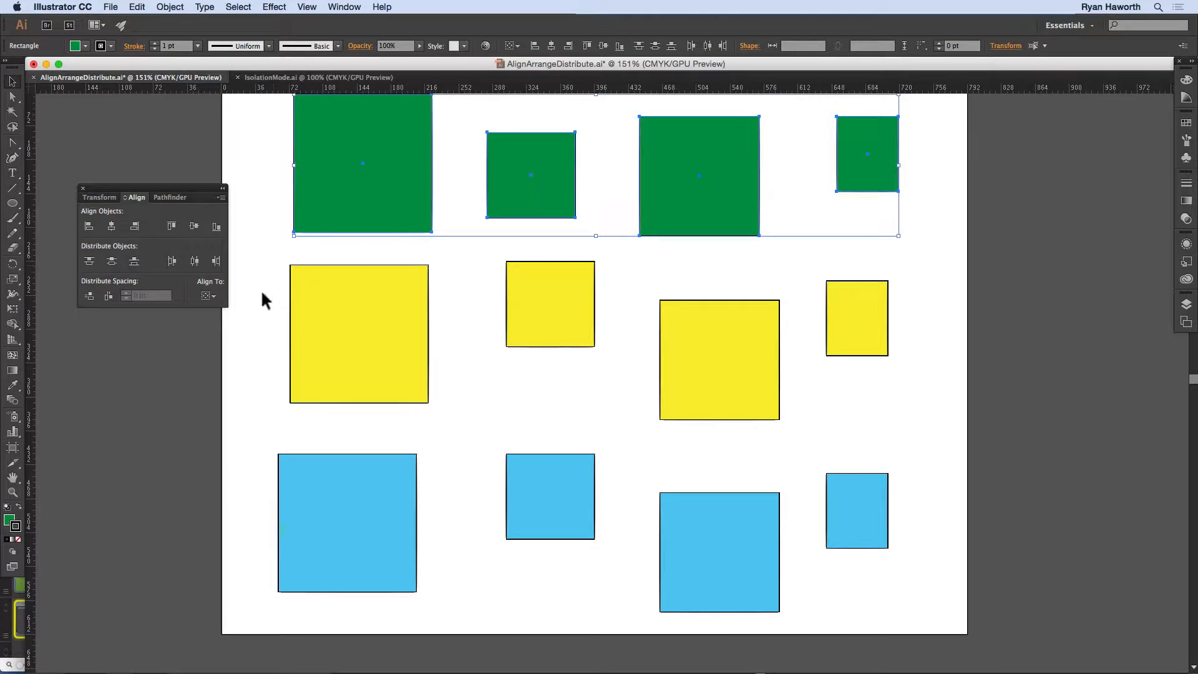
left_click(274, 218)
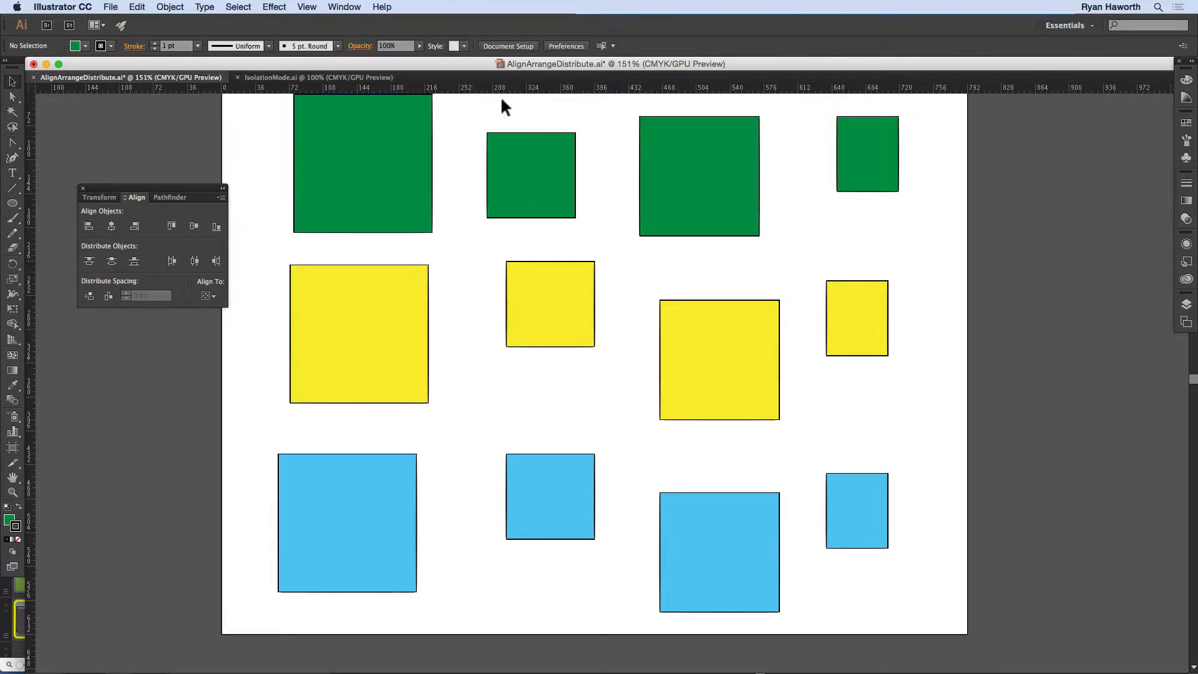
Step: Select the three squares of the second column, distribute them by vertical centers and apply Horizontal Distribute Space
left_click_drag(542, 110, 549, 506)
left_click(111, 260)
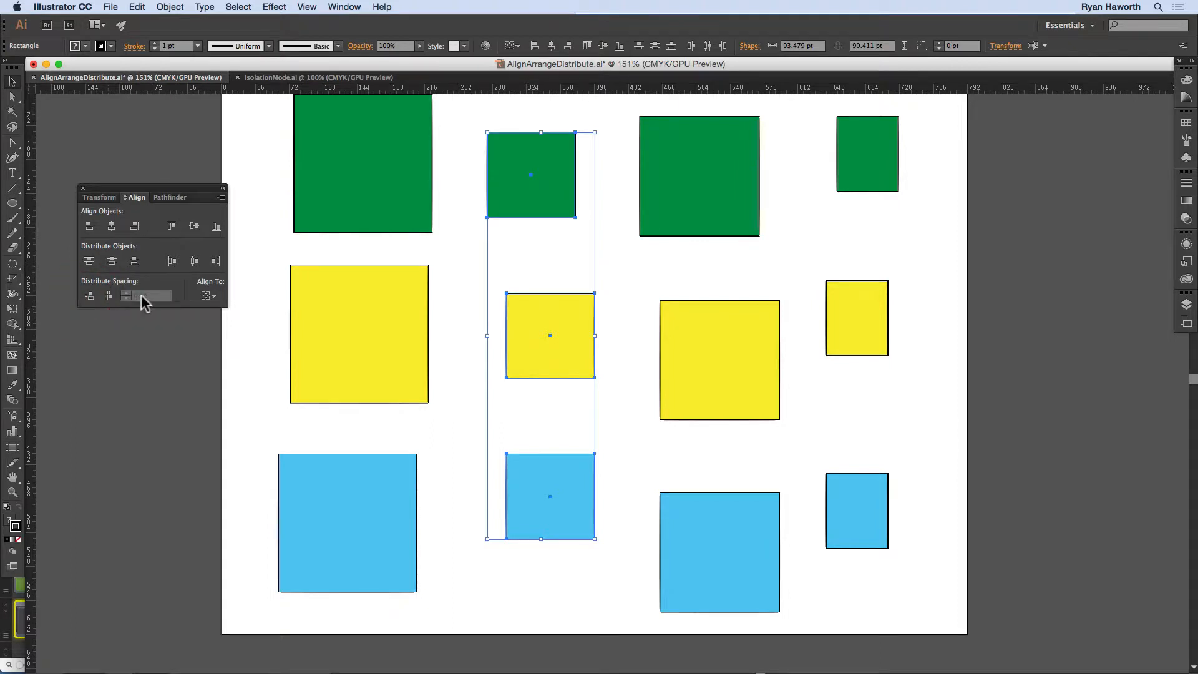
left_click(109, 297)
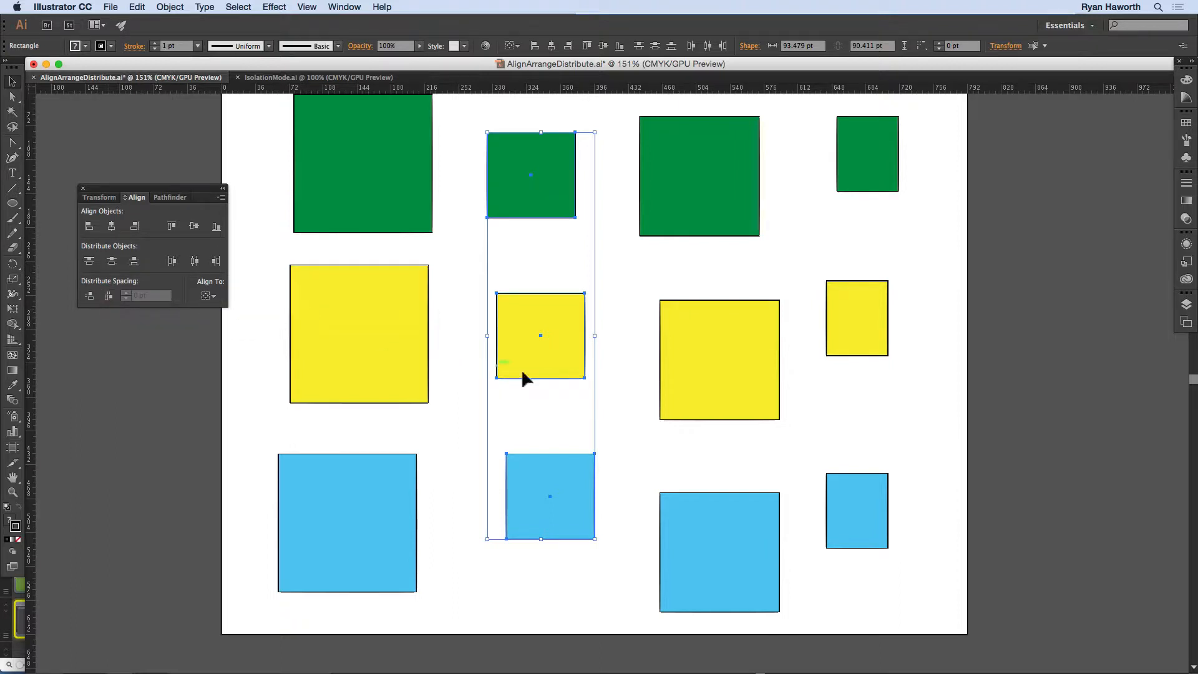
key("super+z")
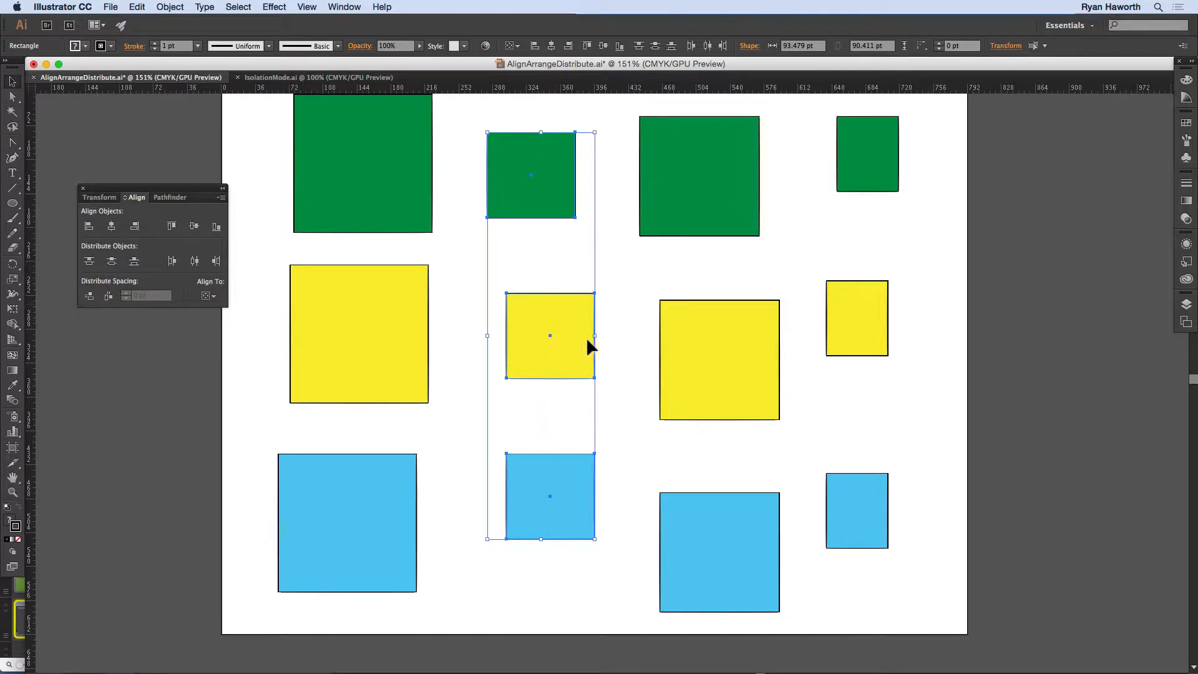
left_click(108, 294)
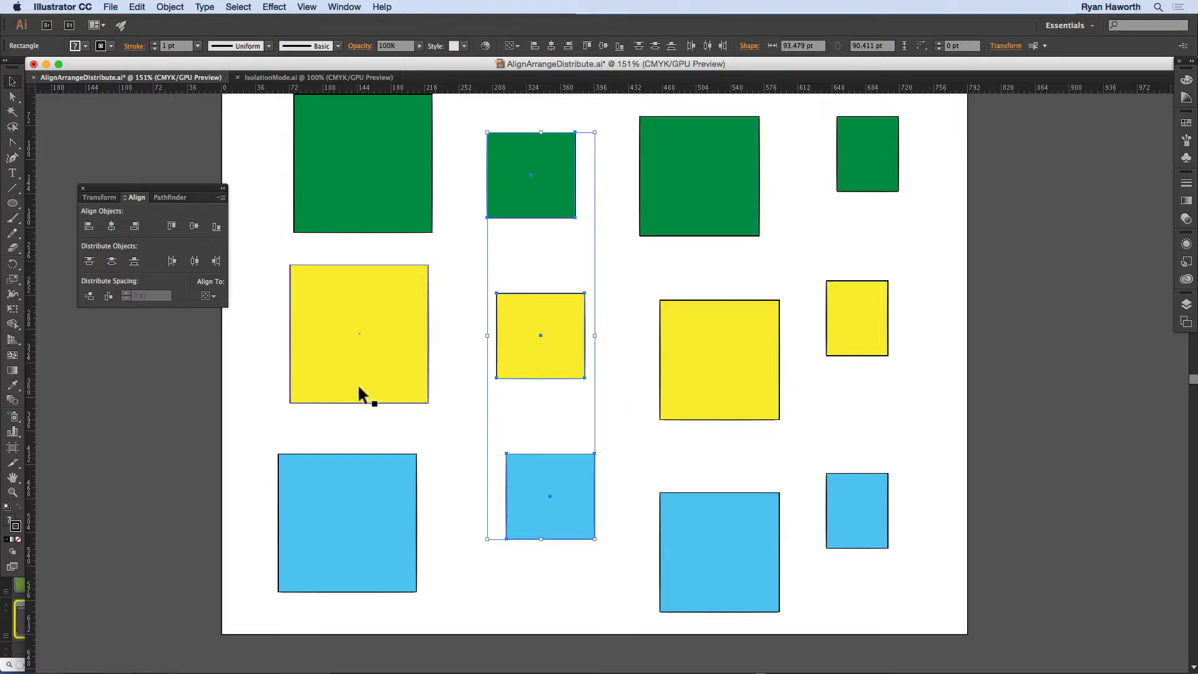
Step: Select the four yellow squares and apply Vertical Distribute Space to them
left_click_drag(346, 427, 874, 313)
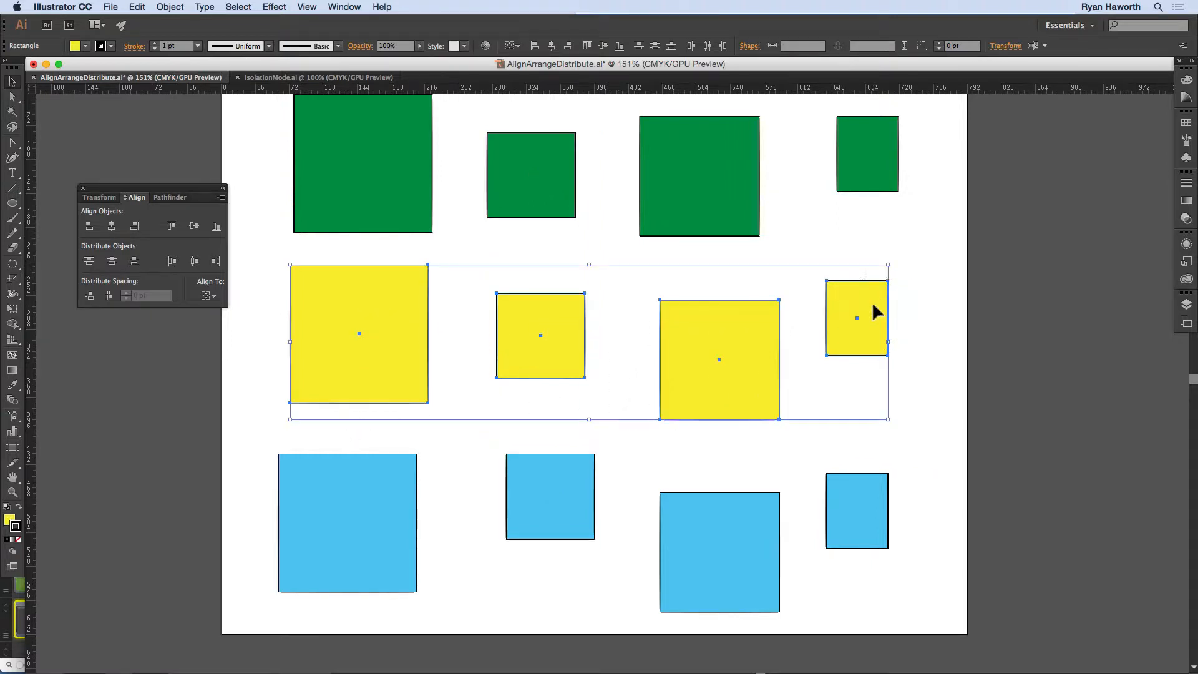
left_click(89, 296)
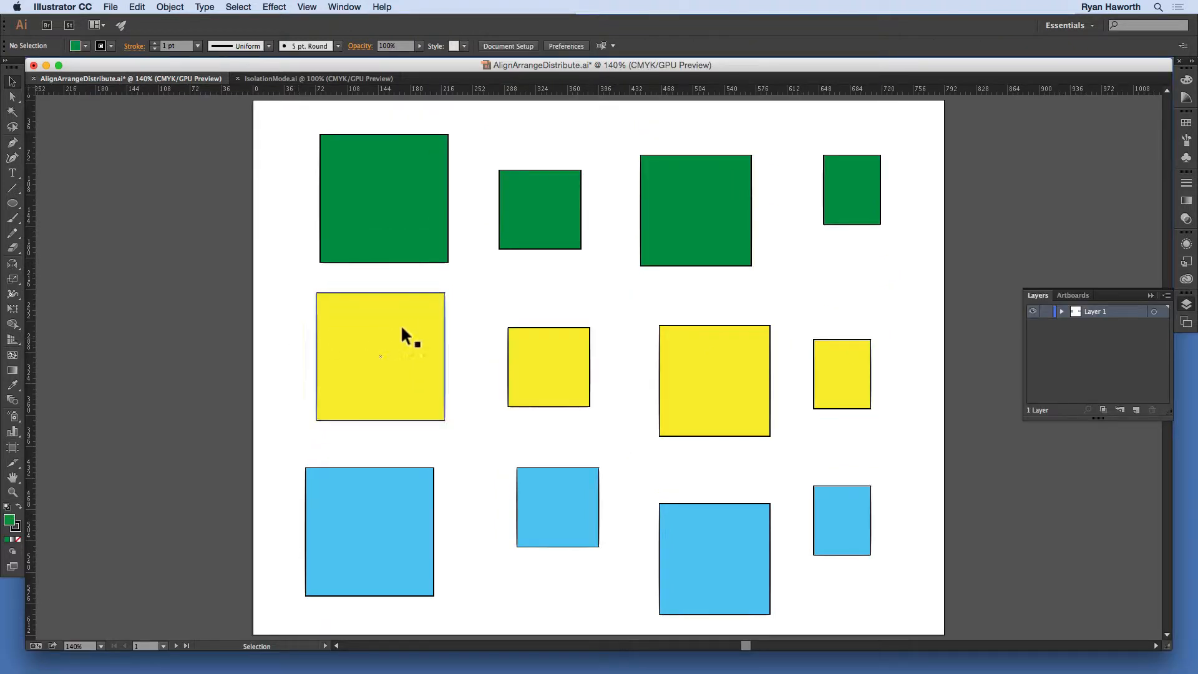
Step: Delete every square except the large green one, the small yellow one in the second column and the small blue one in the last column
left_click_drag(294, 305, 484, 553)
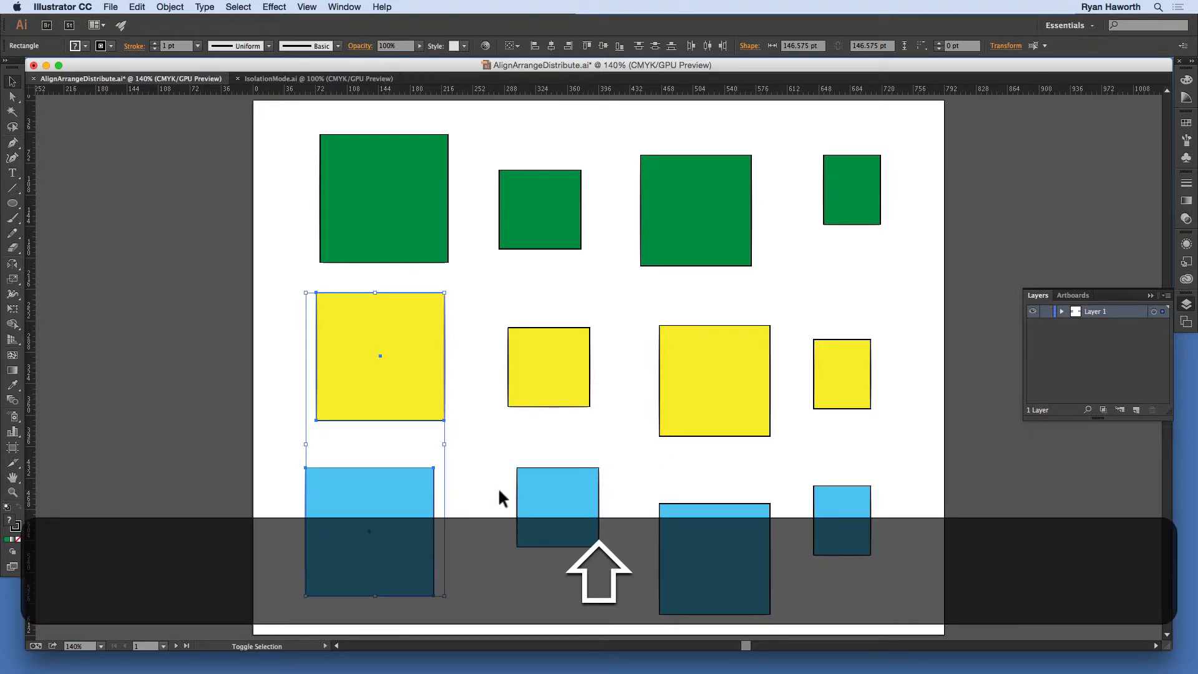
left_click_drag(487, 491, 735, 571)
left_click_drag(894, 347, 724, 390)
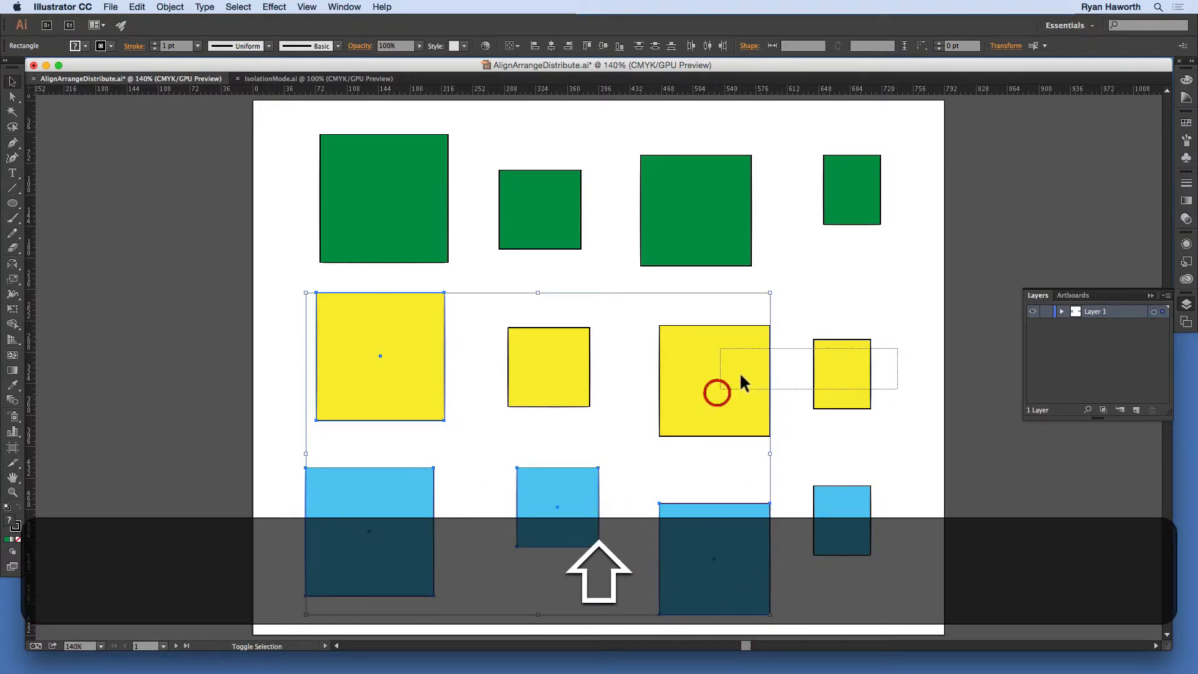
left_click_drag(900, 197, 718, 235)
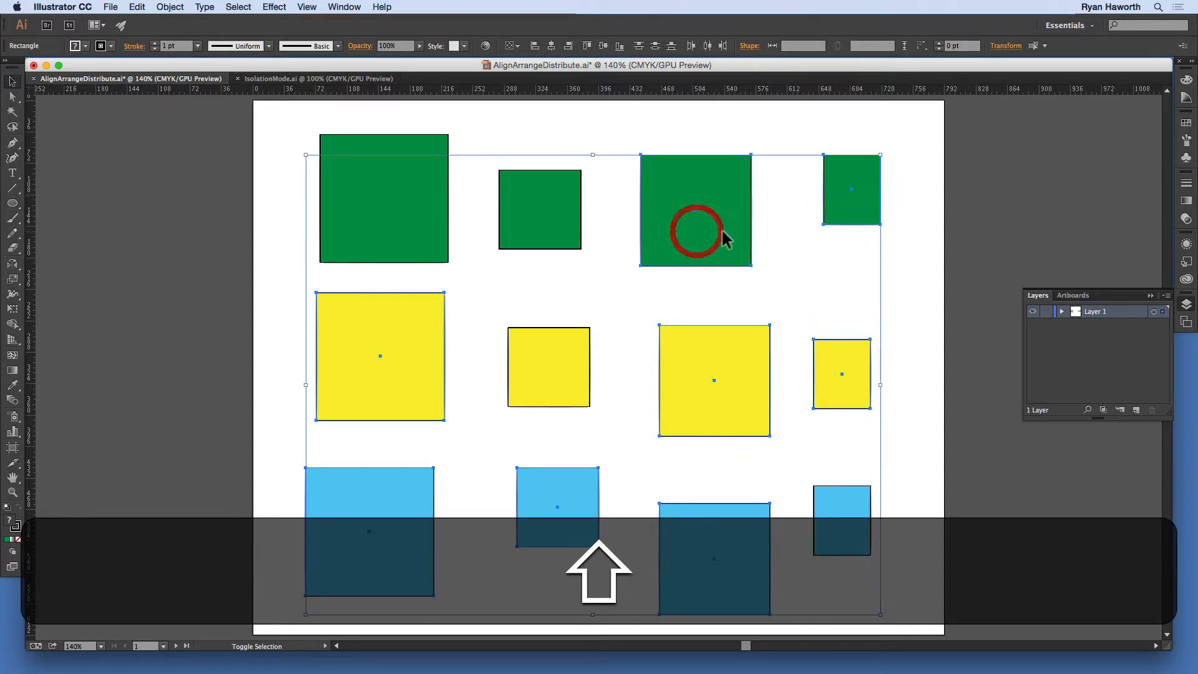
key("shift+BackSpace")
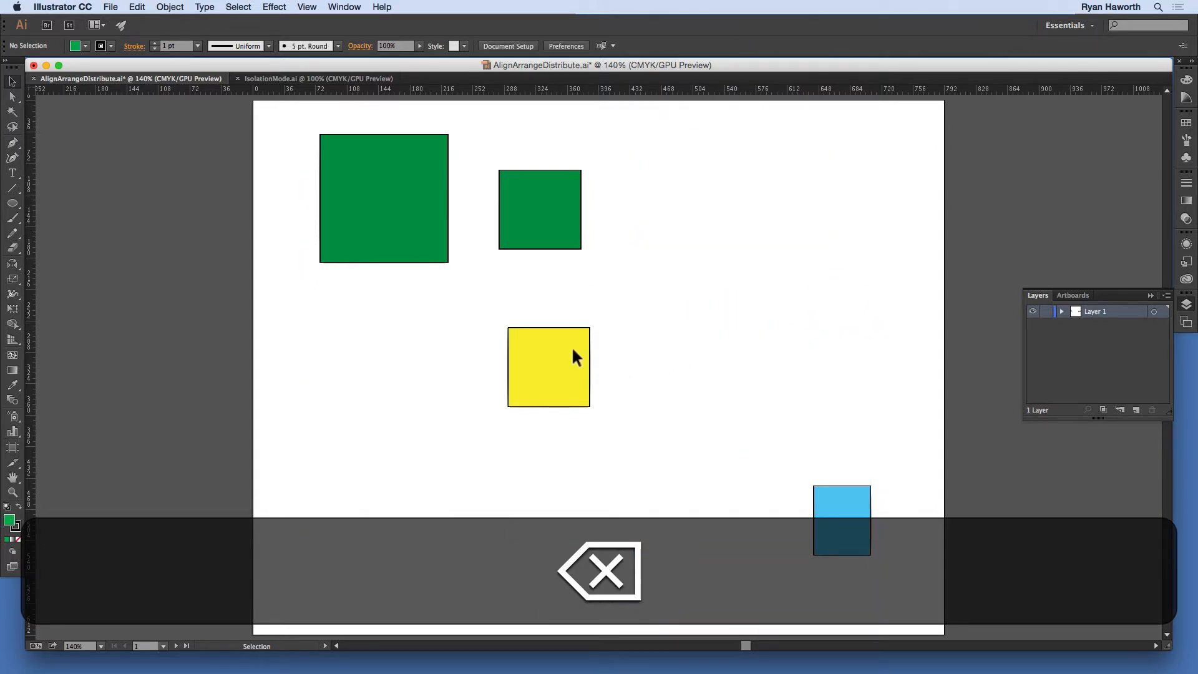
left_click(543, 223)
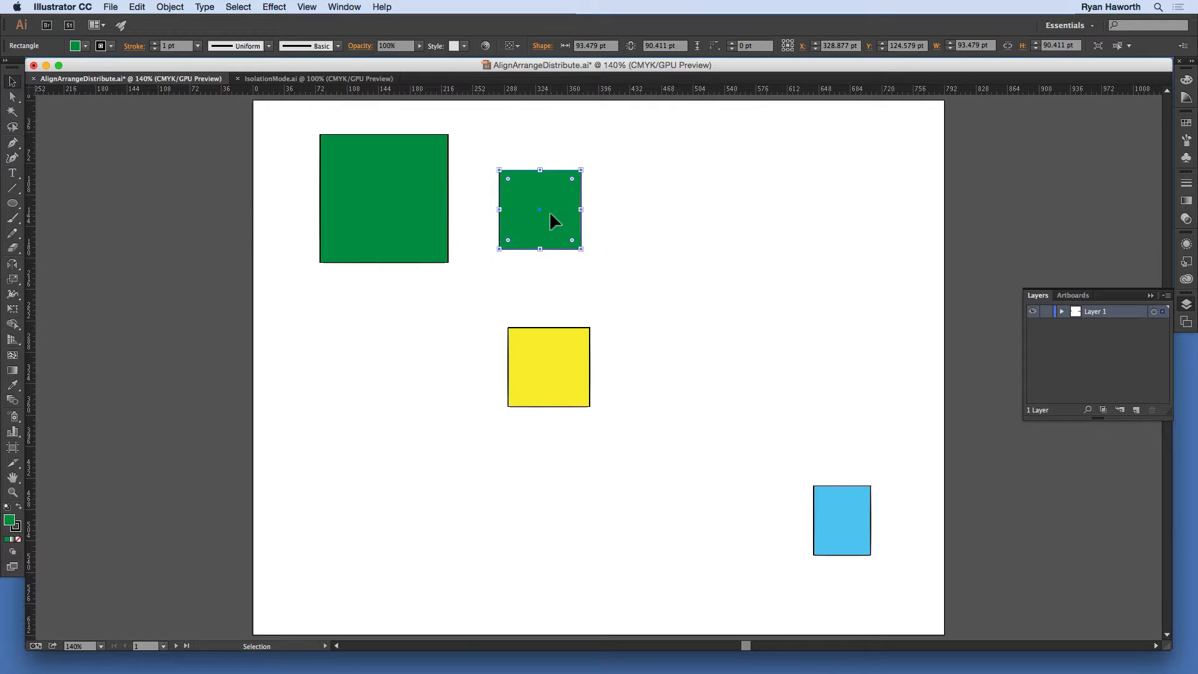
key("BackSpace")
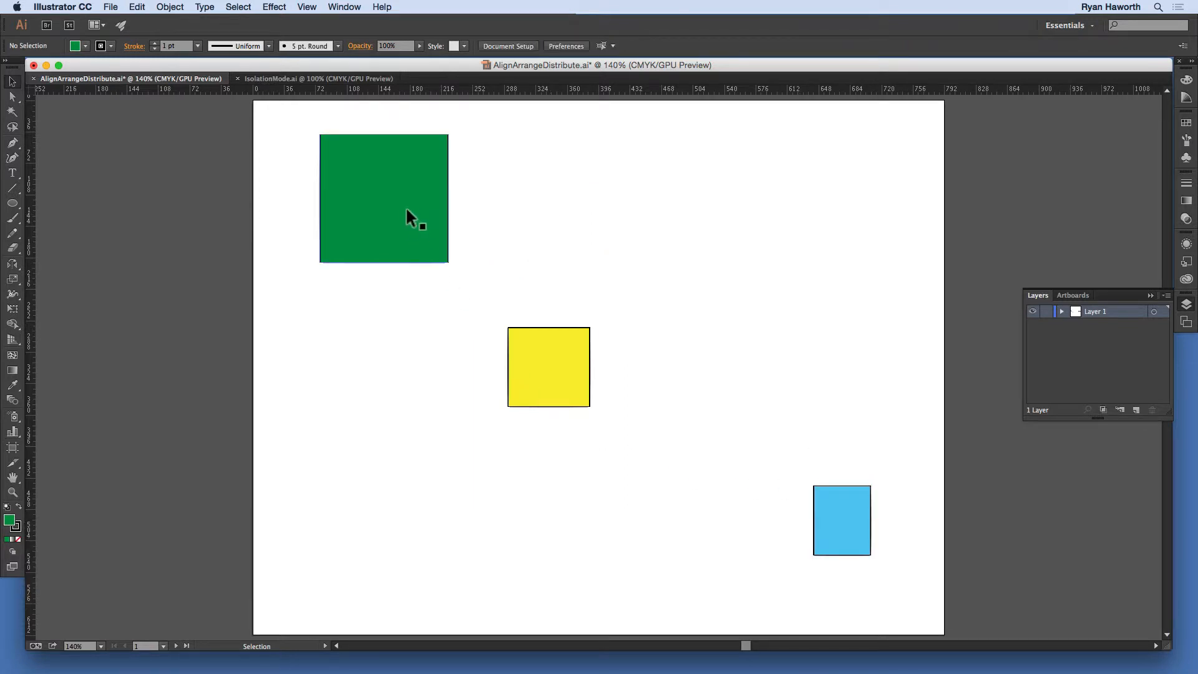
Step: Move the green, yellow and blue squares together so they overlap diagonally in a cascade, and deselect them
left_click_drag(410, 218, 492, 322)
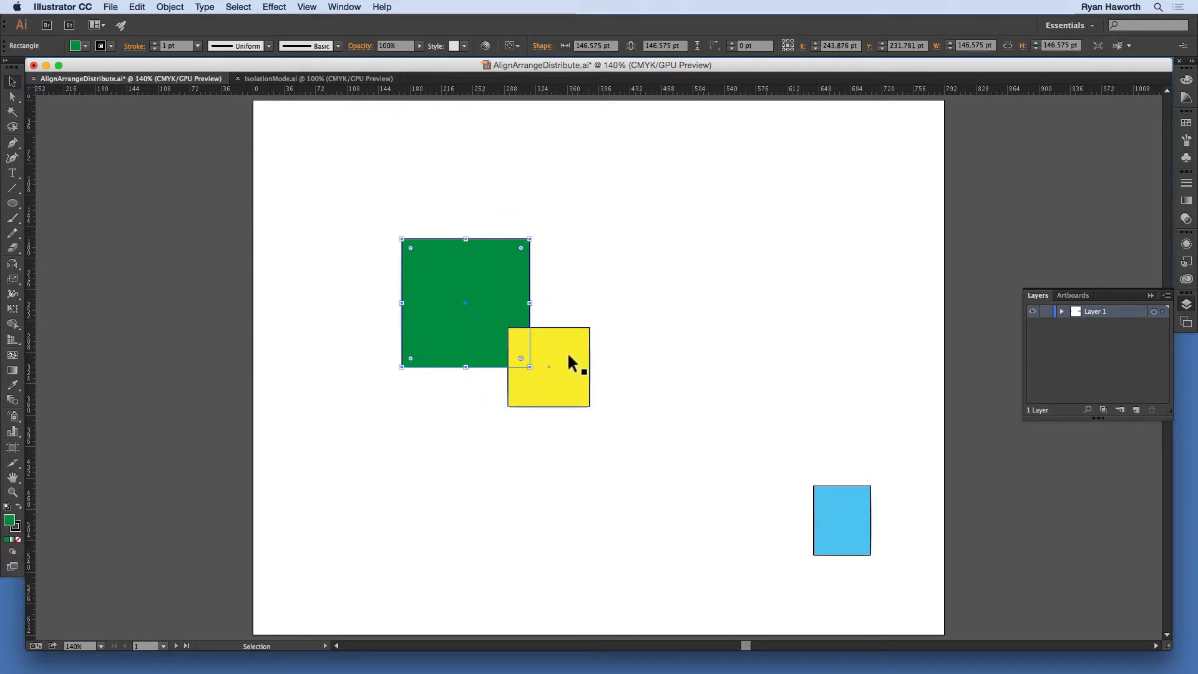
left_click_drag(570, 359, 527, 339)
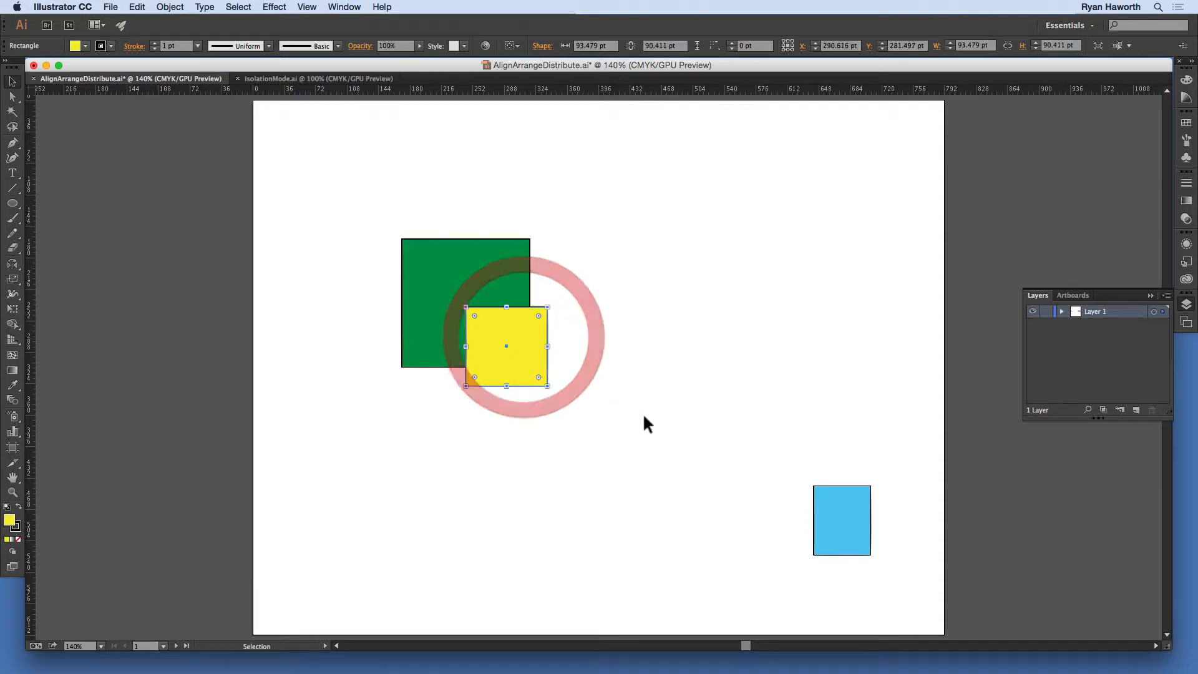
left_click_drag(835, 503, 522, 354)
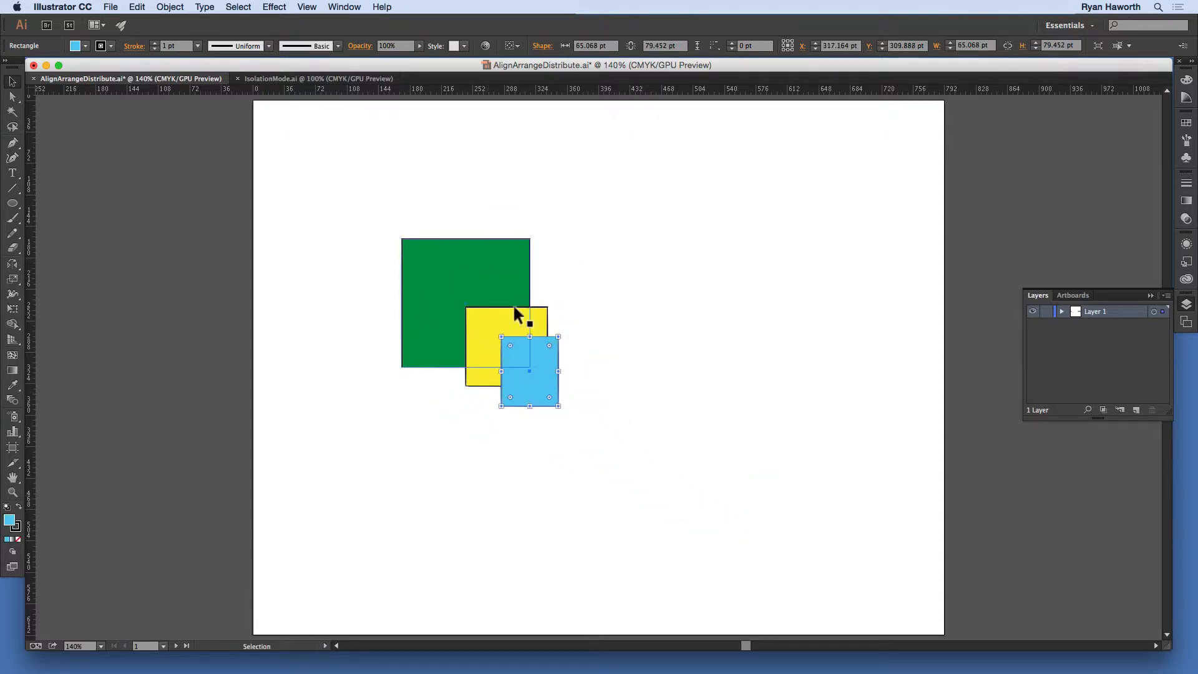
left_click(574, 297)
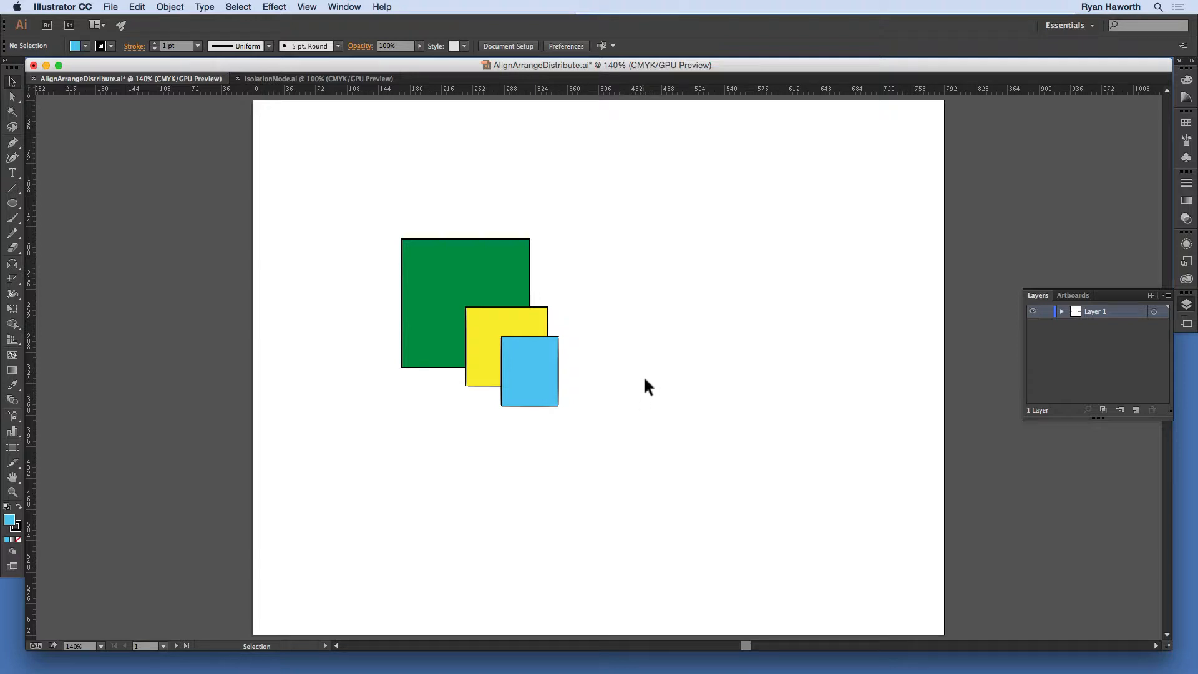
Step: Select the large green square and examine the Arrange commands for changing its stacking order
left_click(461, 284)
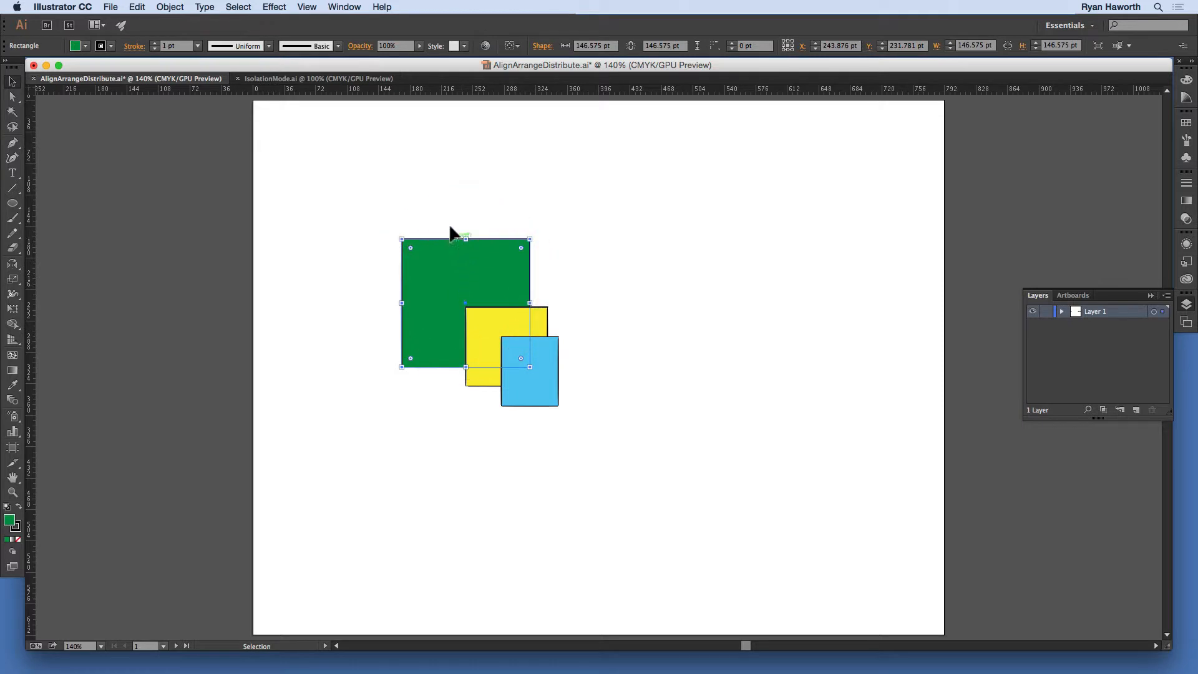
key("shift+super+a")
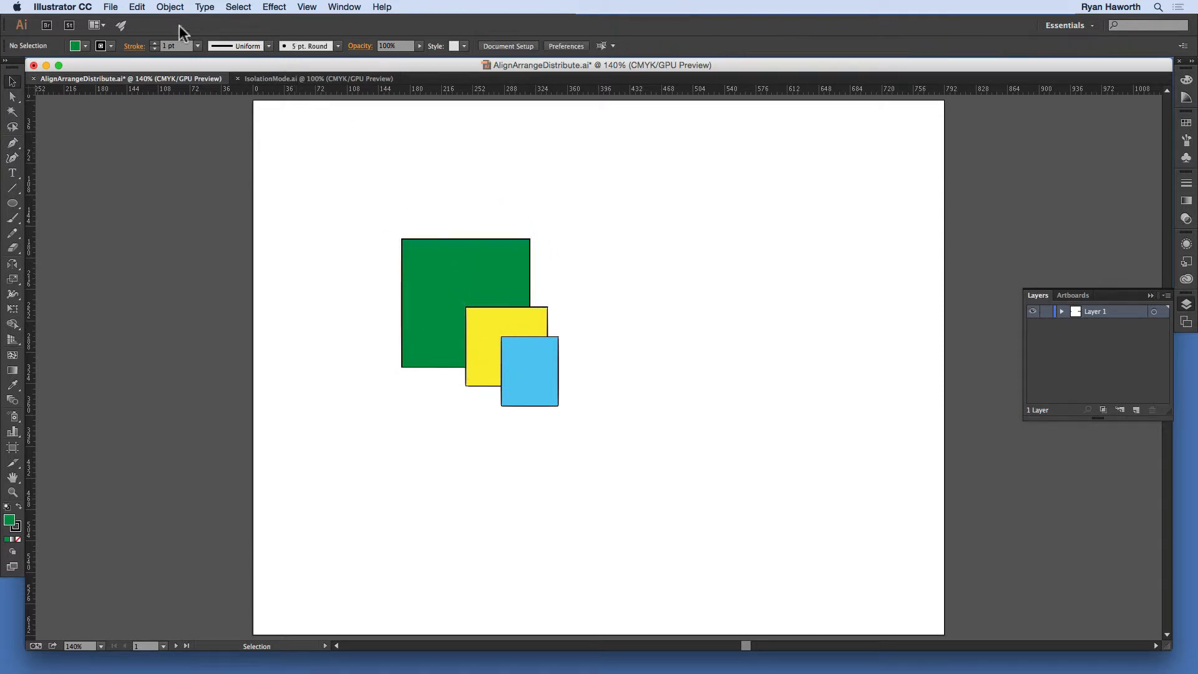
left_click(169, 7)
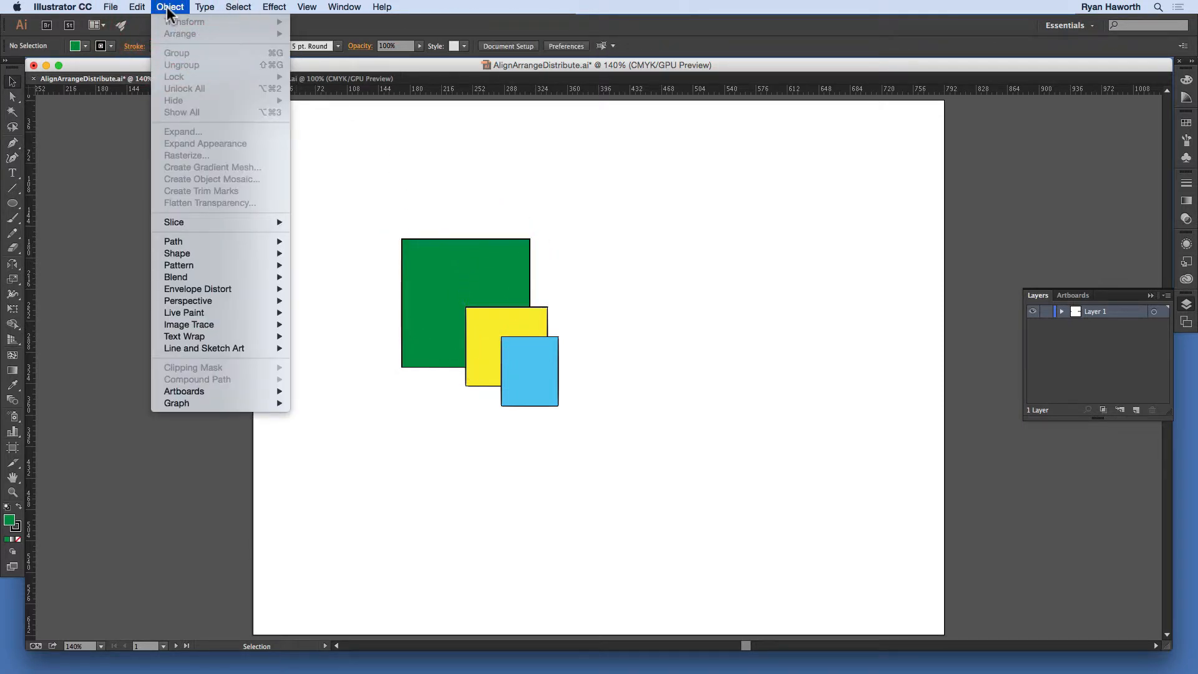
left_click(168, 8)
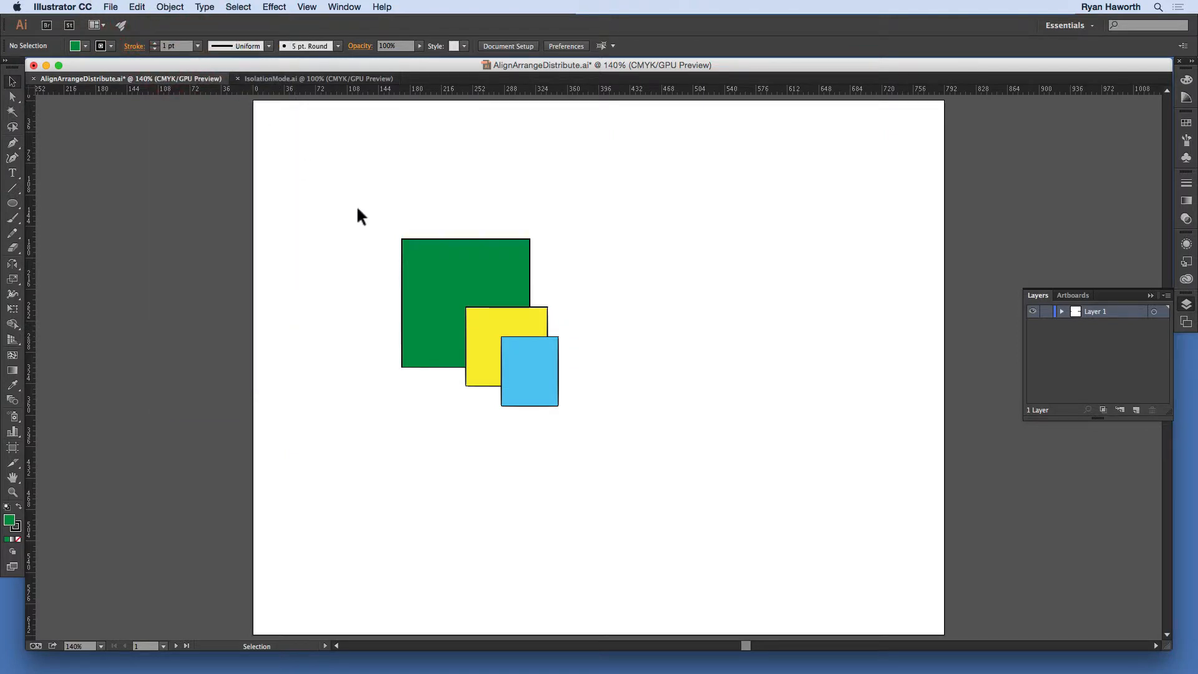
left_click(440, 279)
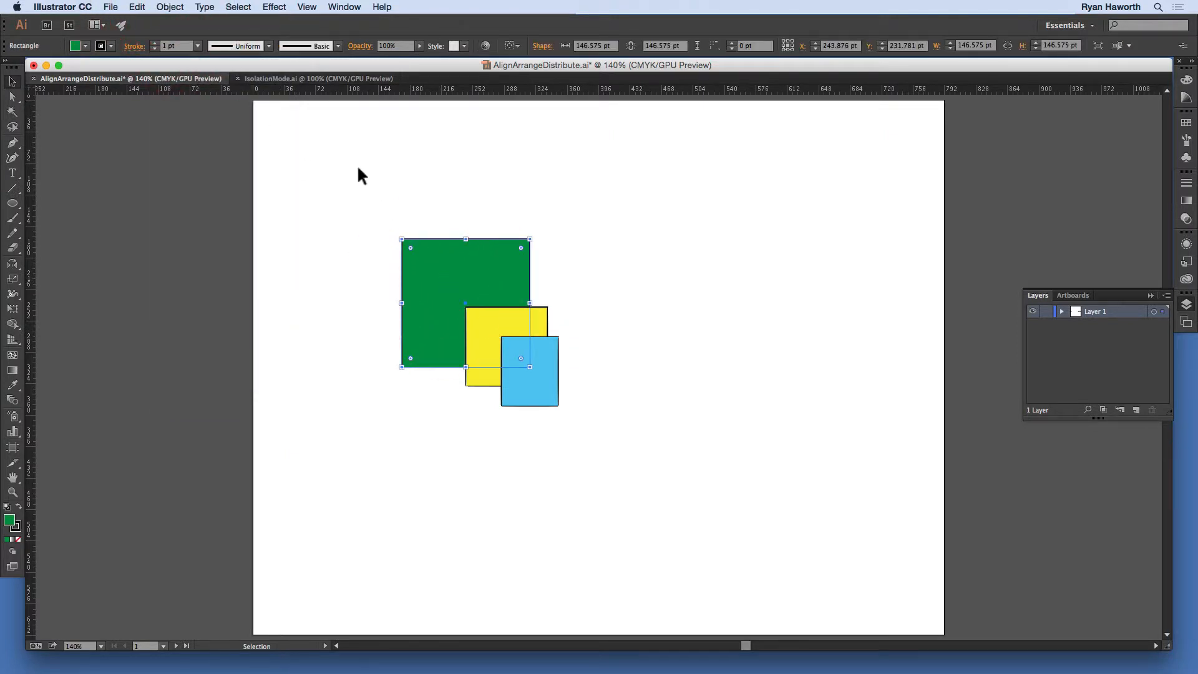
left_click(170, 8)
mouse_move(187, 36)
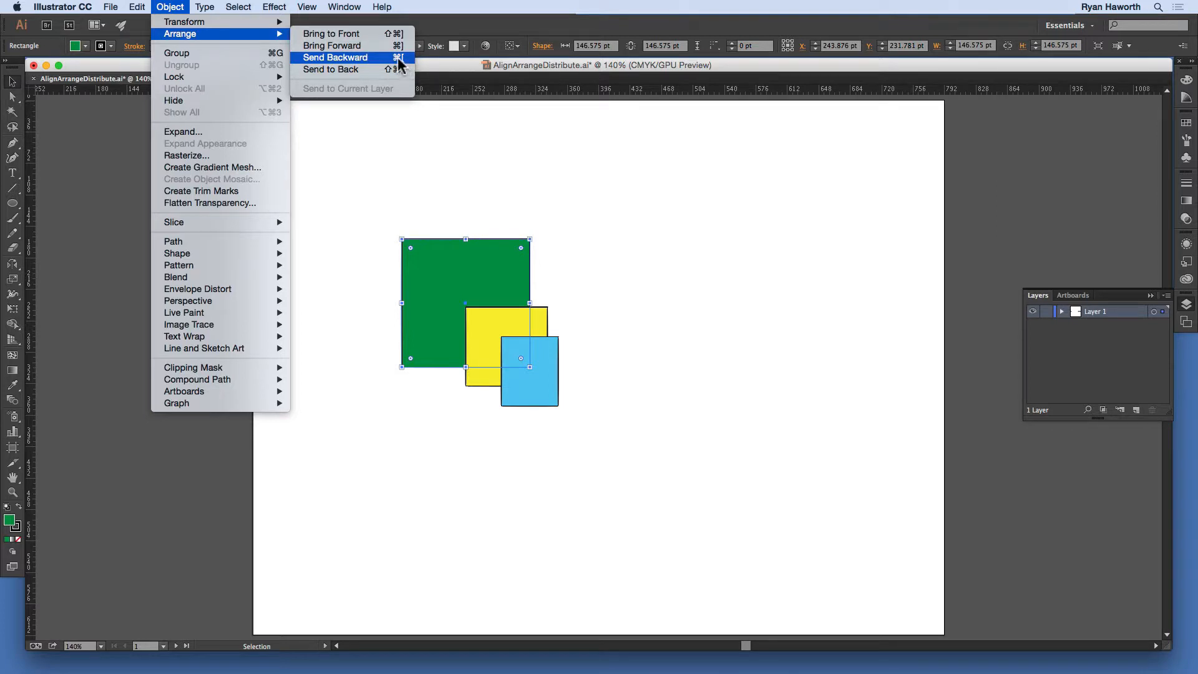
left_click(589, 200)
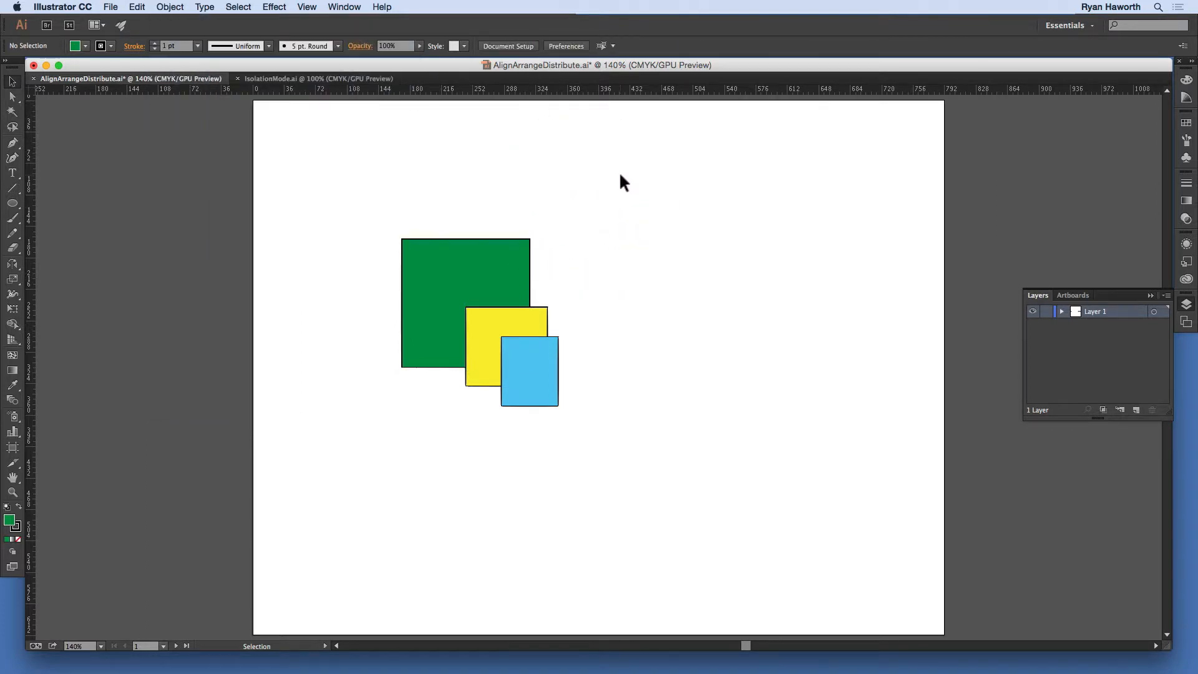
Step: Bring the green square forward two levels, in front of the yellow and blue squares, and send it backward two levels
left_click(461, 248)
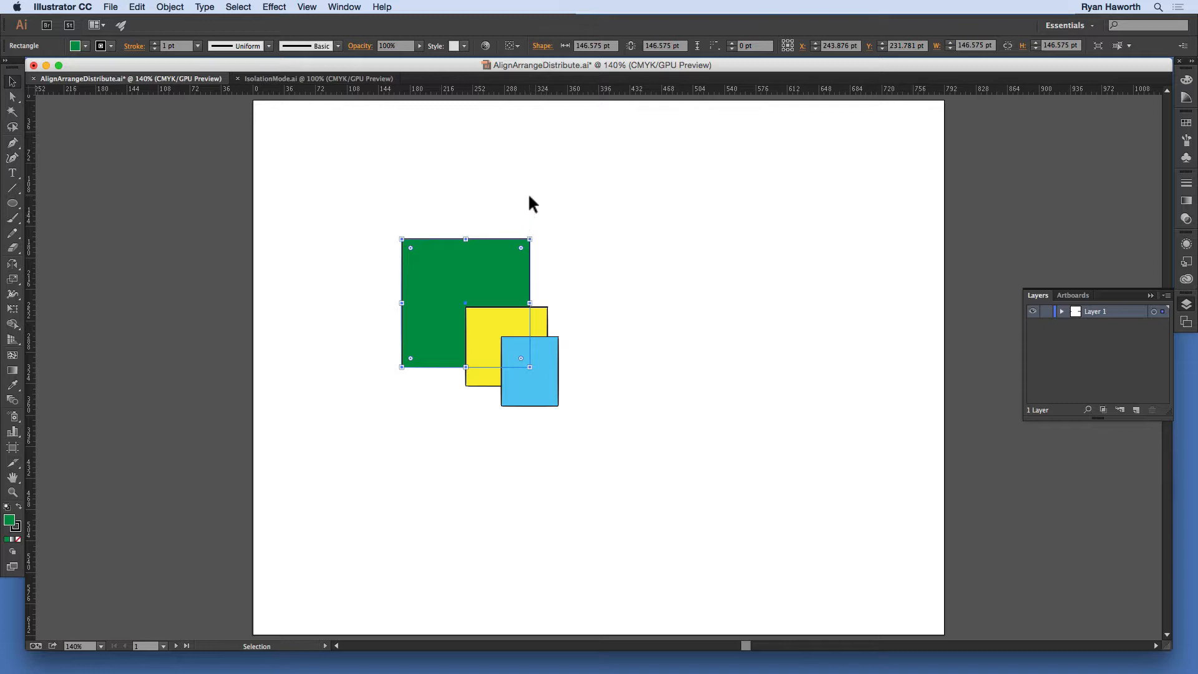
key("super")
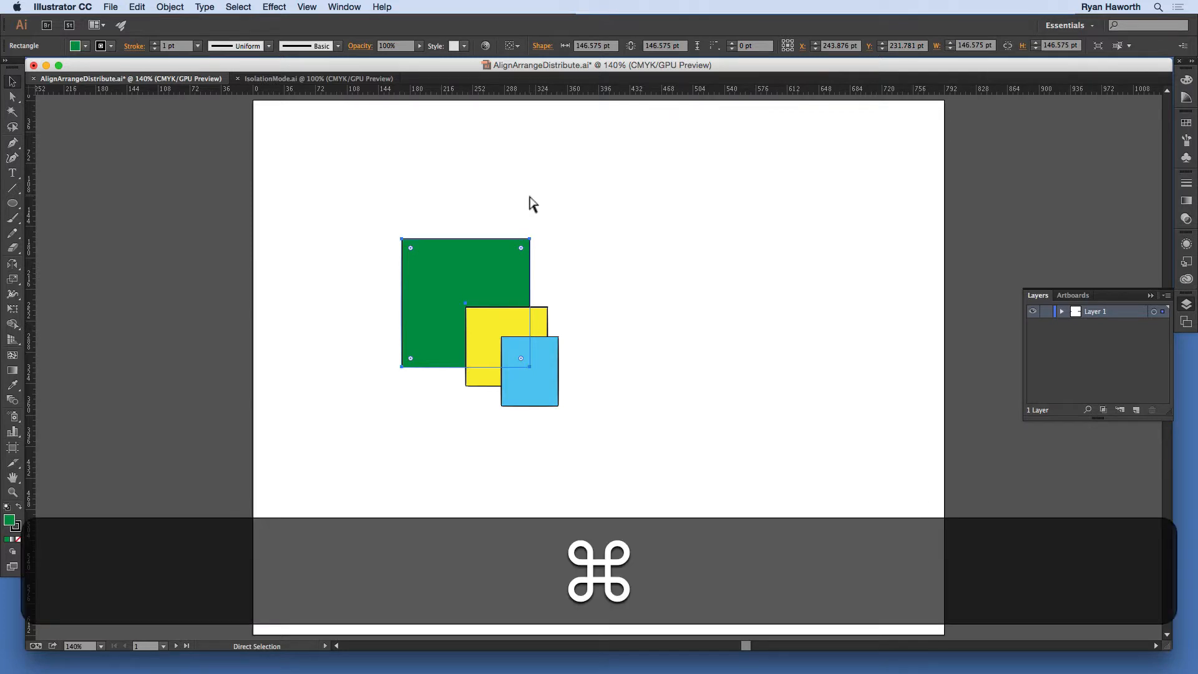
key("super+bracketright")
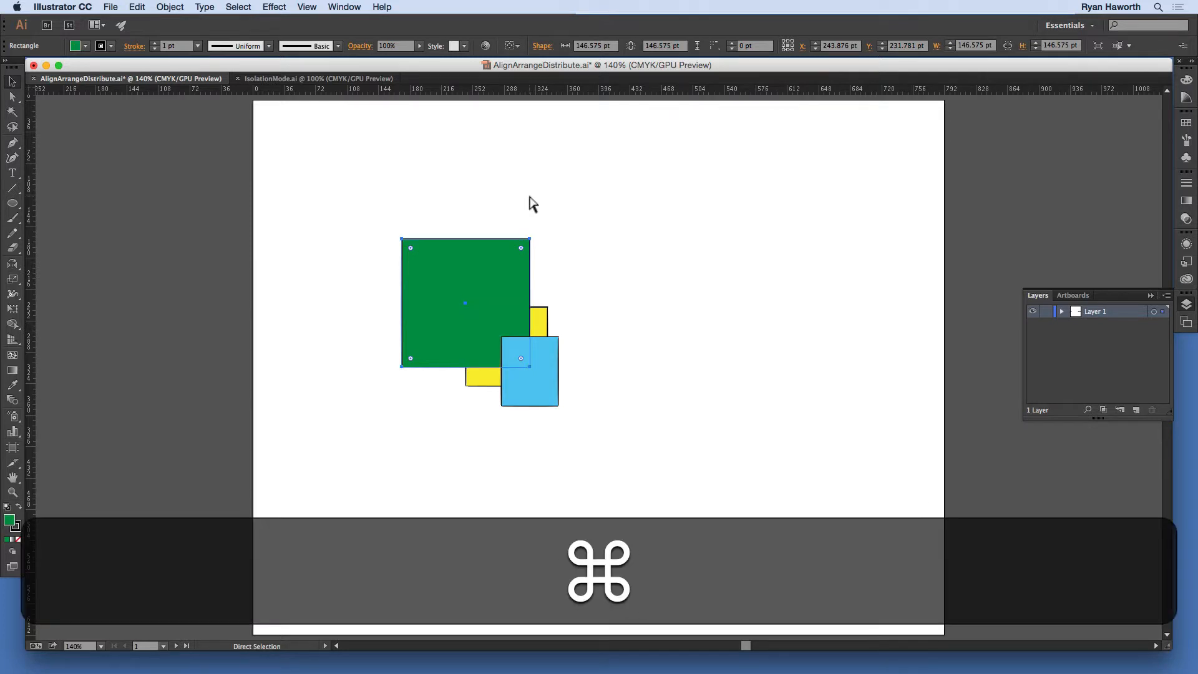
key("super+bracketright")
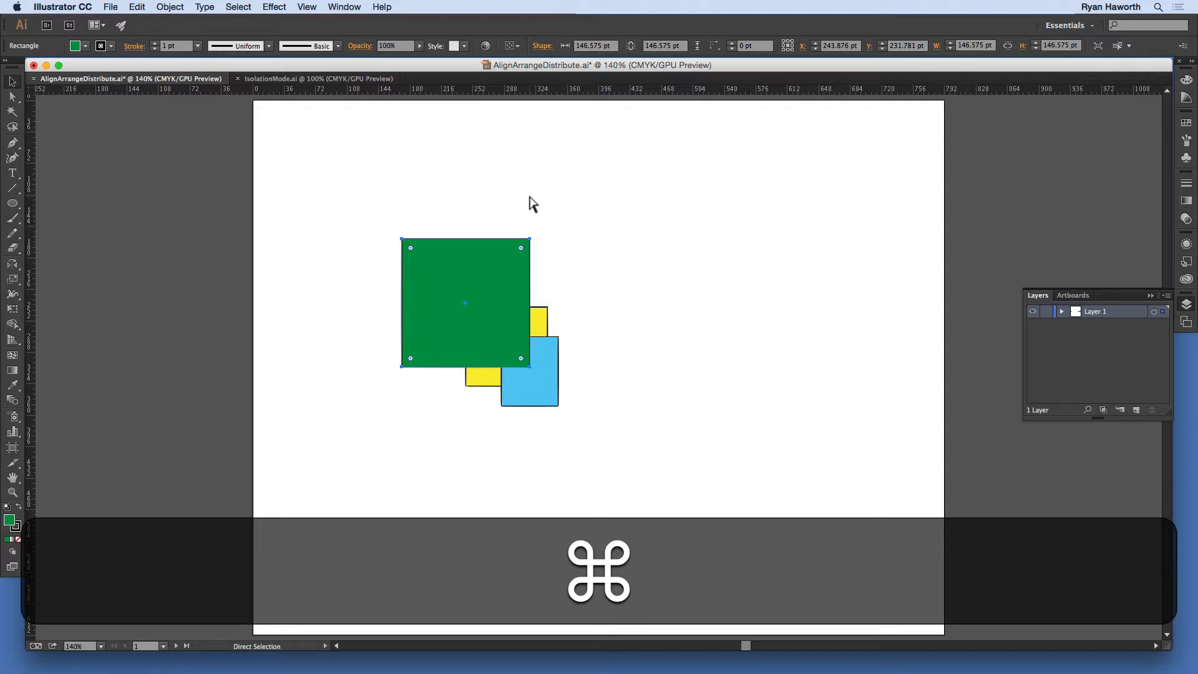
key("super+bracketleft")
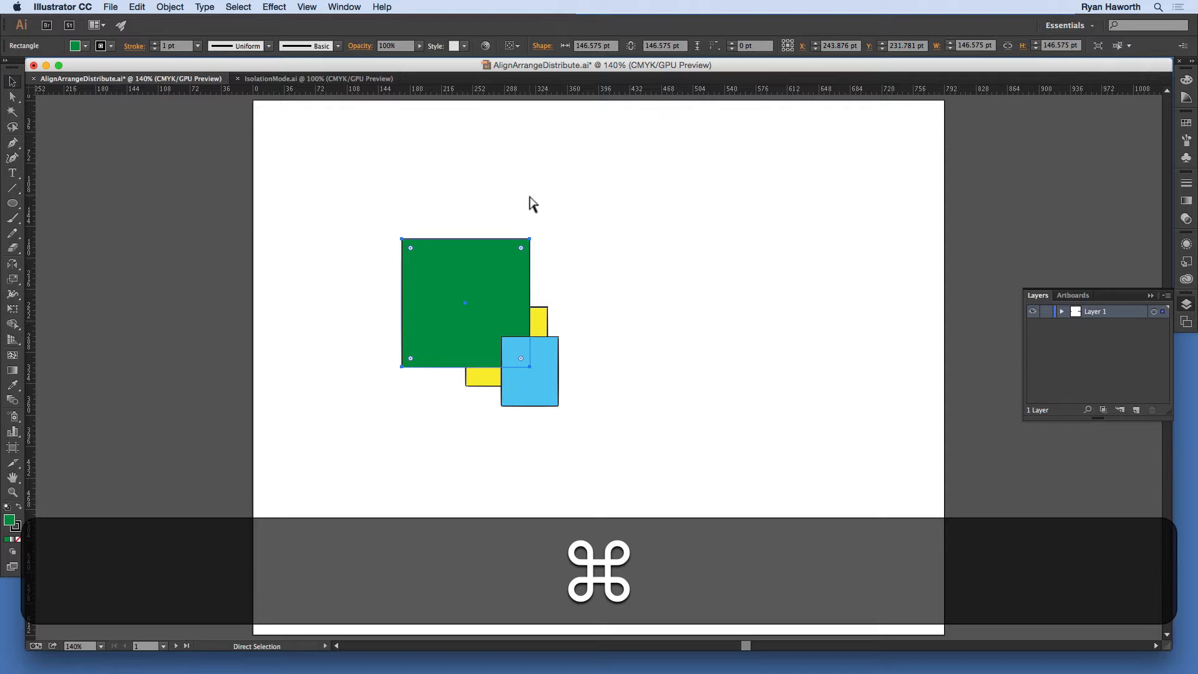
key("super+bracketleft")
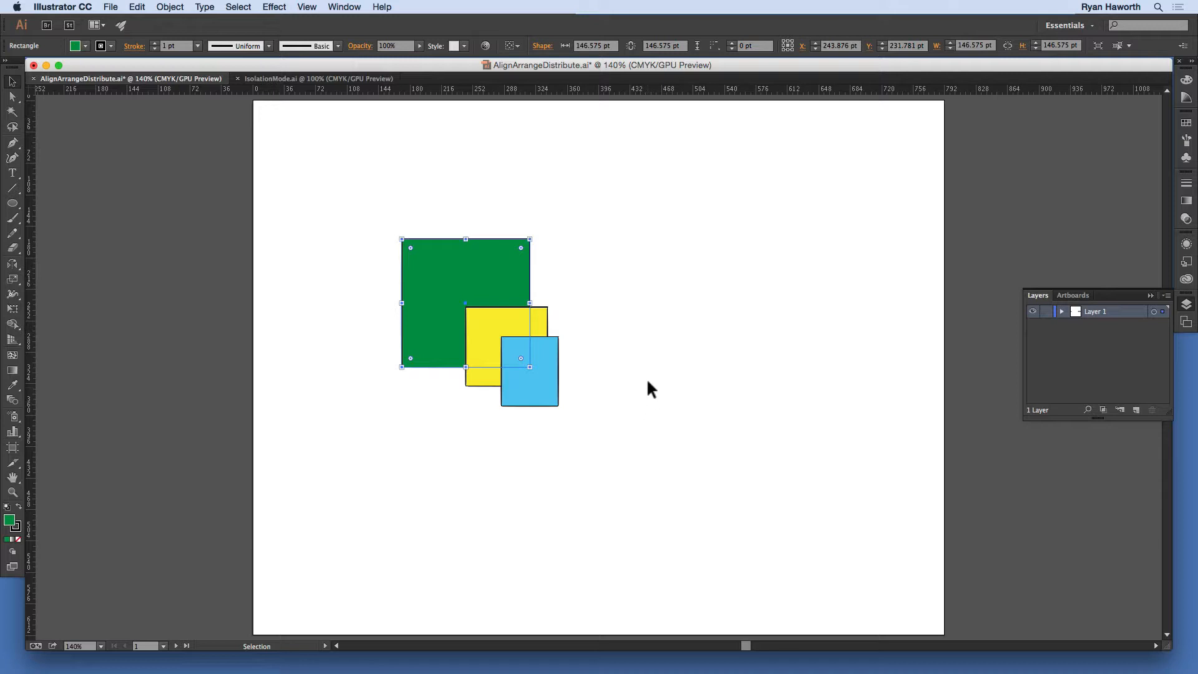
Step: Bring the green square to the front of the stack and send it to the back again
key("super")
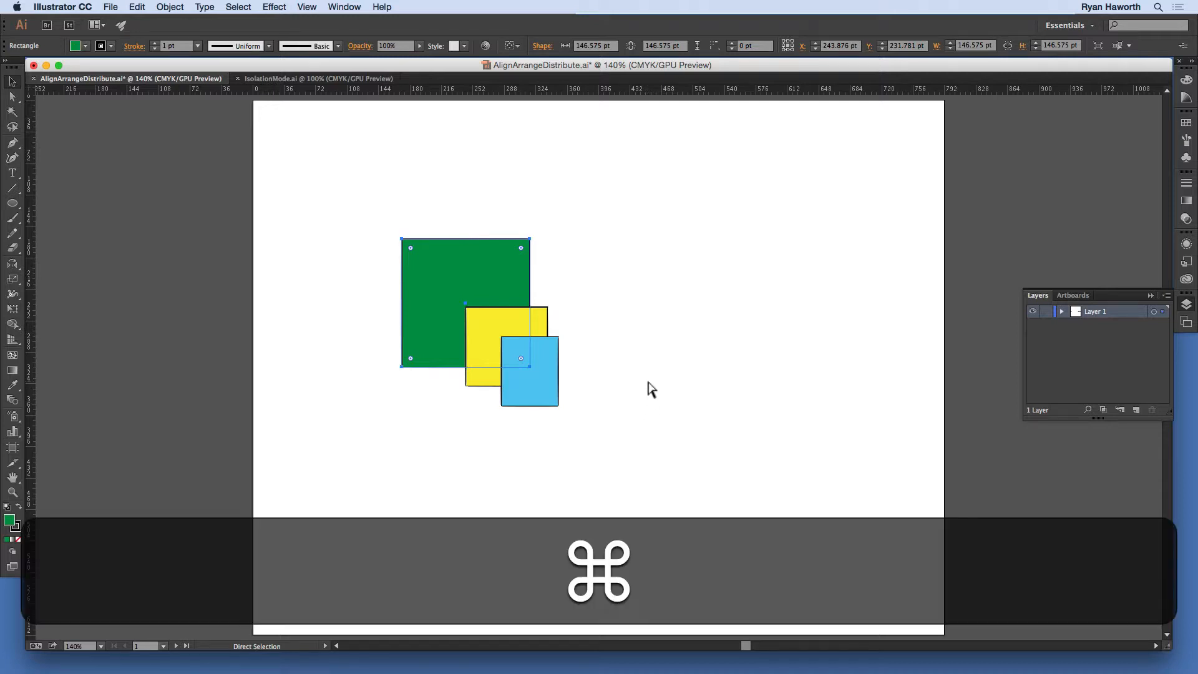
key("shift")
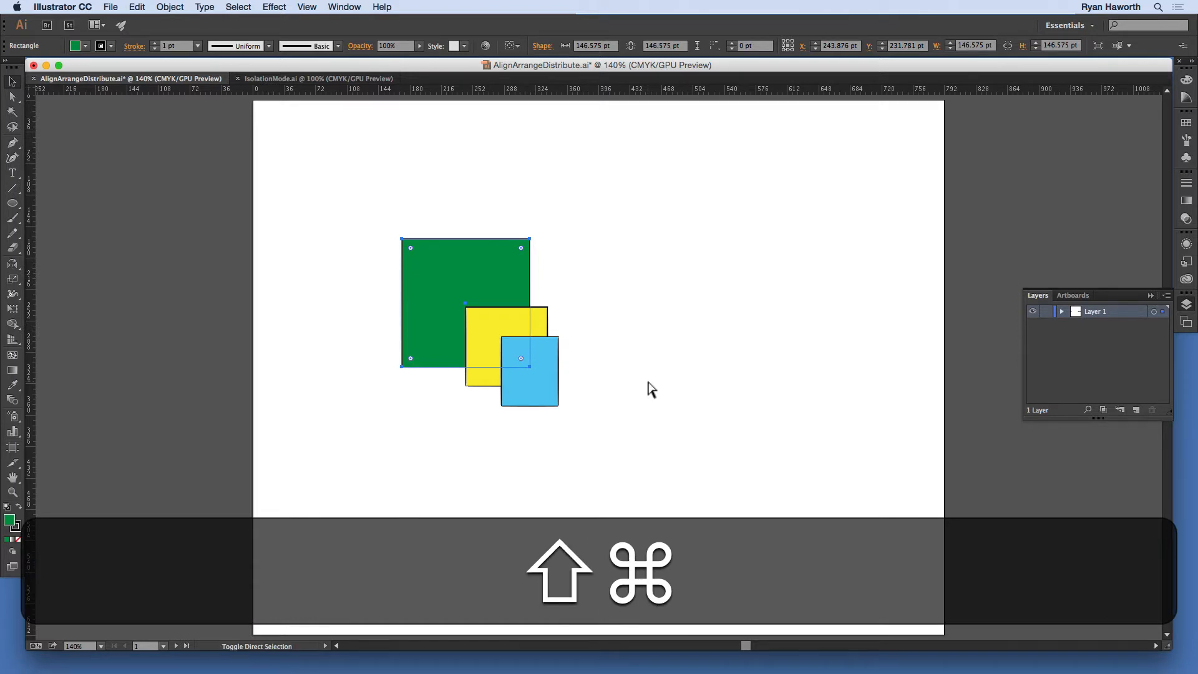
key("super+shift+bracketright")
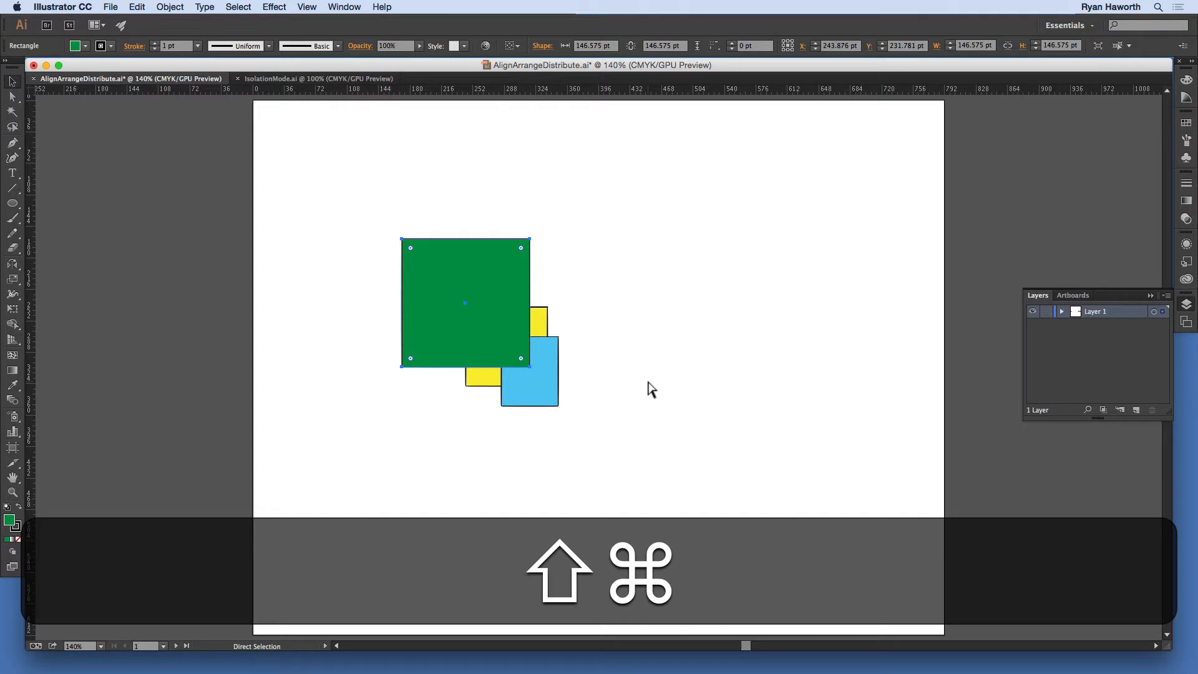
key("ctrl+shift+bracketleft")
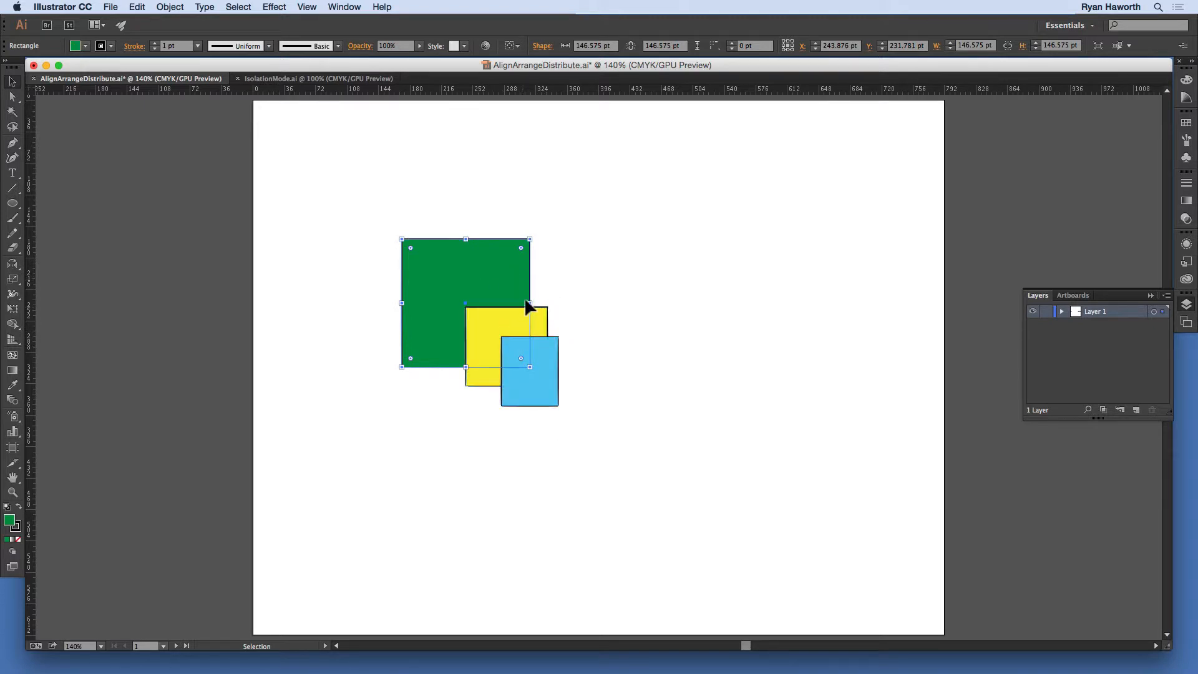
Step: Select only the yellow square and bring it forward one level, in front of the blue square
left_click(566, 296)
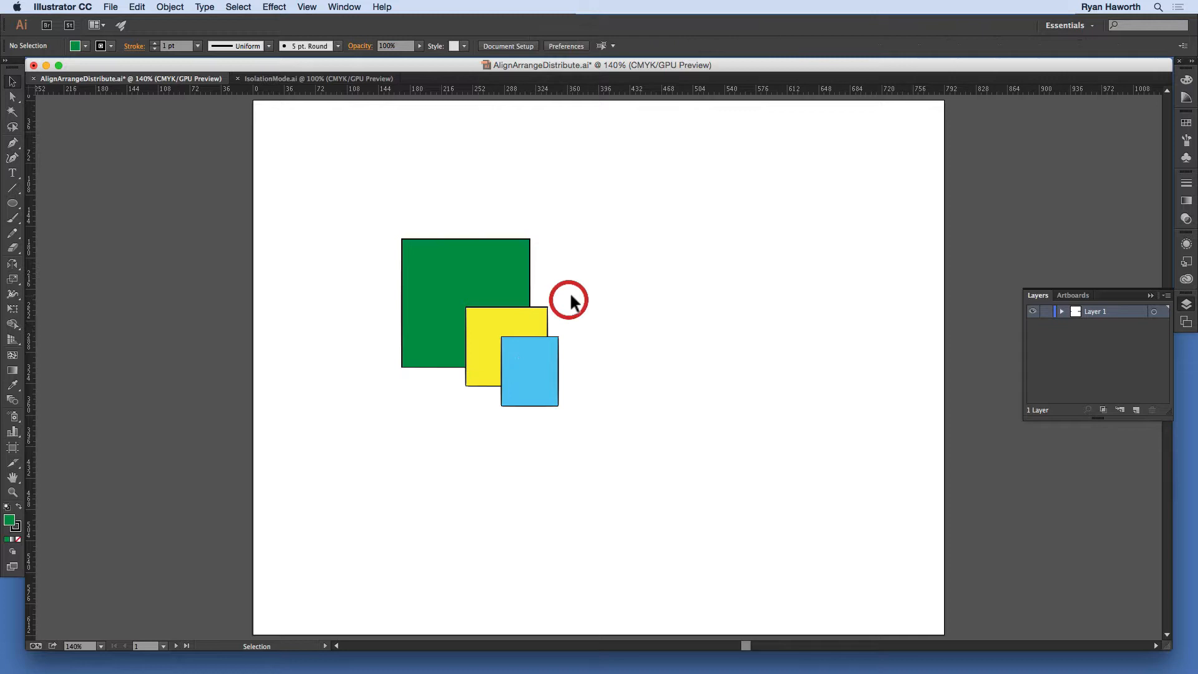
left_click(475, 317)
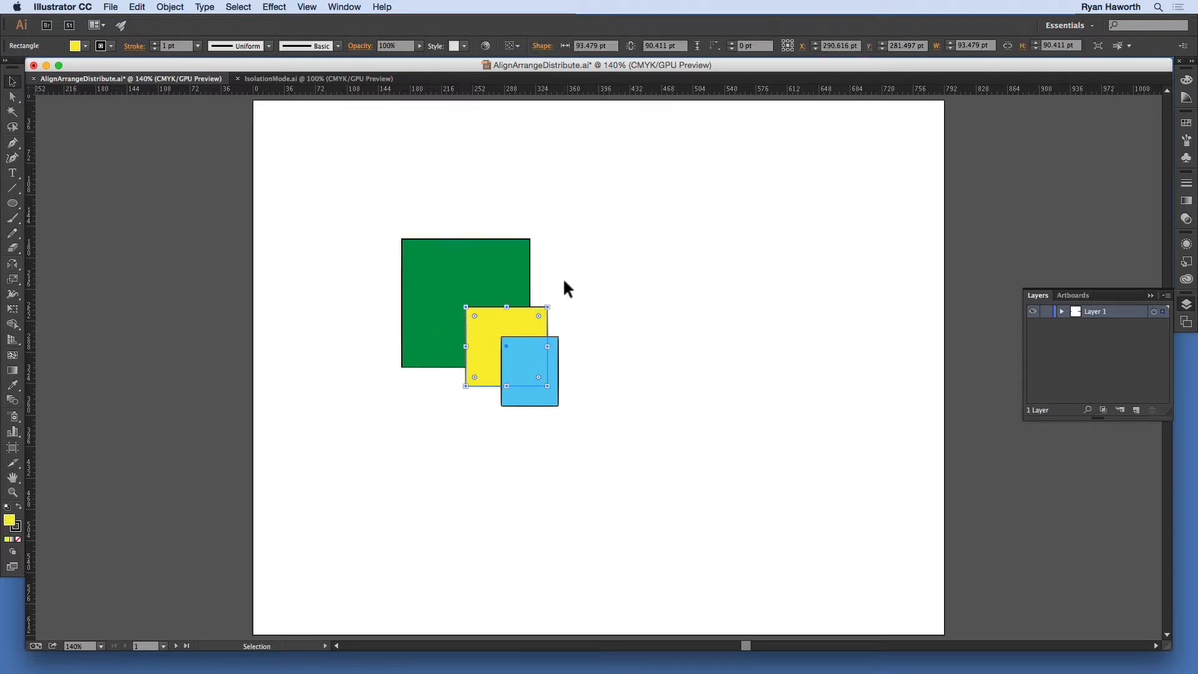
key("super+bracketright")
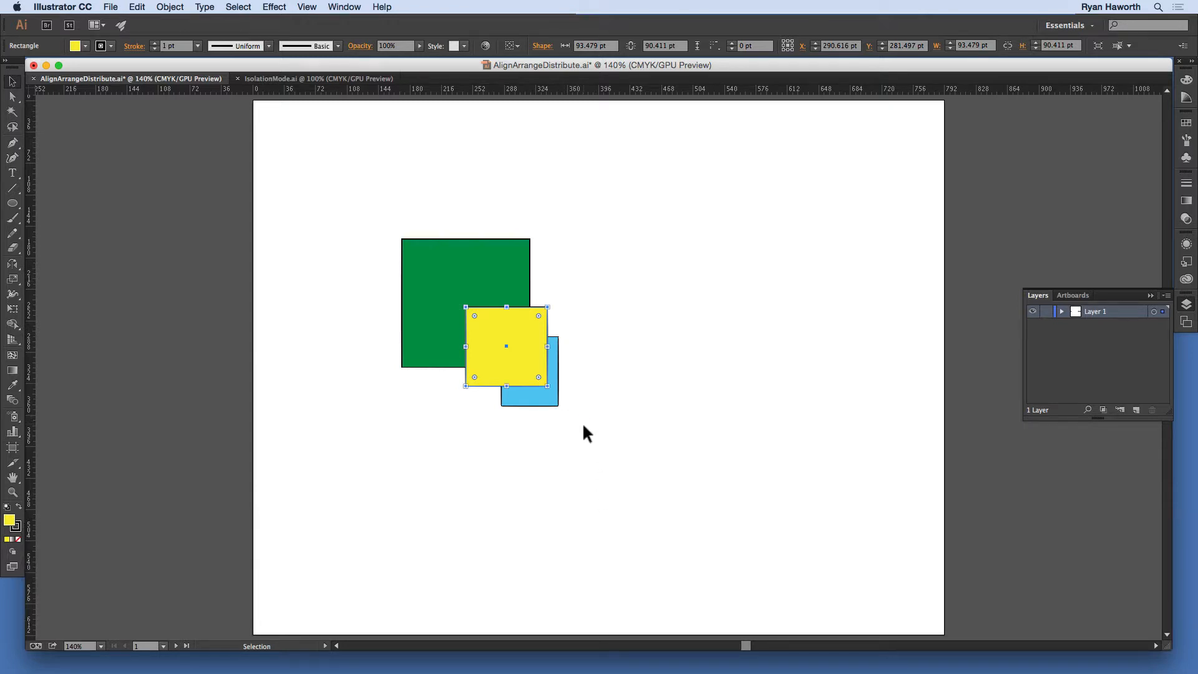
Step: Select all three overlapping squares and set the alignment reference to Align to Key Object
left_click_drag(582, 424, 383, 226)
left_click_drag(380, 222, 383, 220)
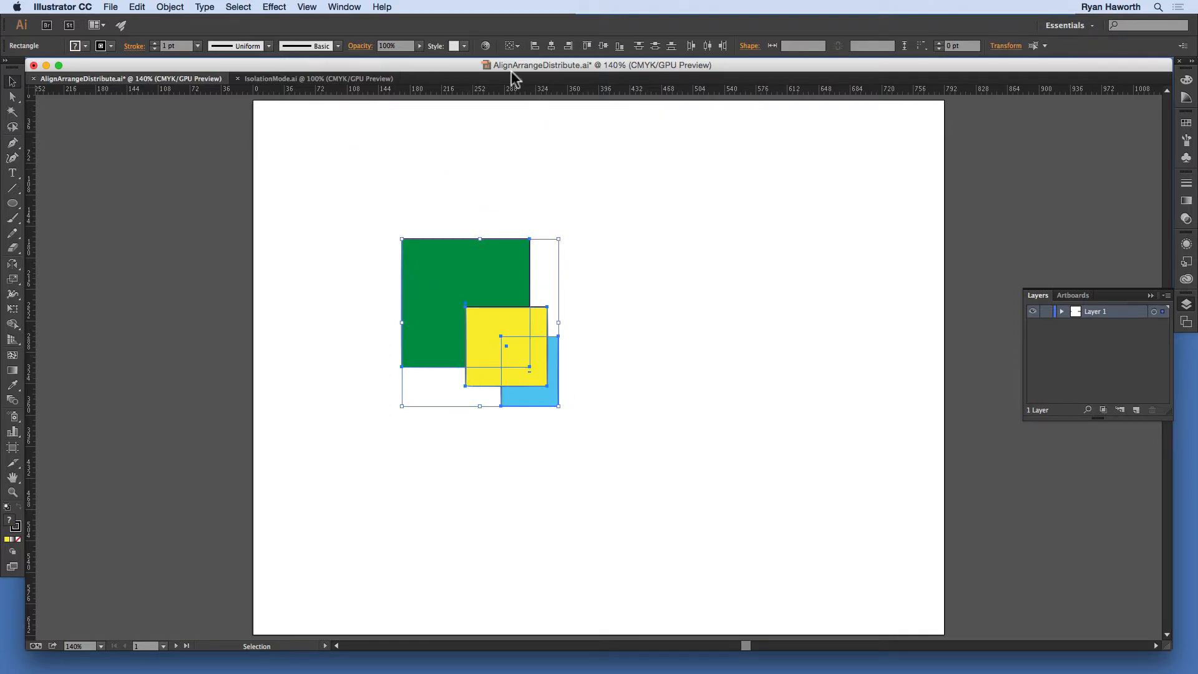
left_click(516, 46)
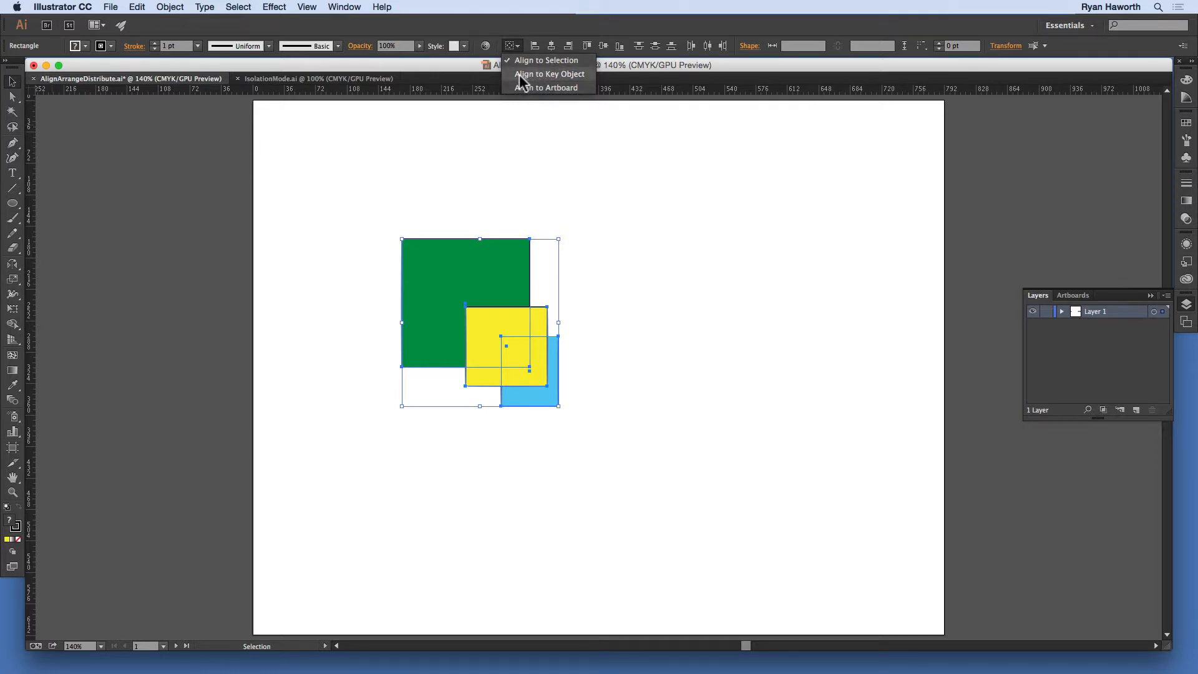
left_click(553, 73)
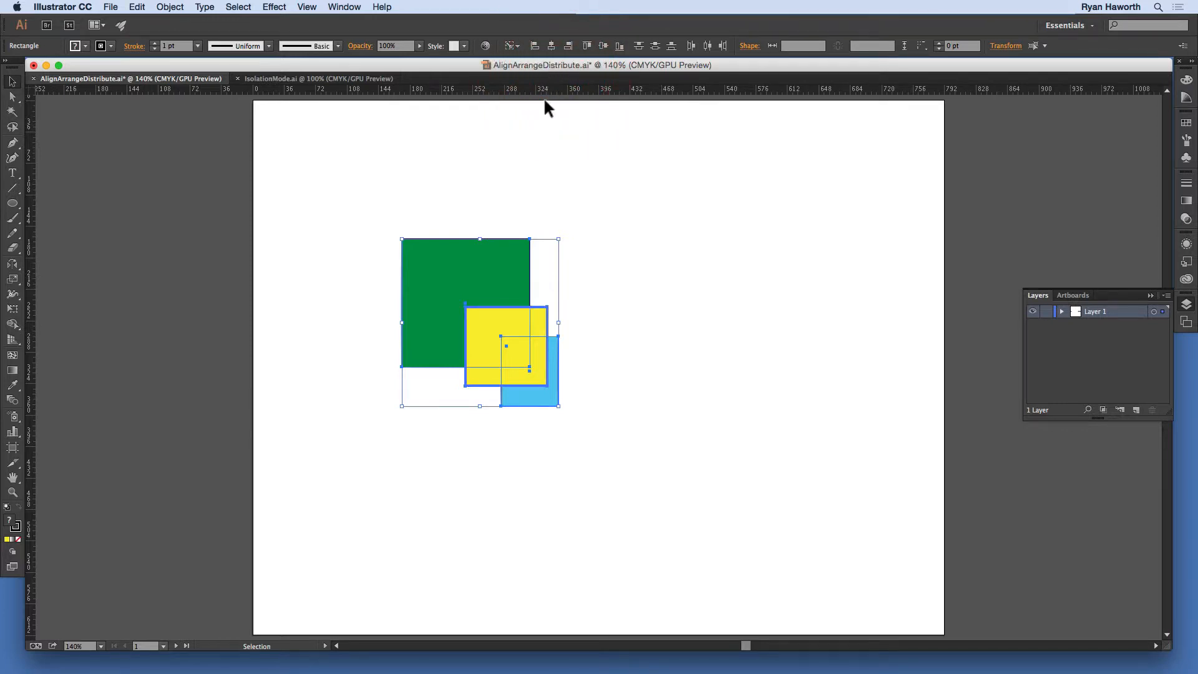
Step: Toggle the key object off and on for the yellow square, try the blue square, and make yellow the key object again
left_click(483, 334)
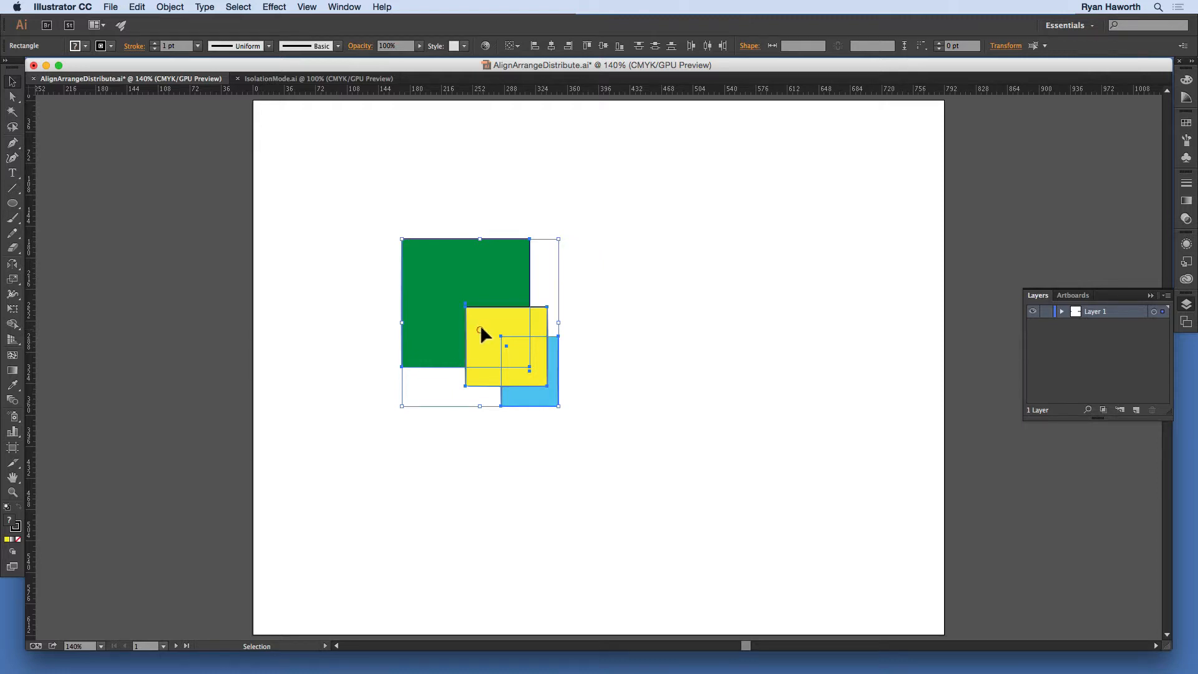
left_click(483, 372)
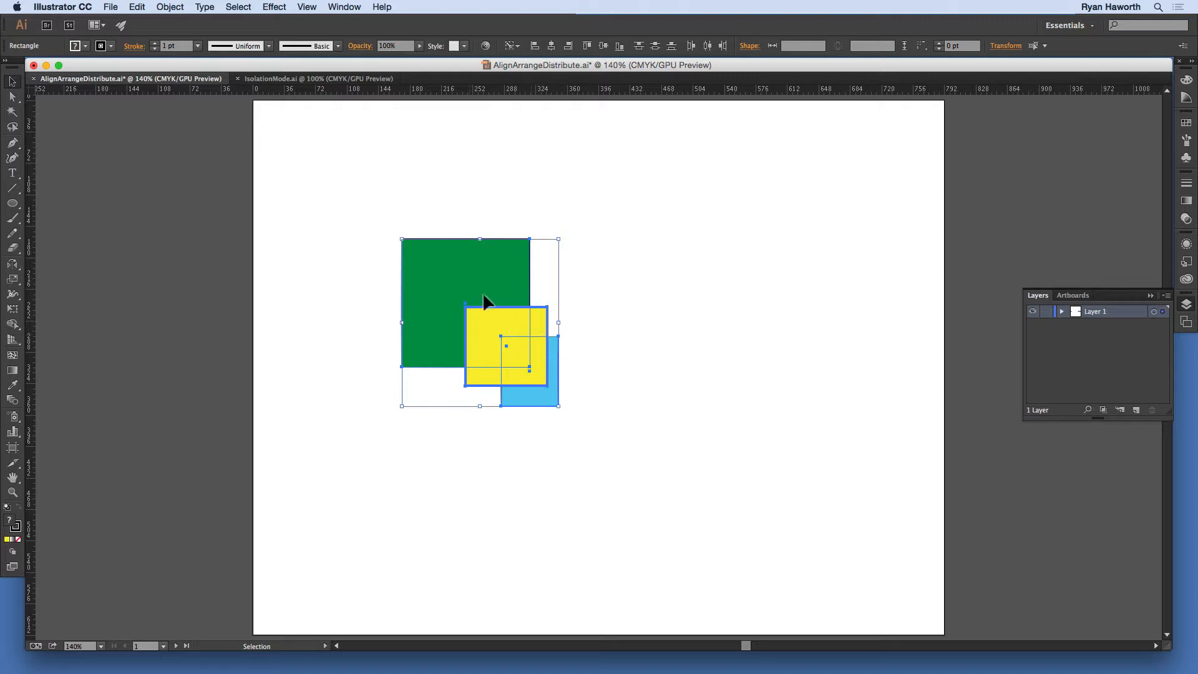
left_click(479, 373)
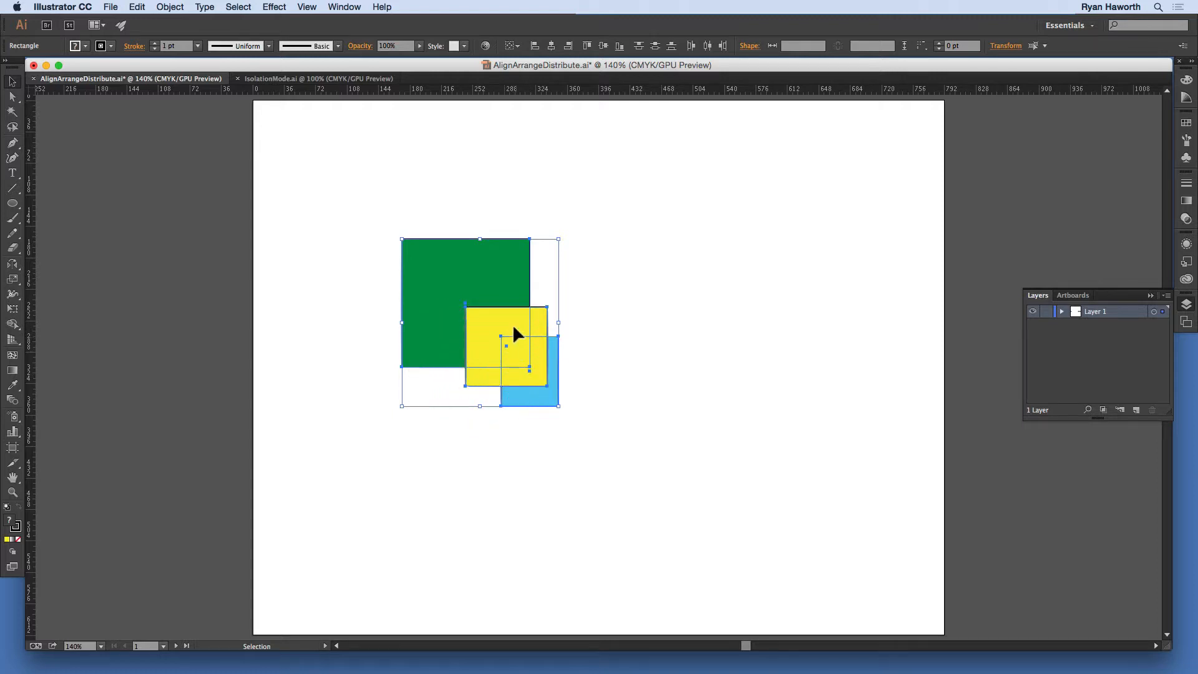
left_click(514, 403)
left_click(482, 373)
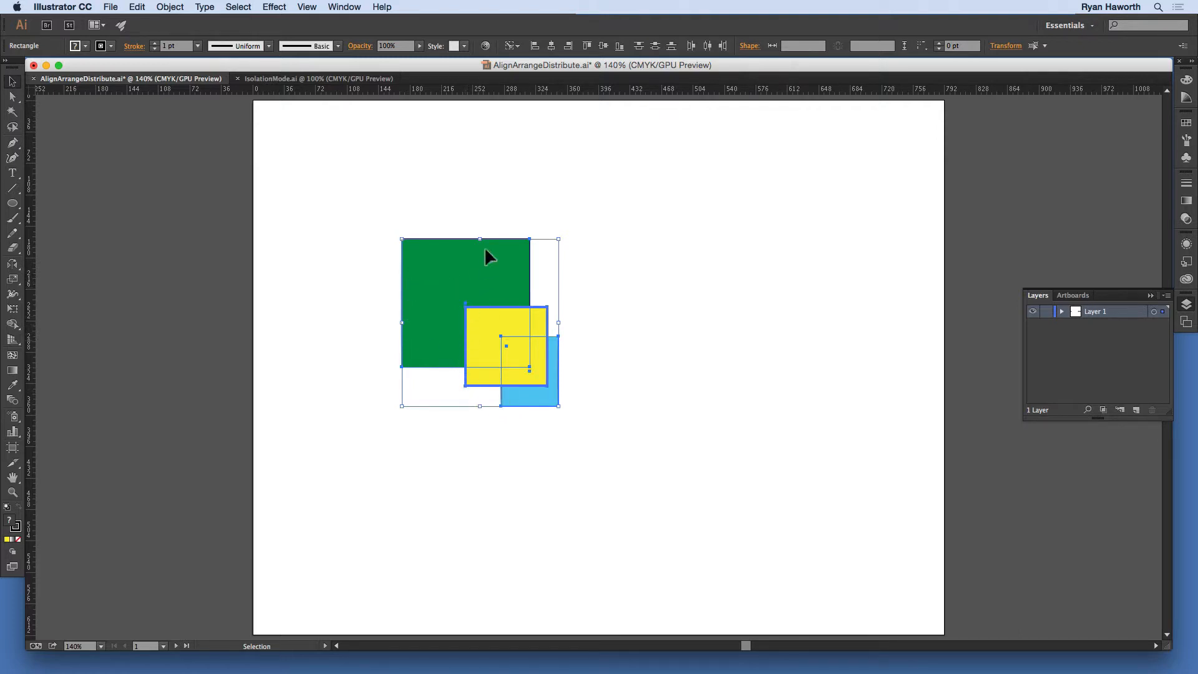
Step: Align the three squares by left edges to the yellow key object and undo the alignment
left_click(533, 45)
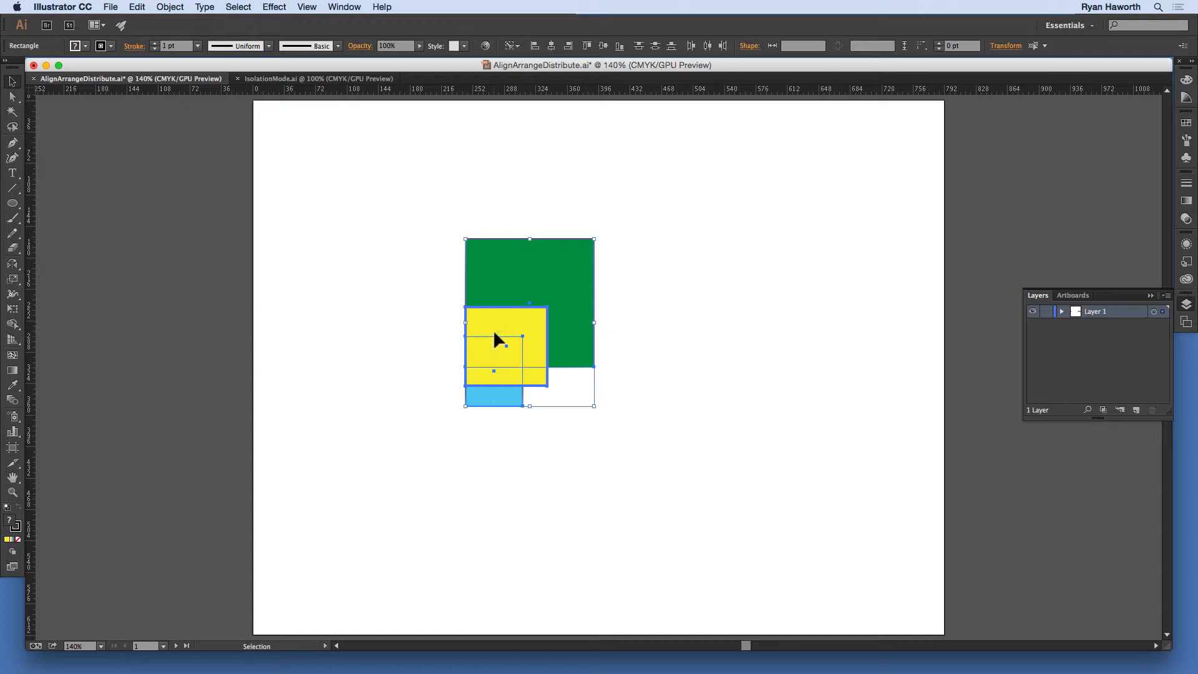
key("super+z")
key("super+z")
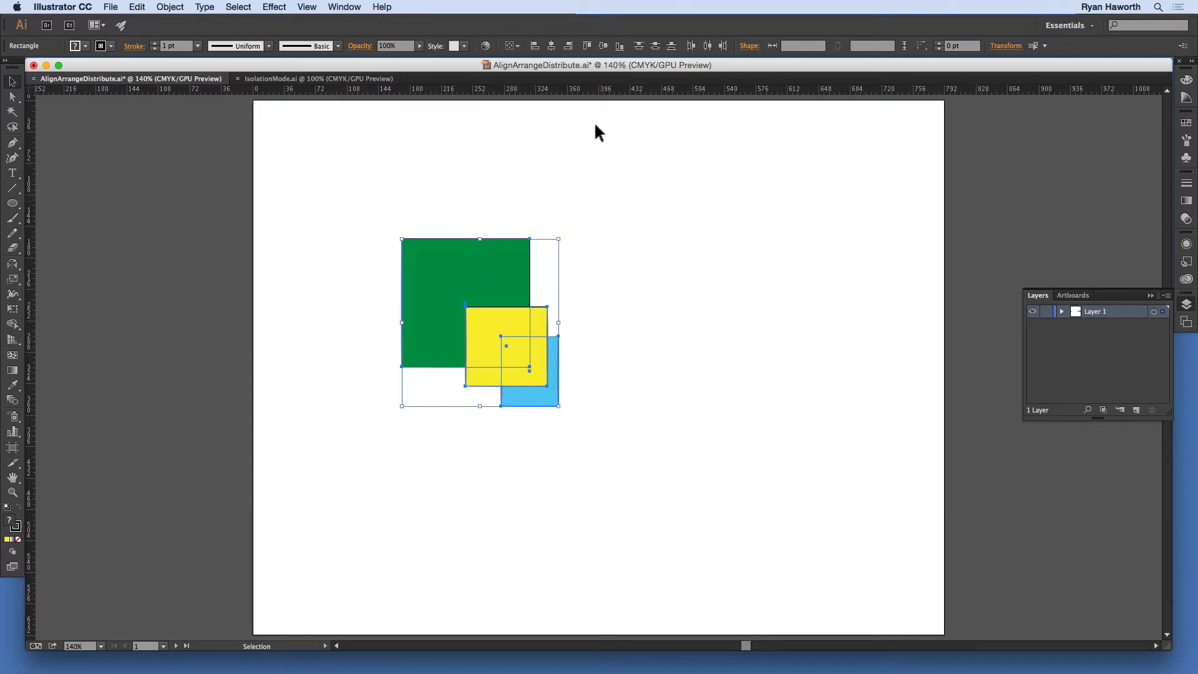
Step: Make the yellow square the key object and align the green and blue squares to its right edge
left_click(478, 377)
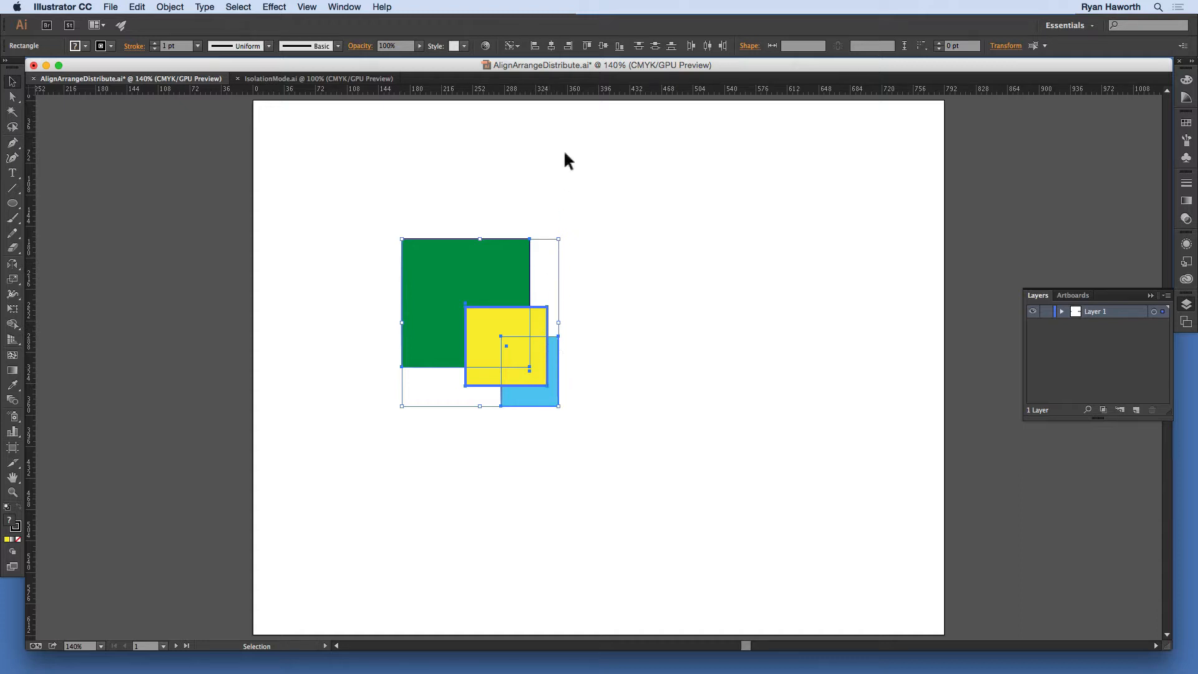
left_click(568, 46)
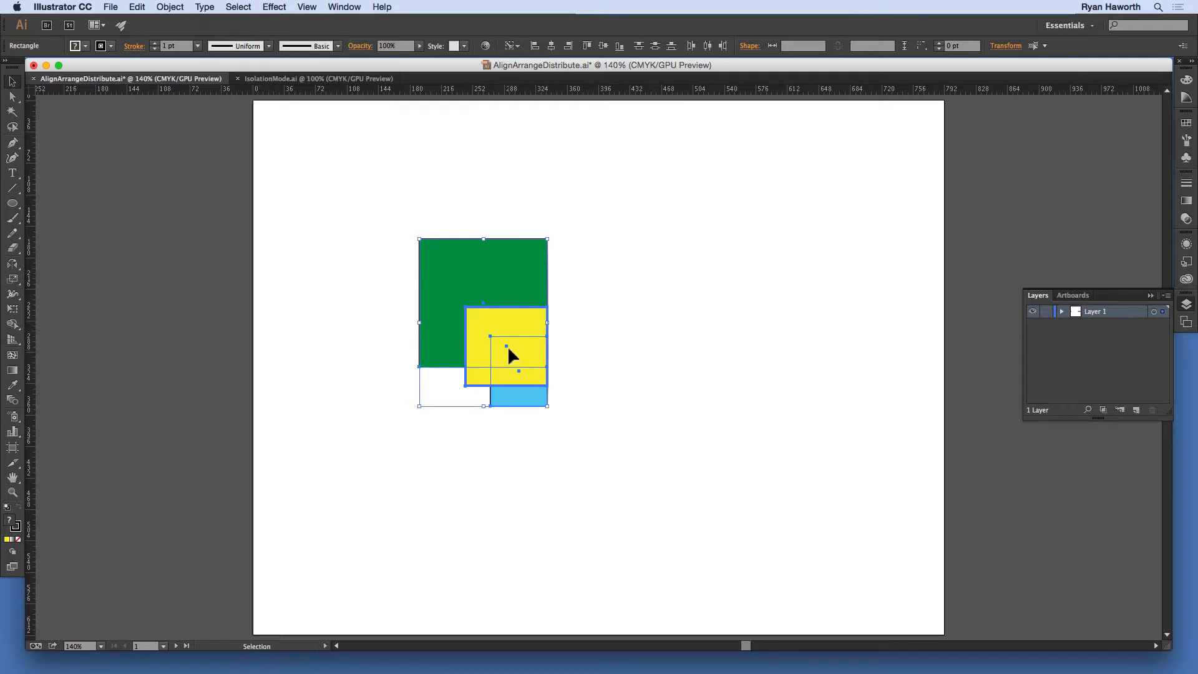
Step: Try aligning the green and blue squares to the yellow key object's top edge, vertical center and bottom edge
left_click(587, 46)
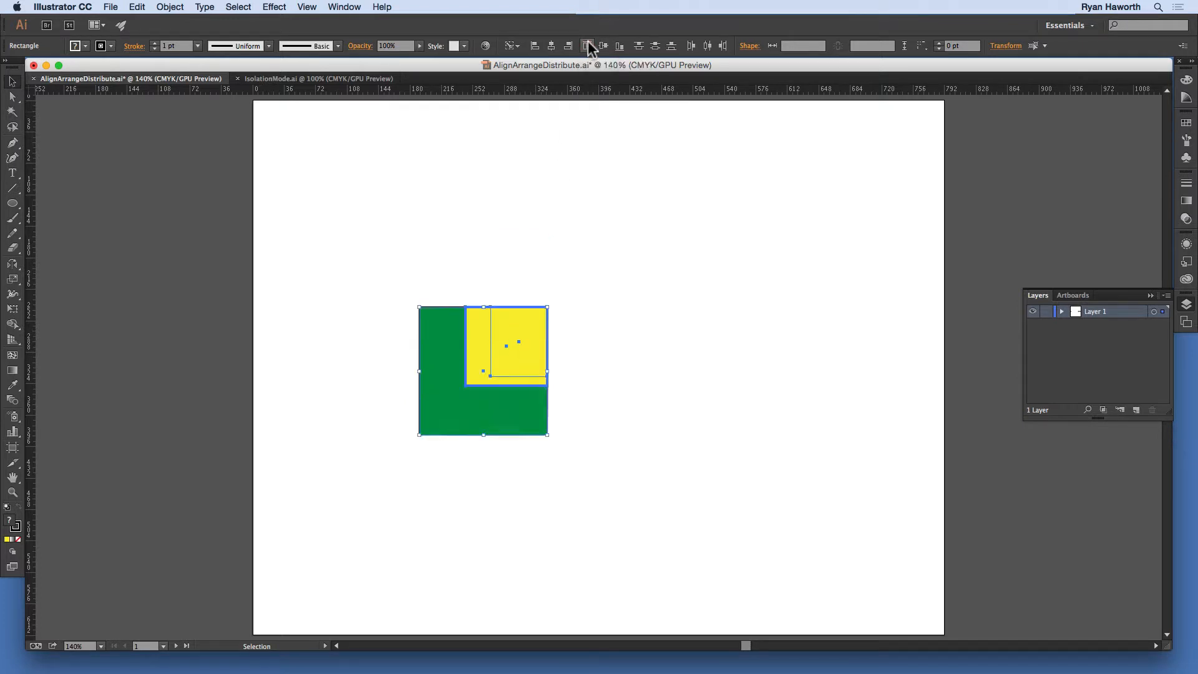
left_click(603, 46)
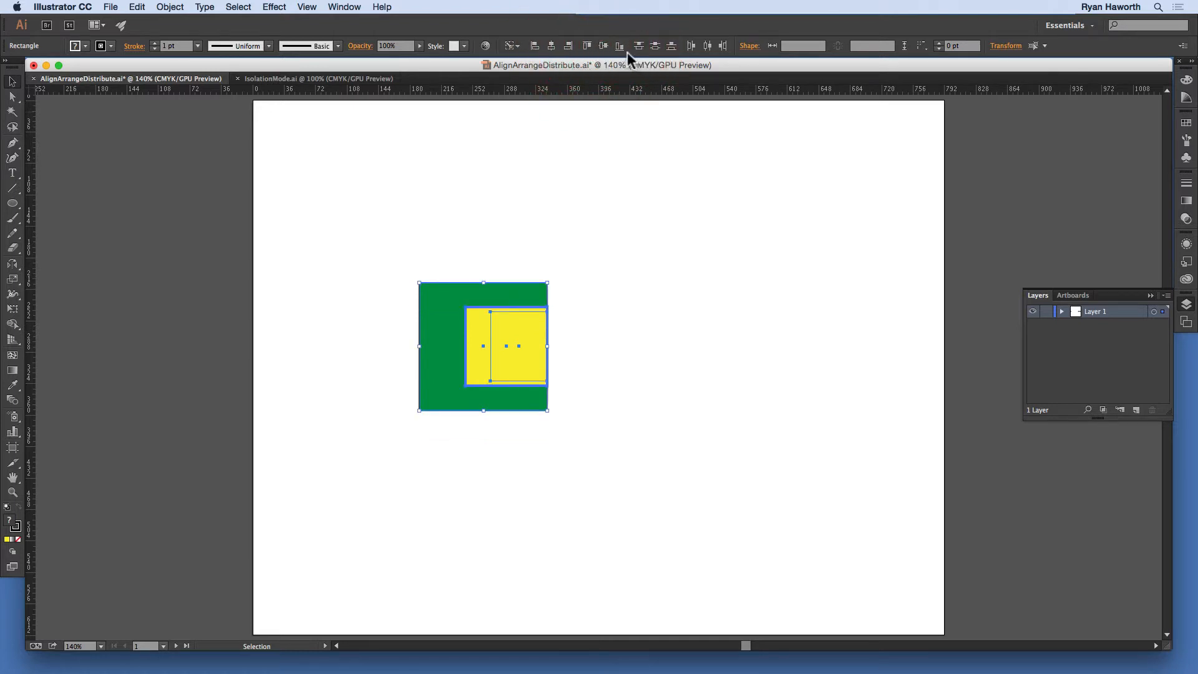
left_click(619, 46)
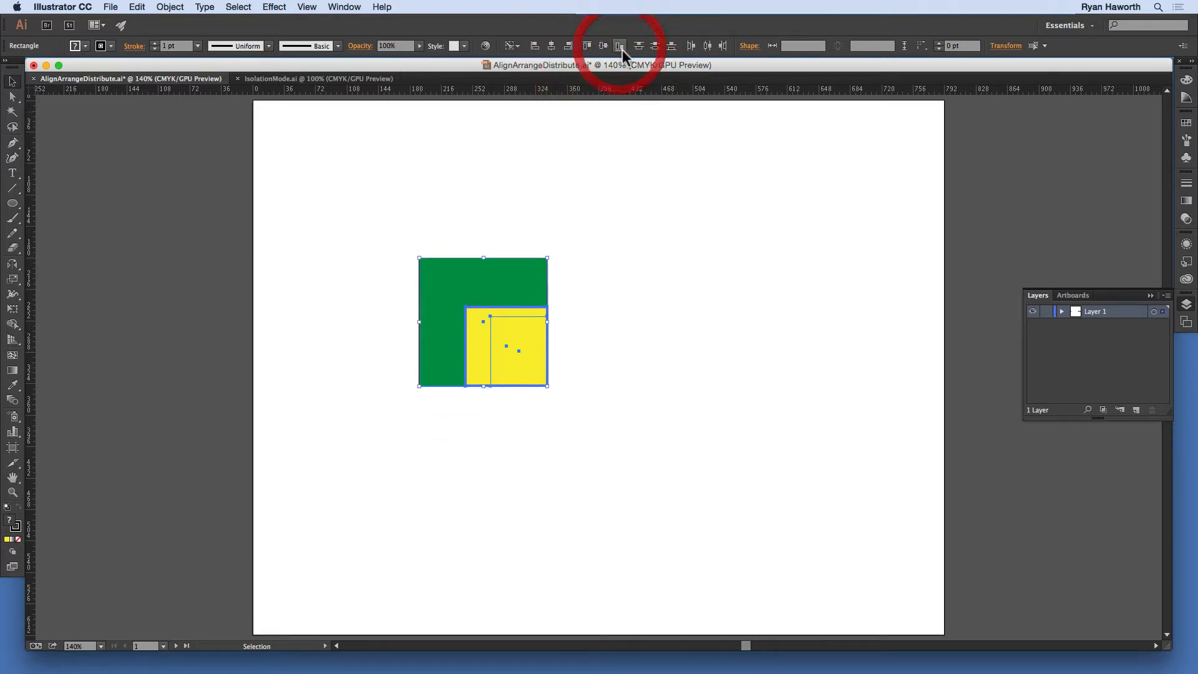
Step: Distribute the squares by vertical centers, and center them horizontally and vertically on the yellow key object
left_click(653, 45)
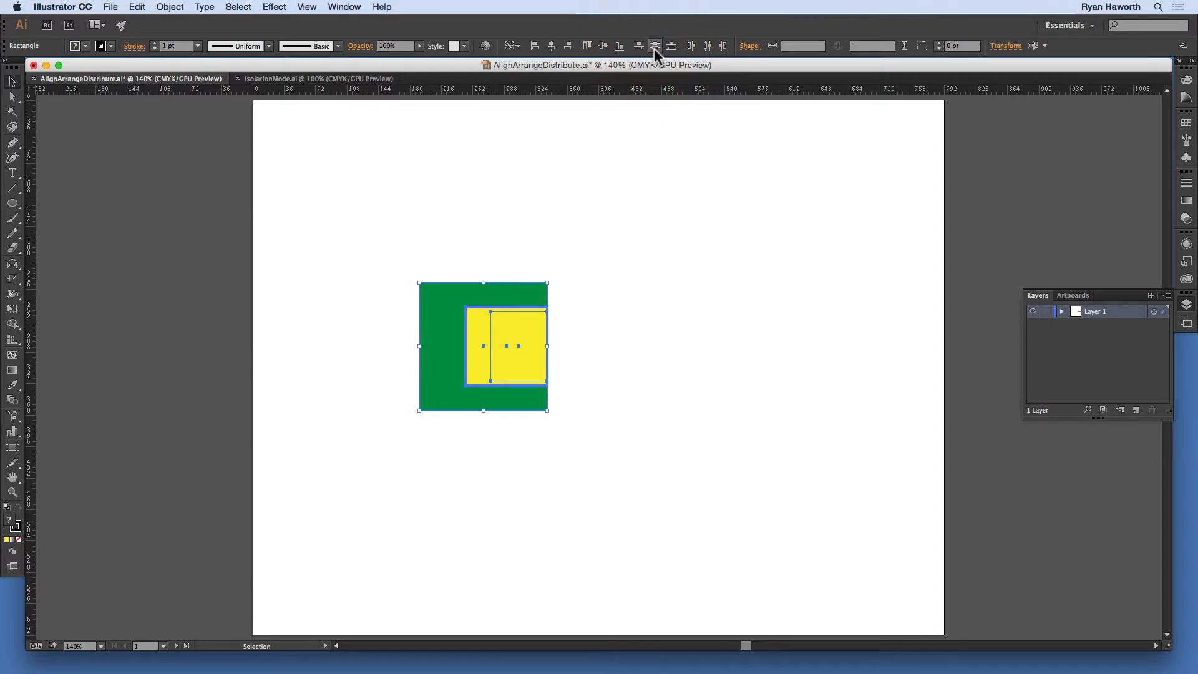
left_click(550, 46)
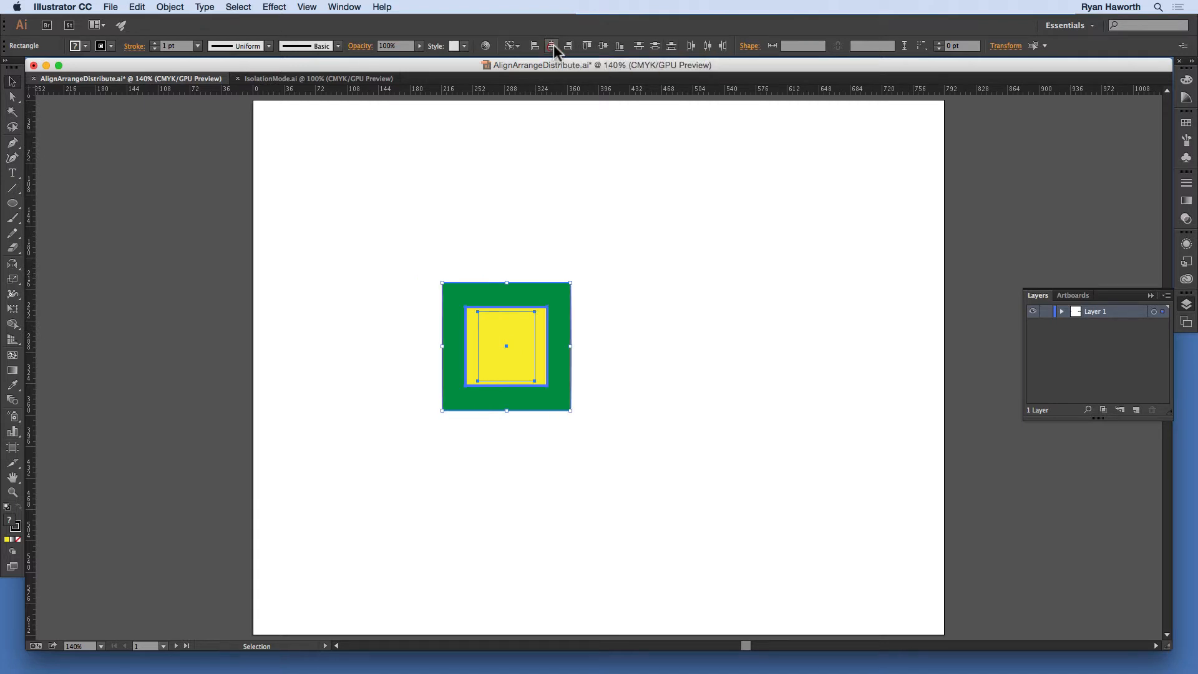
left_click(602, 45)
Step: Set the alignment reference to Align to Selection, try Align to Artboard, and return it to Align to Selection
left_click(516, 44)
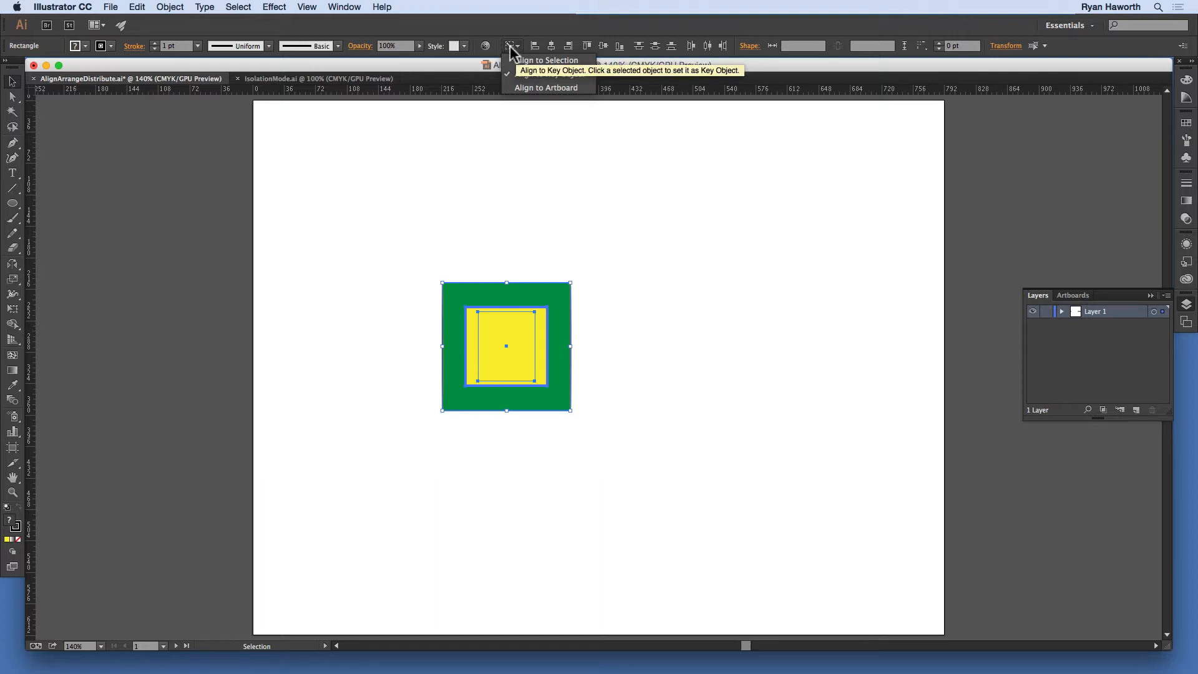
left_click(528, 60)
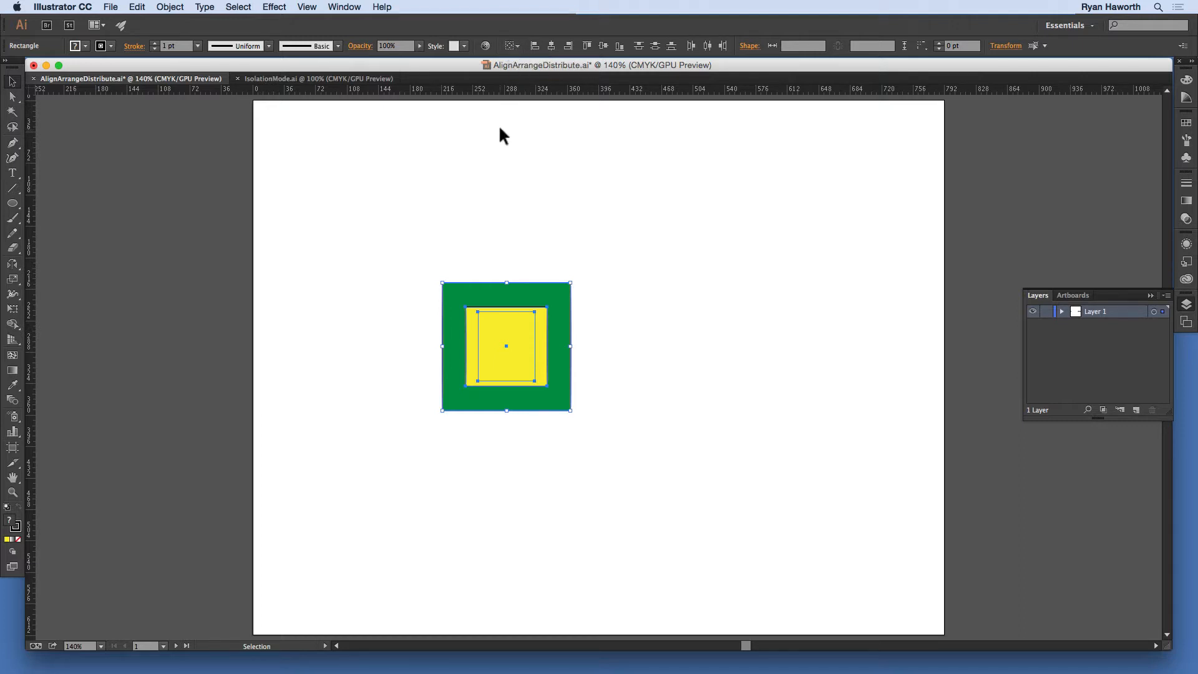
left_click(517, 45)
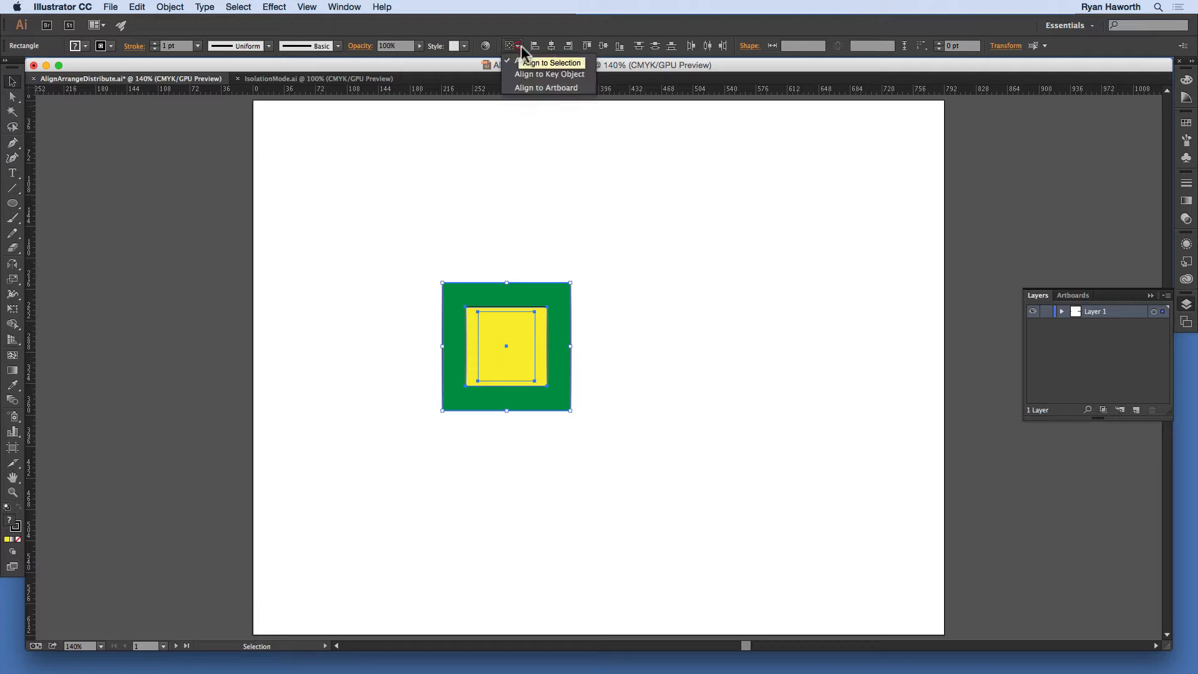
left_click(534, 87)
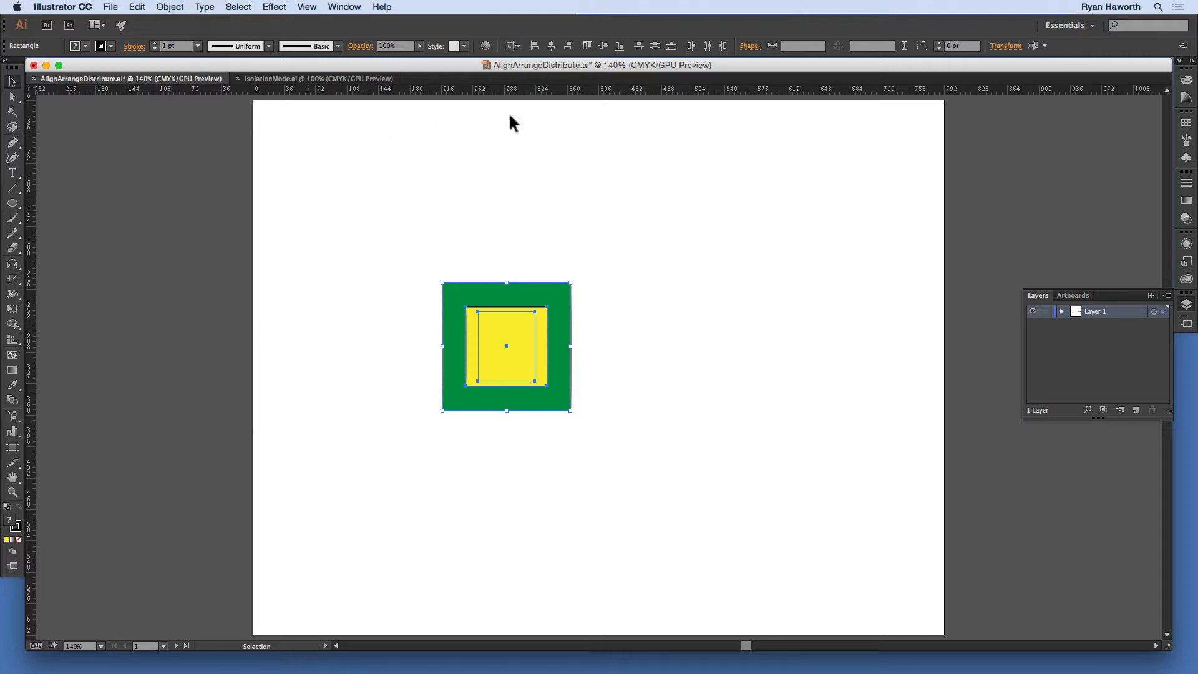
left_click(517, 45)
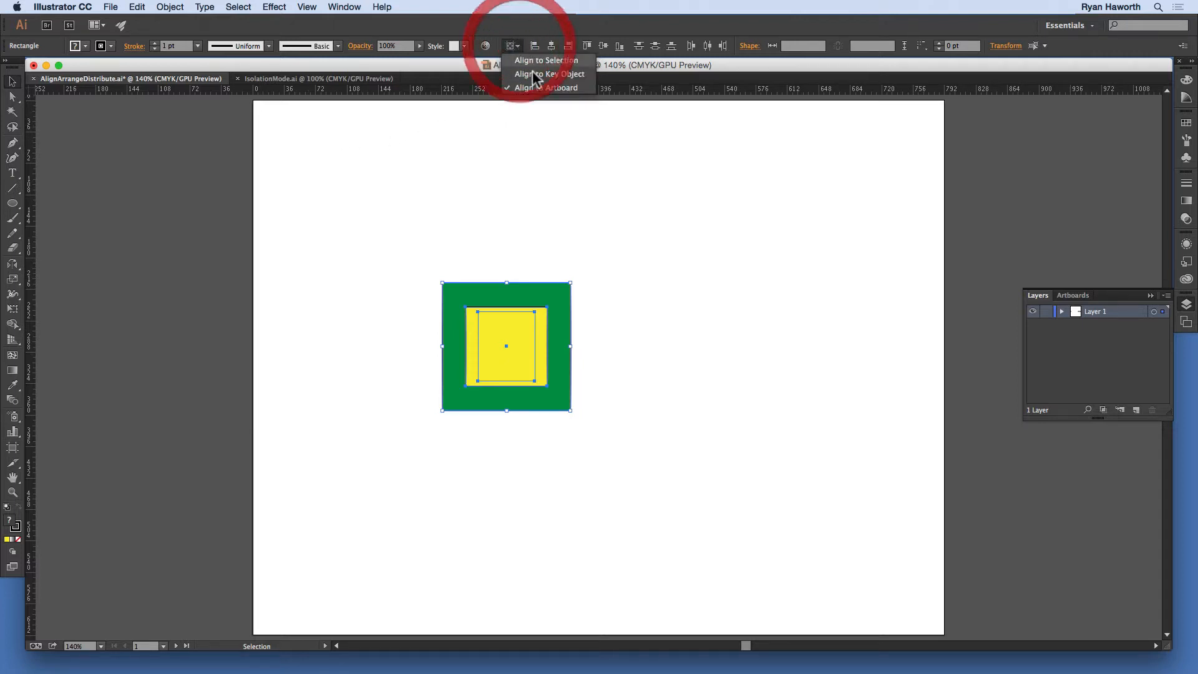
left_click(529, 60)
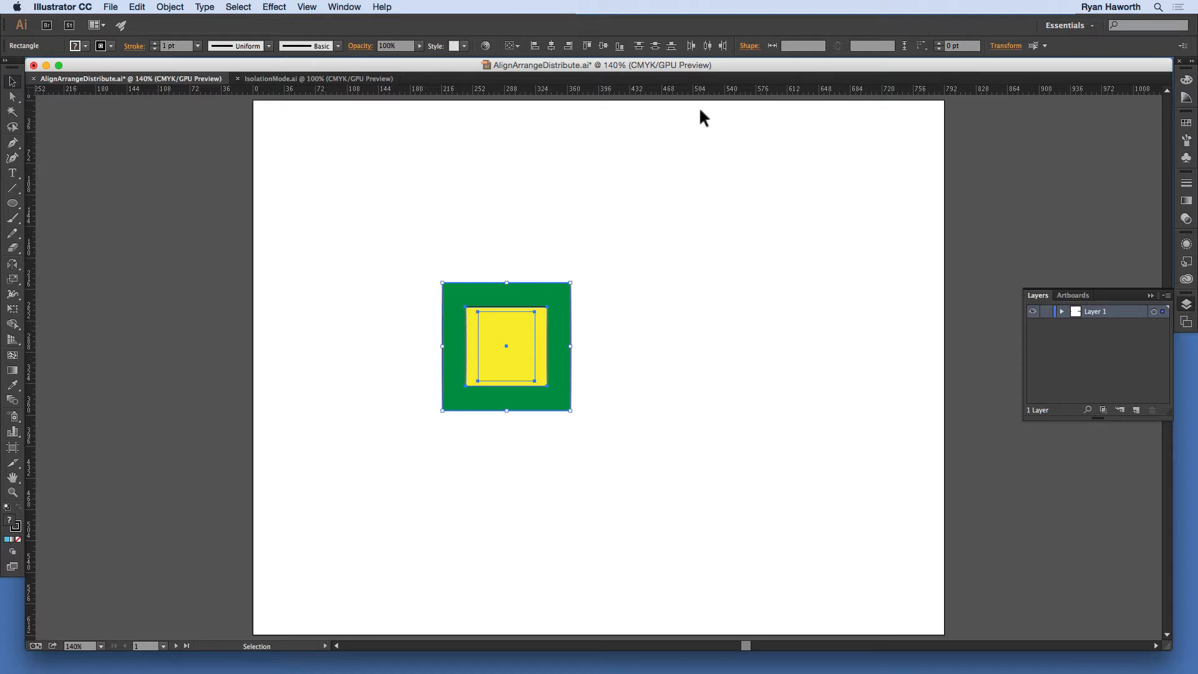
Step: Undo the alignments and earlier edits back to the original layout of twelve separate squares
key("super+z")
key("super+z")
key("super+z")
key("super+z")
key("super+z")
key("super+z")
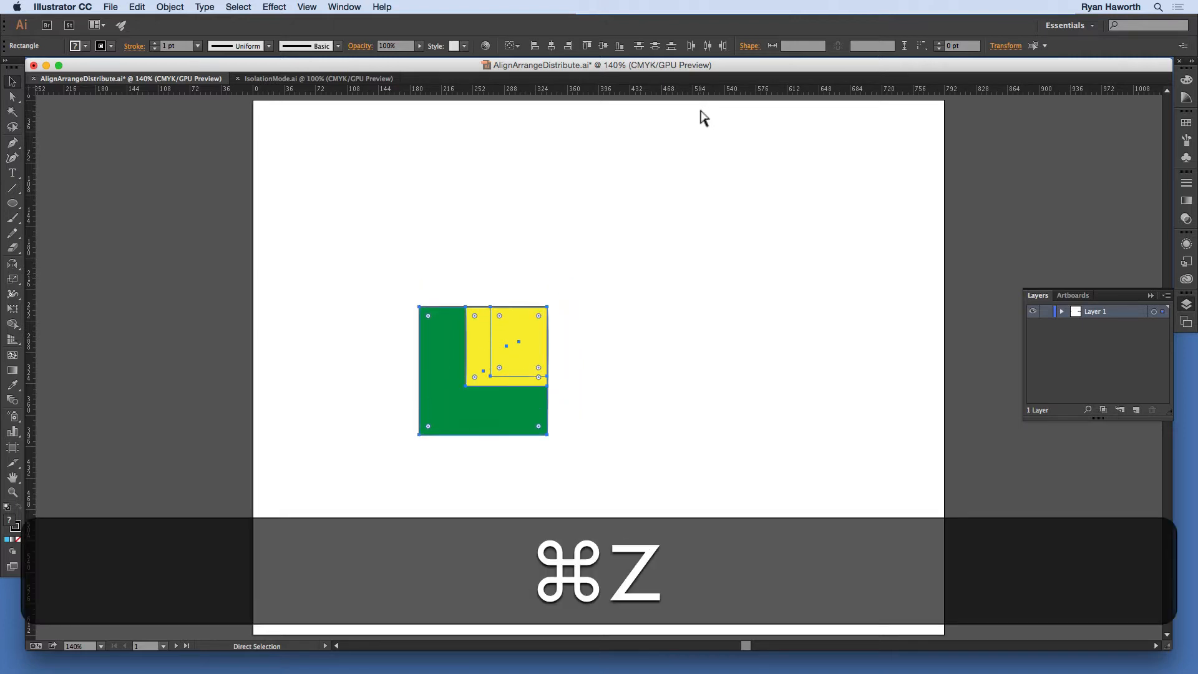
key("super+z")
key("super+z")
key("super+z")
key("super+z")
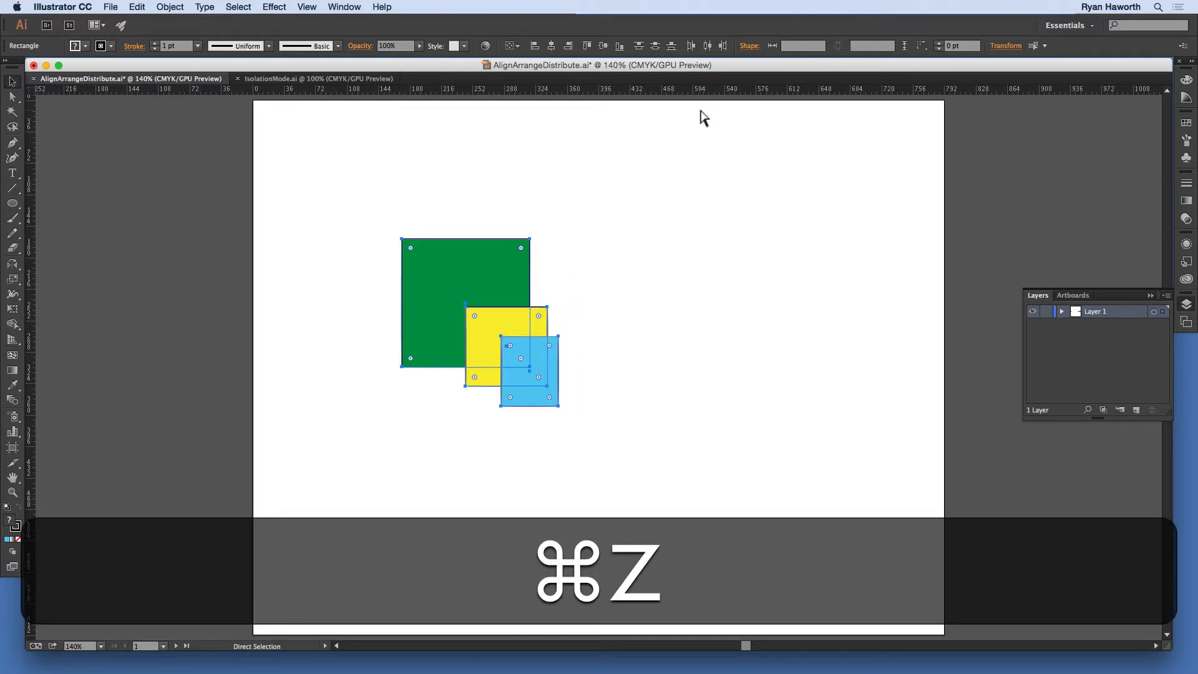
key("super+z")
key("super+z")
key("super+z")
key("super+z")
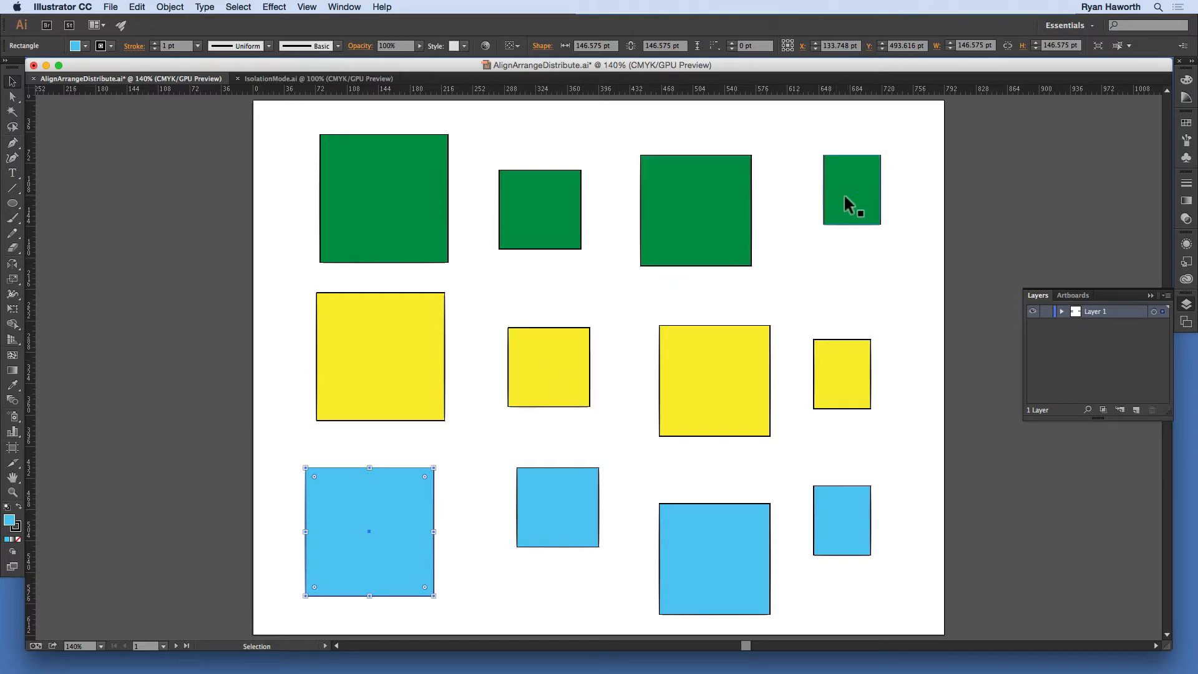
Step: Copy the third green square in the top row and paste it into the middle of the view
left_click(680, 231)
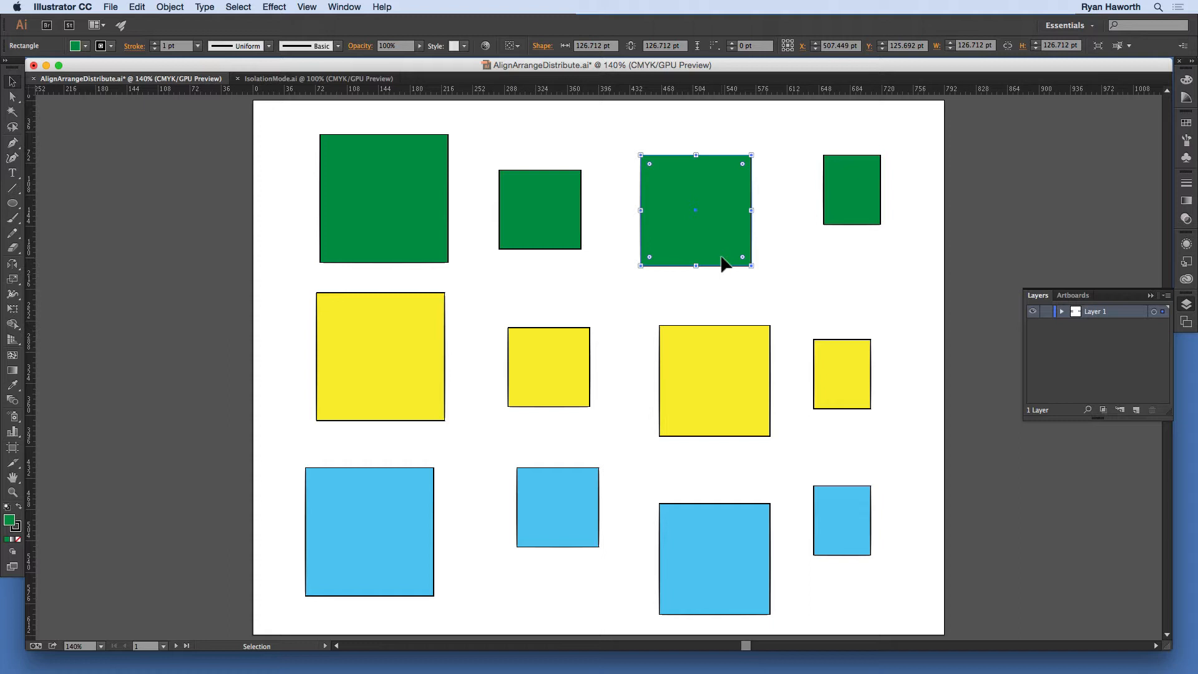
key("super")
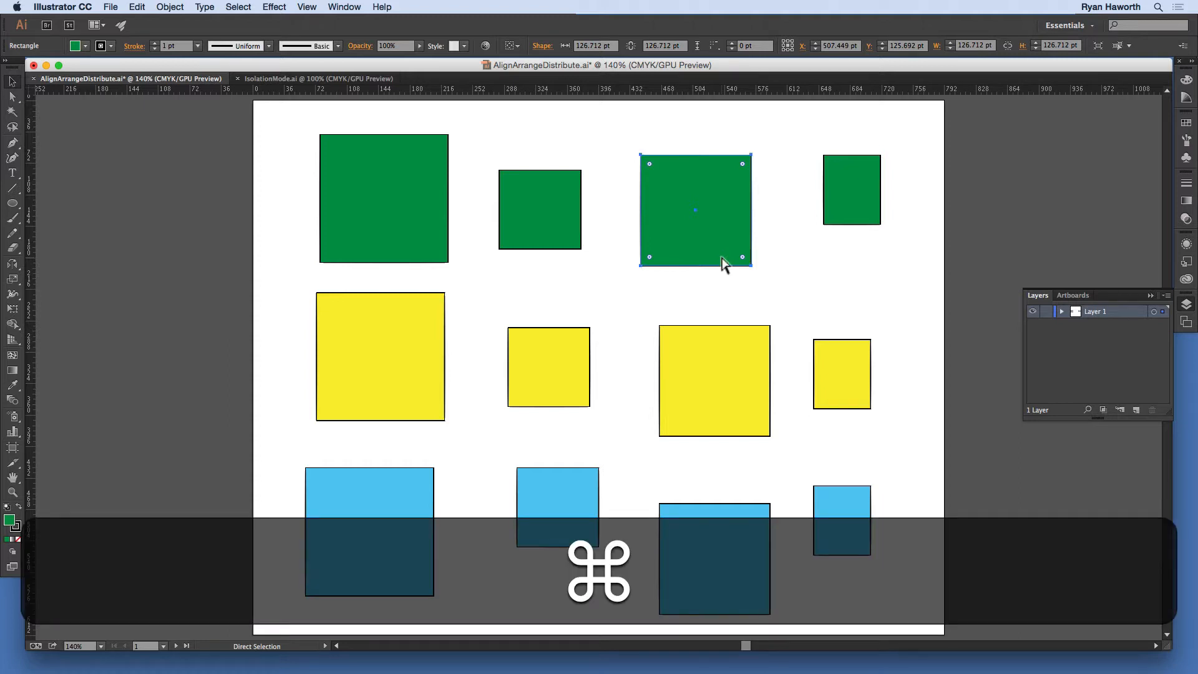
key("super+c")
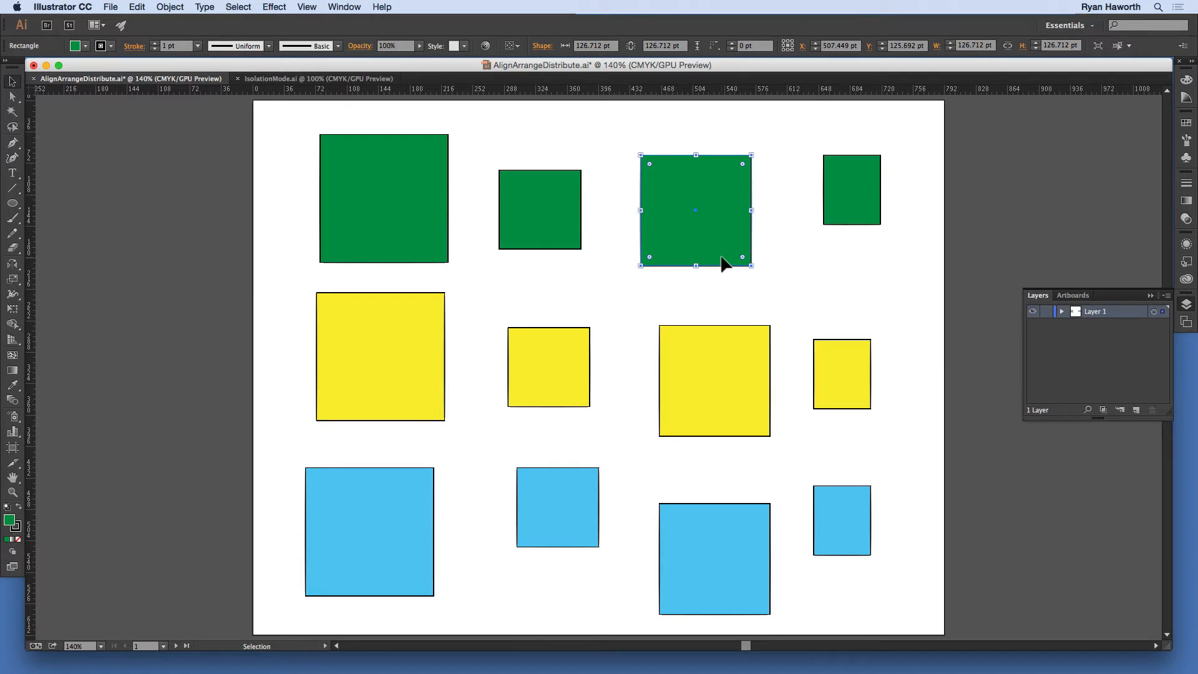
key("super")
key("super+v")
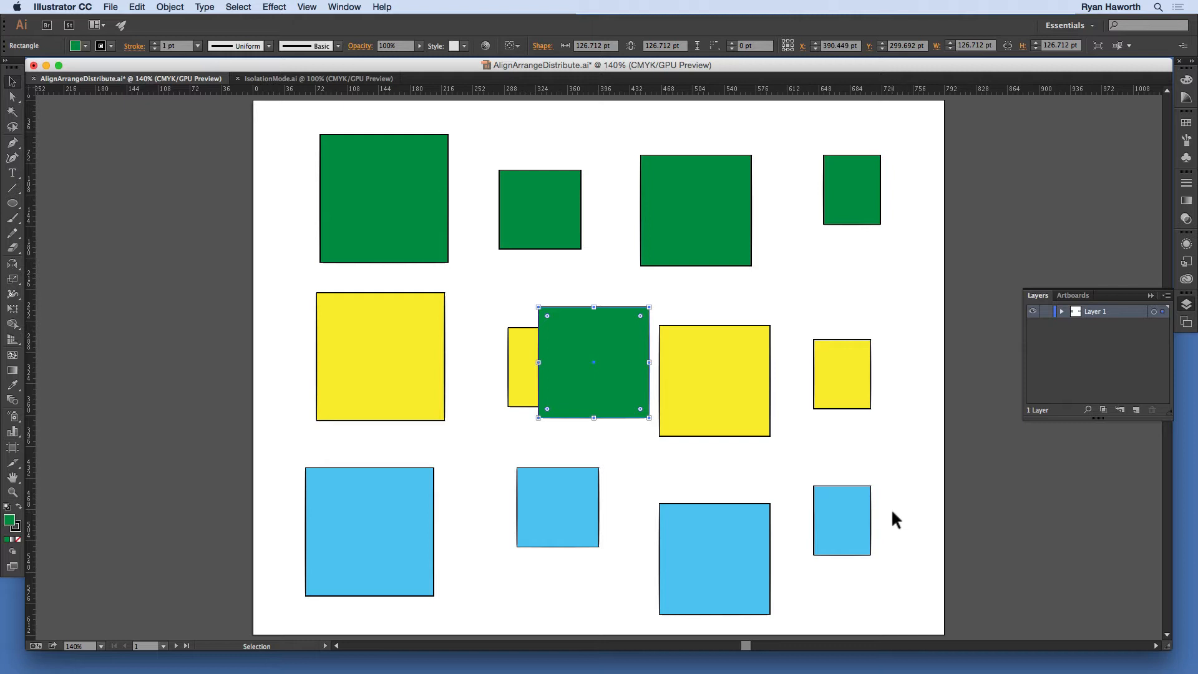
Step: Paste another copy of the green square onto the empty canvas outside the artboard and delete it
key("space")
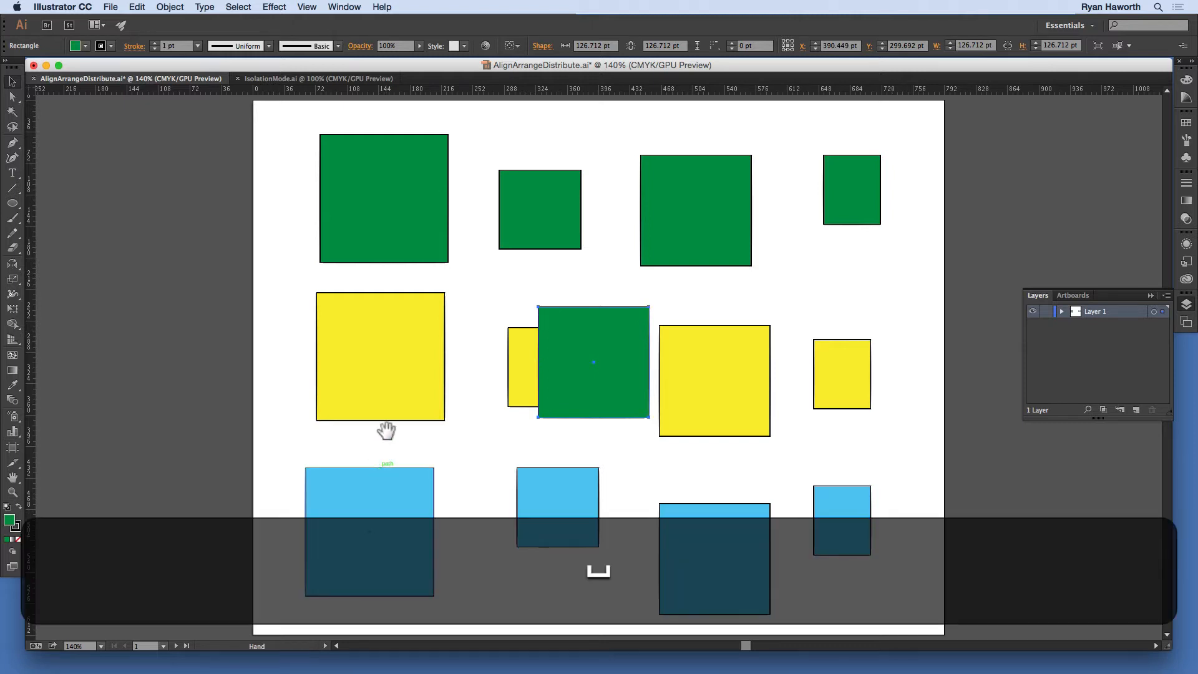
left_click_drag(387, 429, 1083, 460)
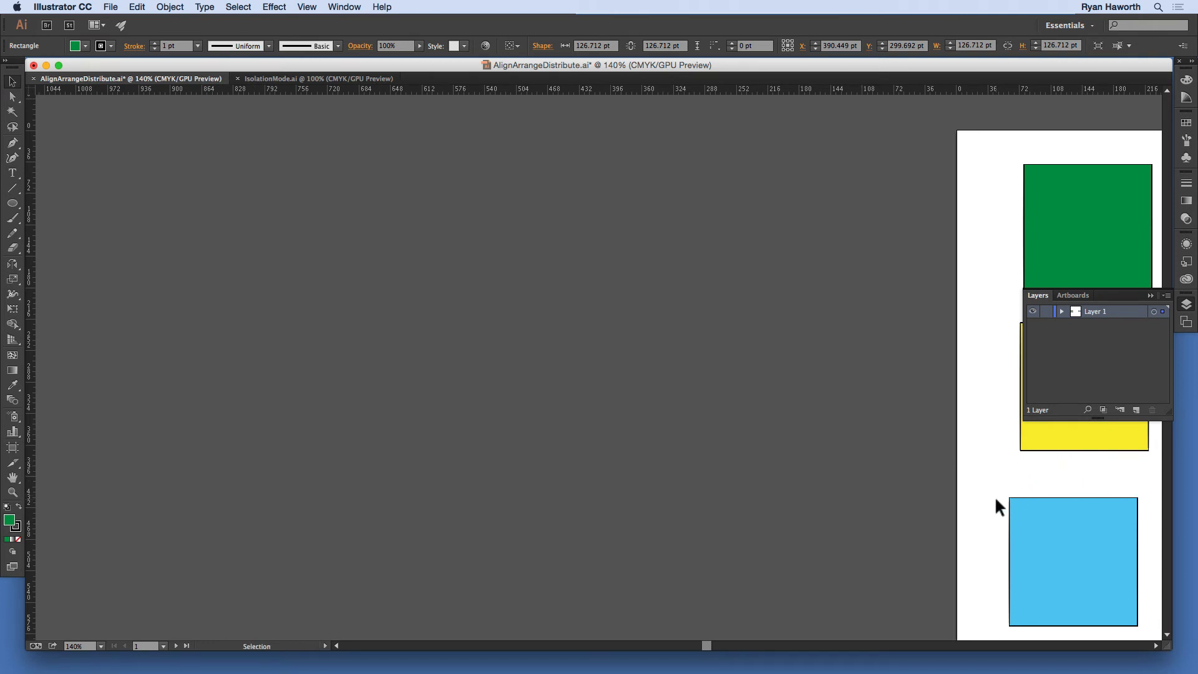
key("super+v")
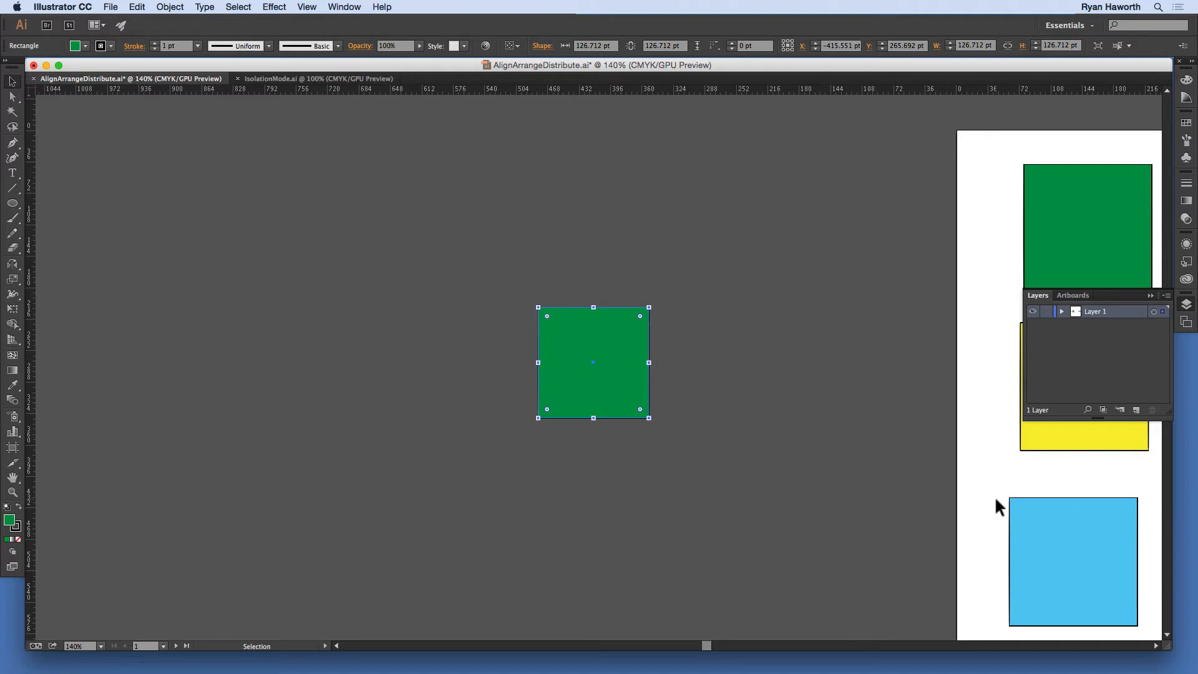
key("BackSpace")
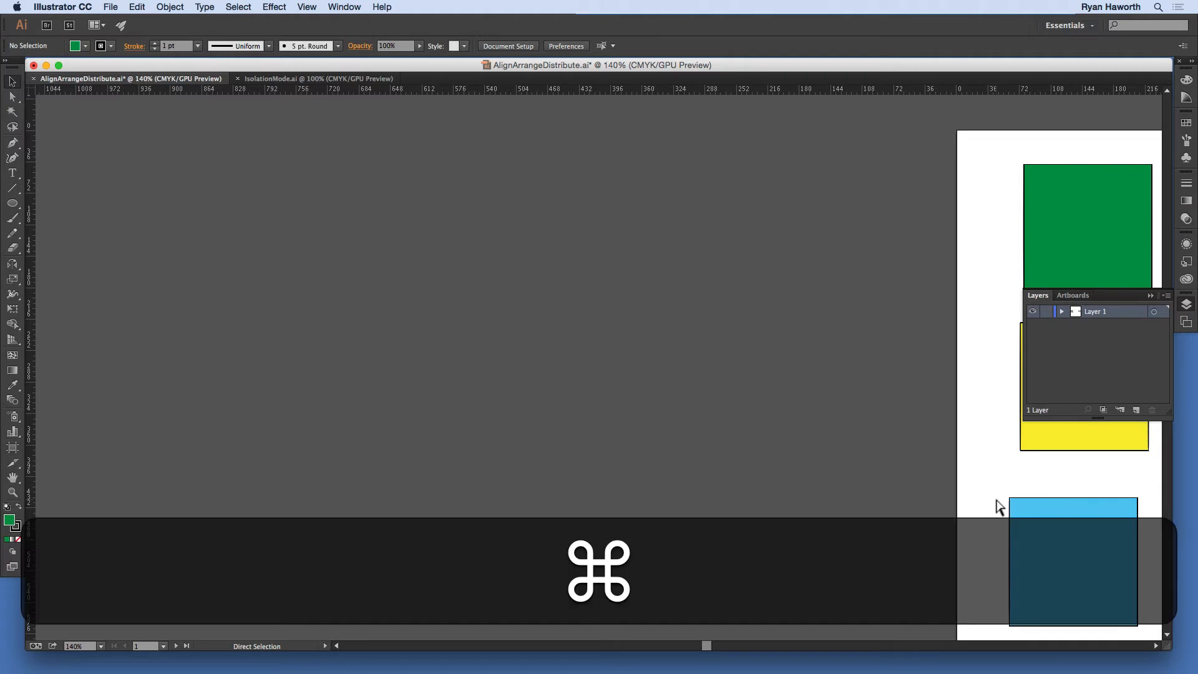
Step: Fit the artboard in the window and delete the pasted green square overlapping the yellow row
key("super+0")
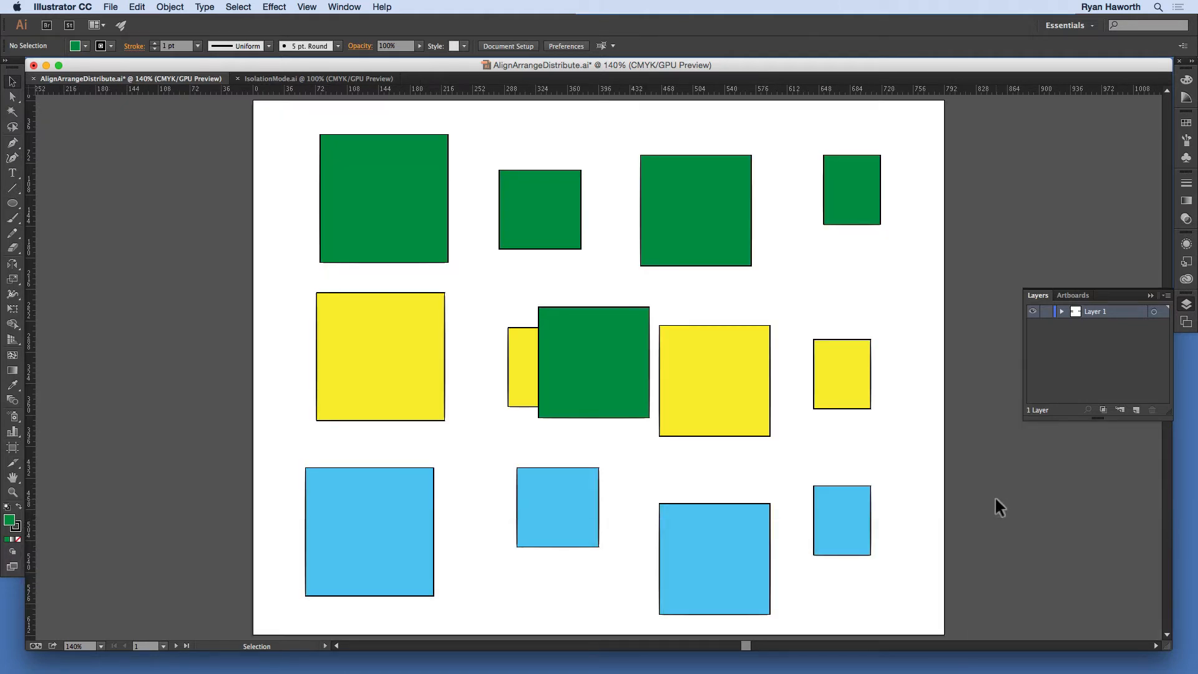
left_click(555, 340)
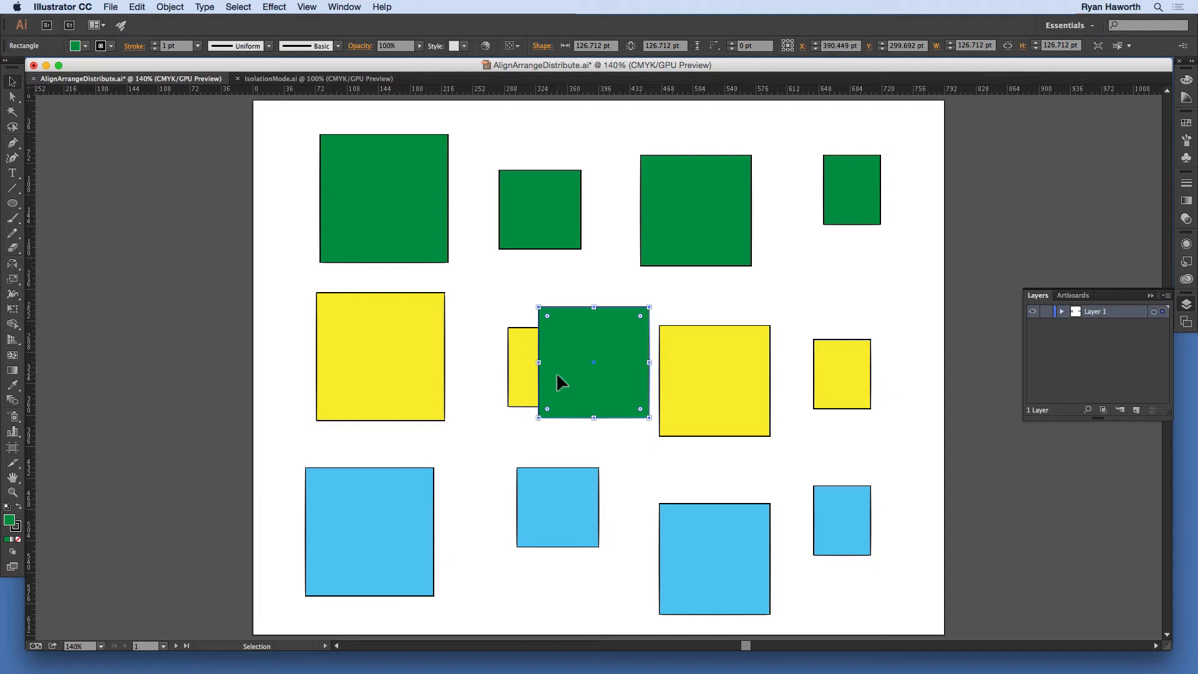
key("BackSpace")
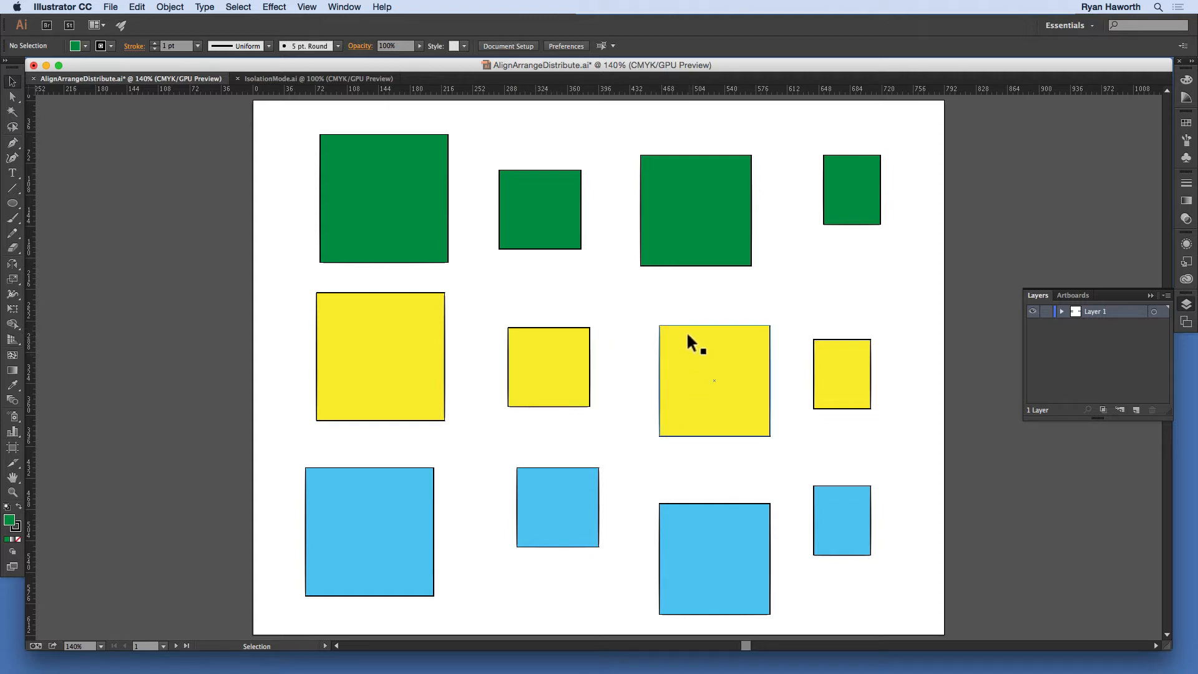
Step: Move three yellow squares and the third blue square into an overlapping cluster around the second yellow square
left_click_drag(695, 361, 580, 342)
left_click_drag(836, 396, 643, 383)
left_click_drag(673, 518, 570, 419)
left_click_drag(429, 383, 551, 412)
left_click(712, 387)
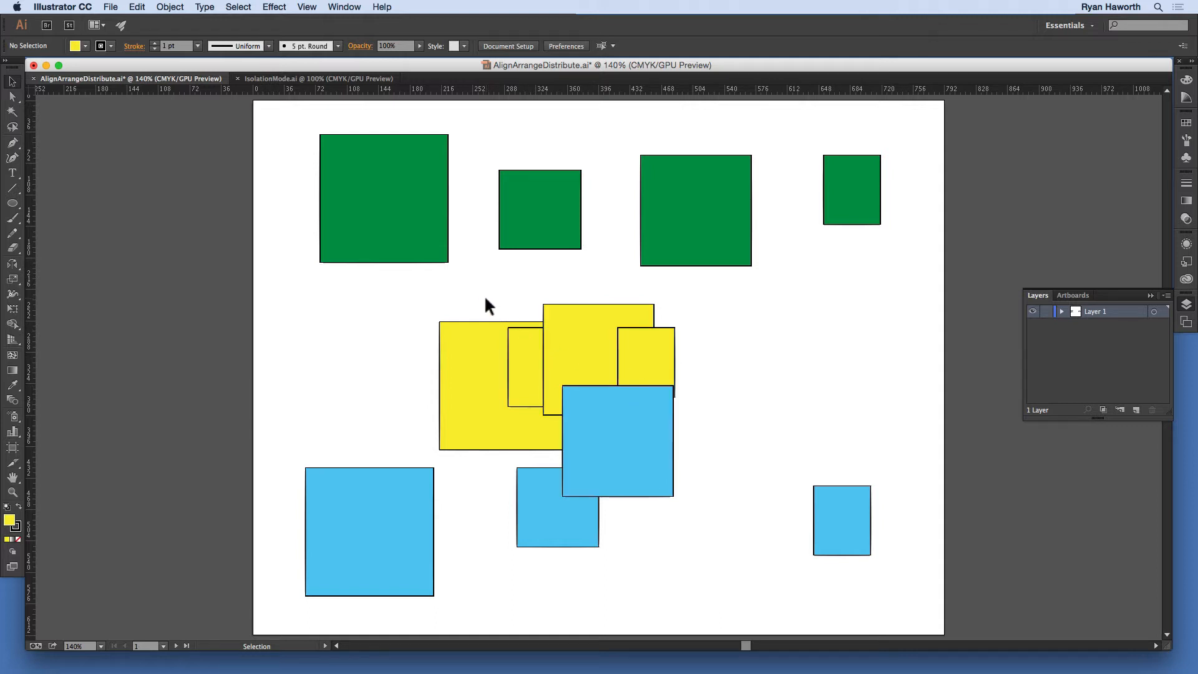
Step: Select the overlapping yellow and blue cluster and move it up over the second and third green squares
left_click_drag(480, 291, 676, 435)
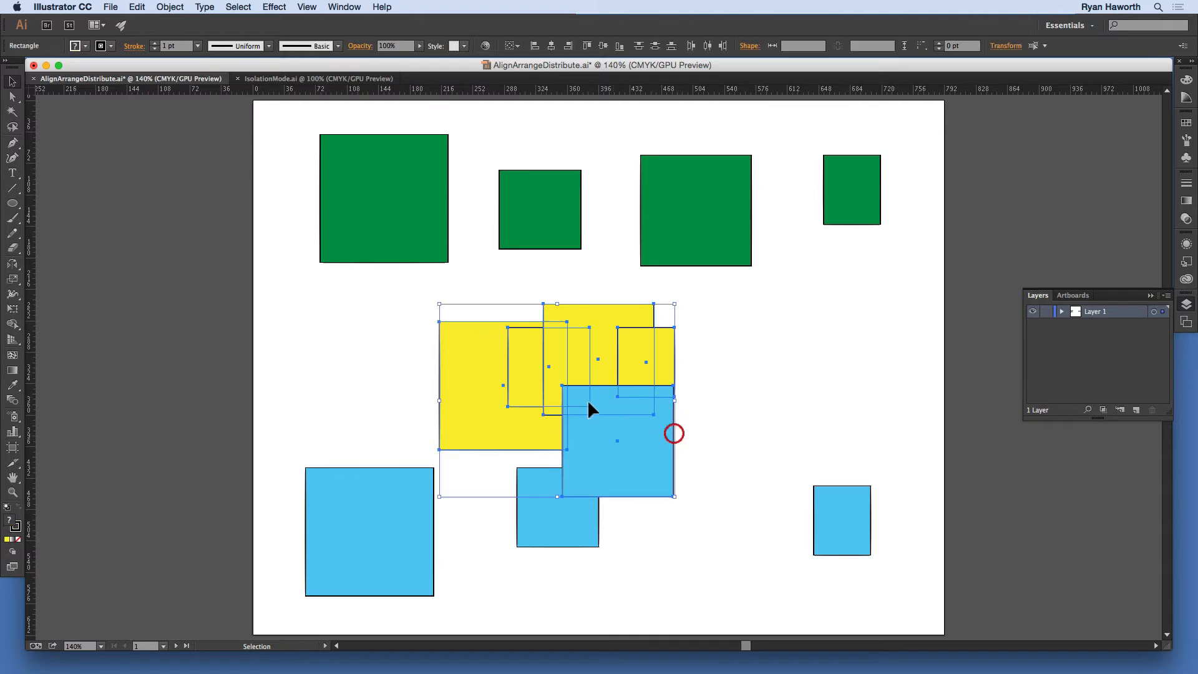
left_click_drag(578, 424, 696, 308)
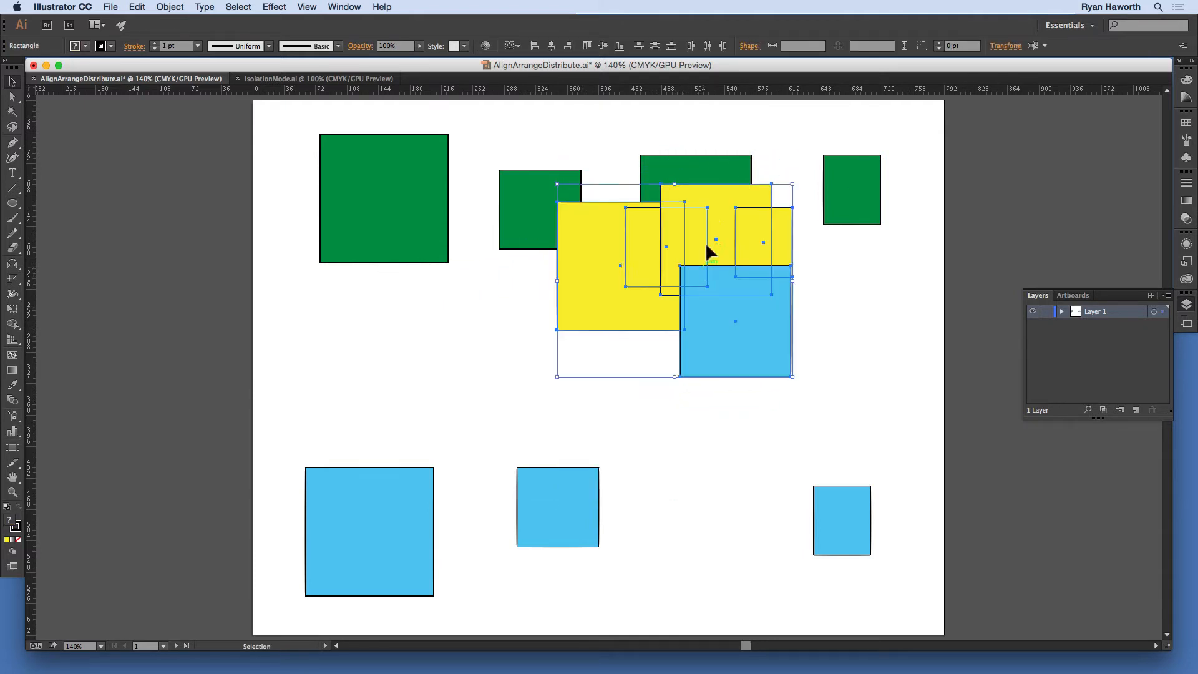
left_click(697, 132)
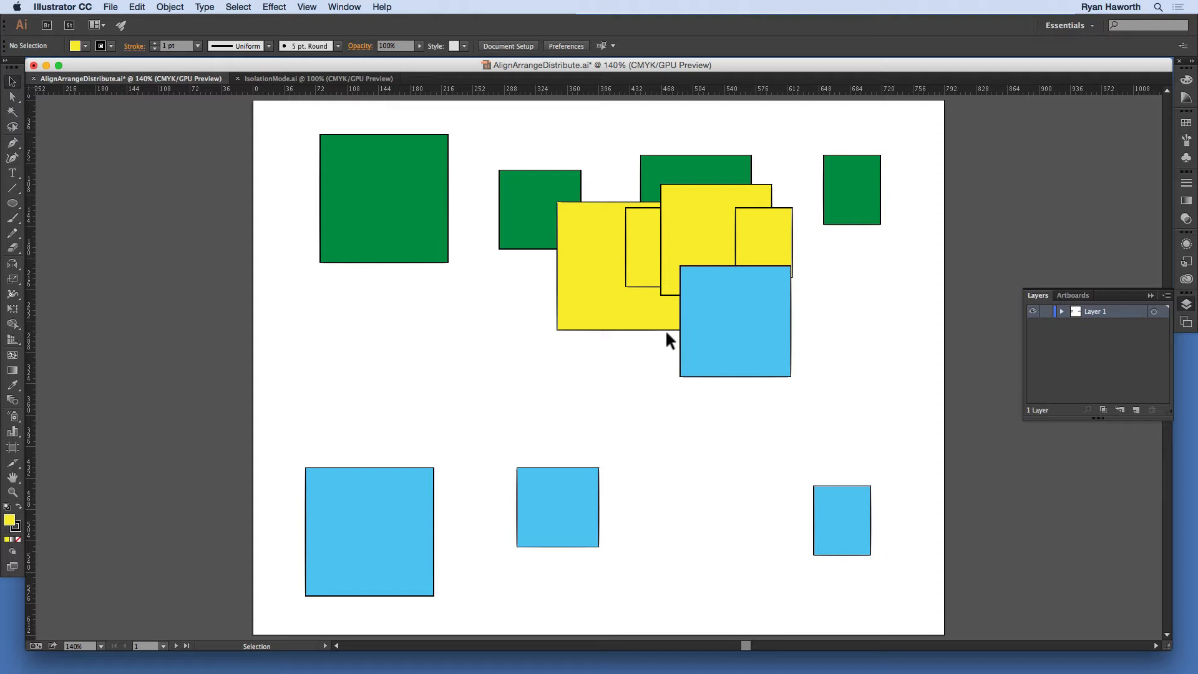
Step: Paste the copied green square in front at its original position, nudge it off the original, and undo the nudge
key("super")
key("super+f")
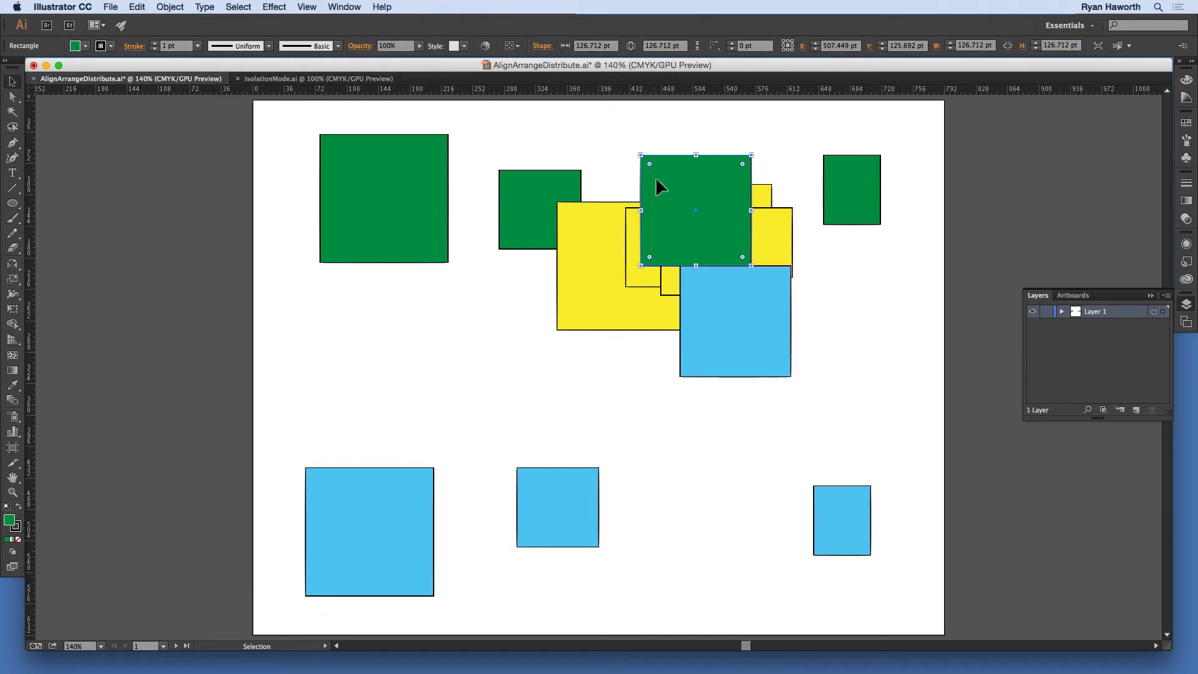
left_click_drag(654, 173, 665, 171)
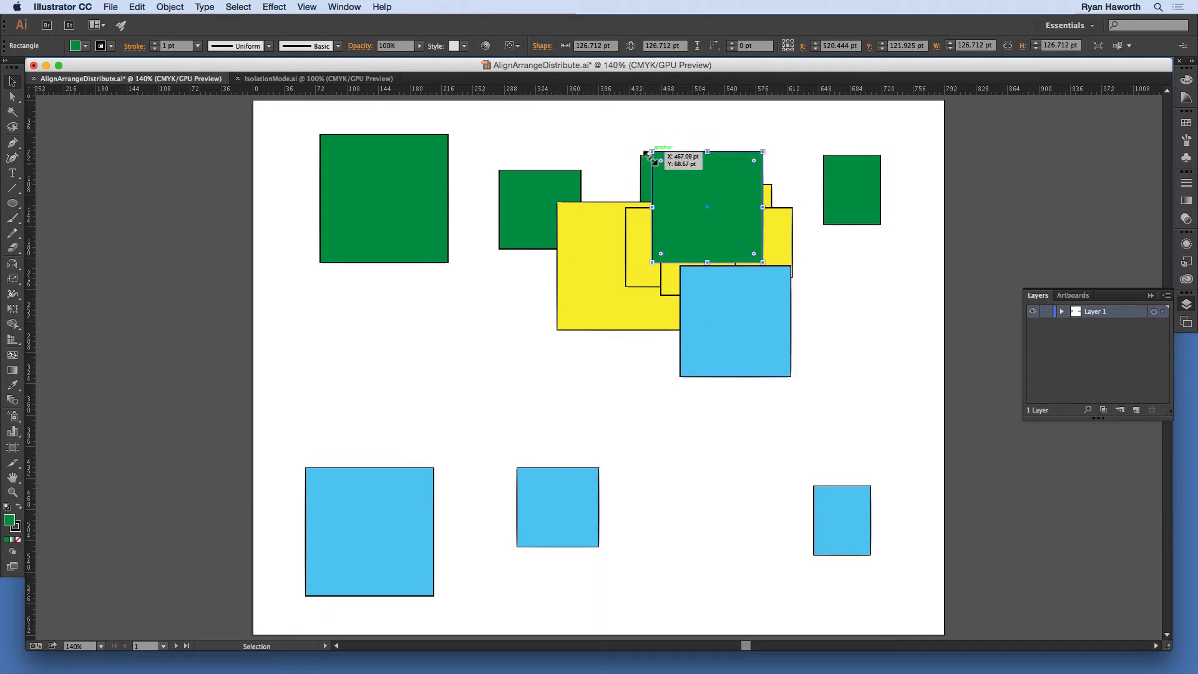
key("cmd+z")
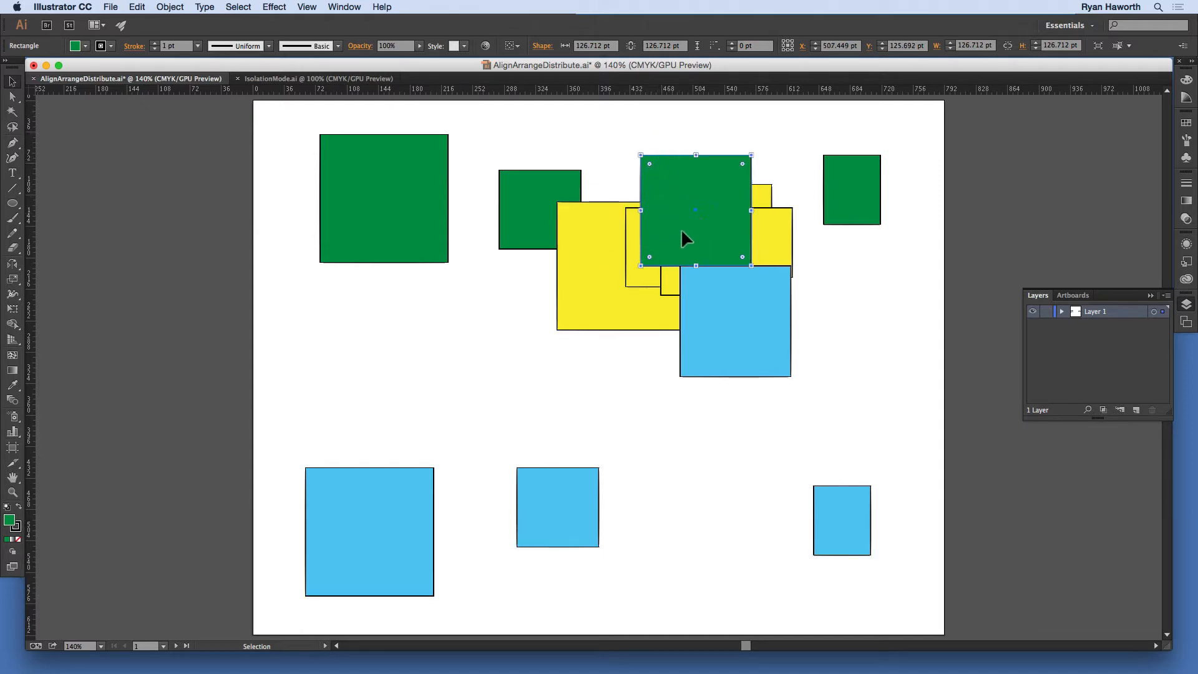
Step: Move the cluster's blue square up to overlap the green copy, and delete both the copy and the original third green square
left_click_drag(716, 303, 714, 278)
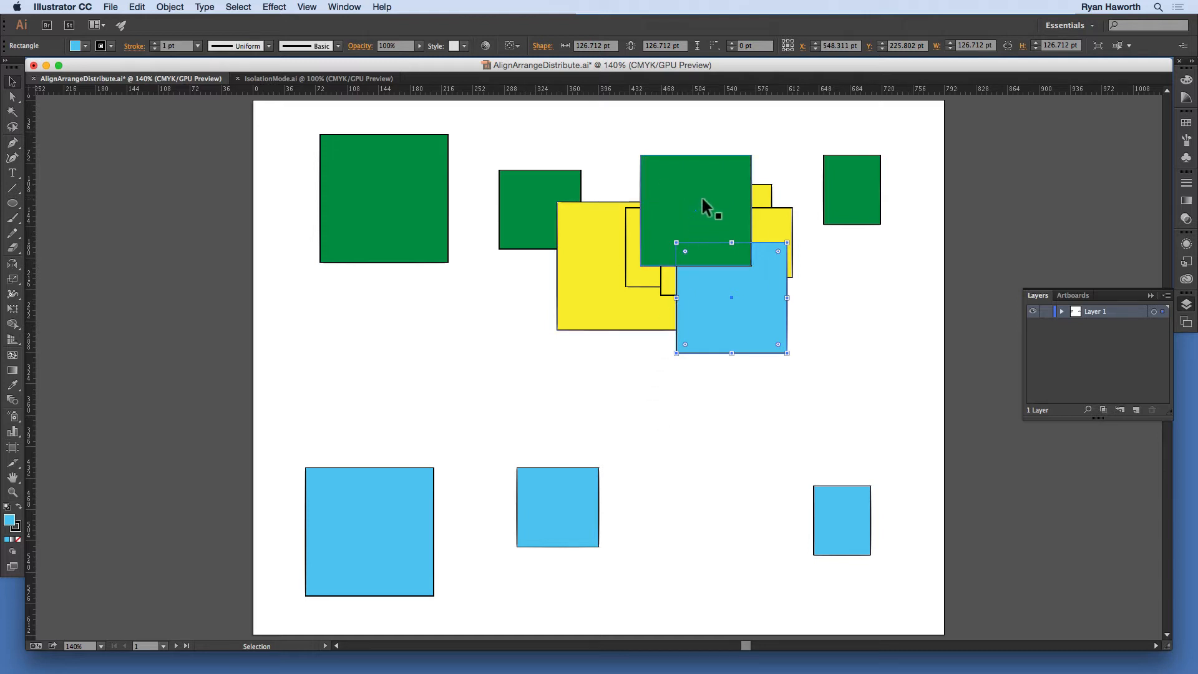
left_click(701, 196)
key("BackSpace")
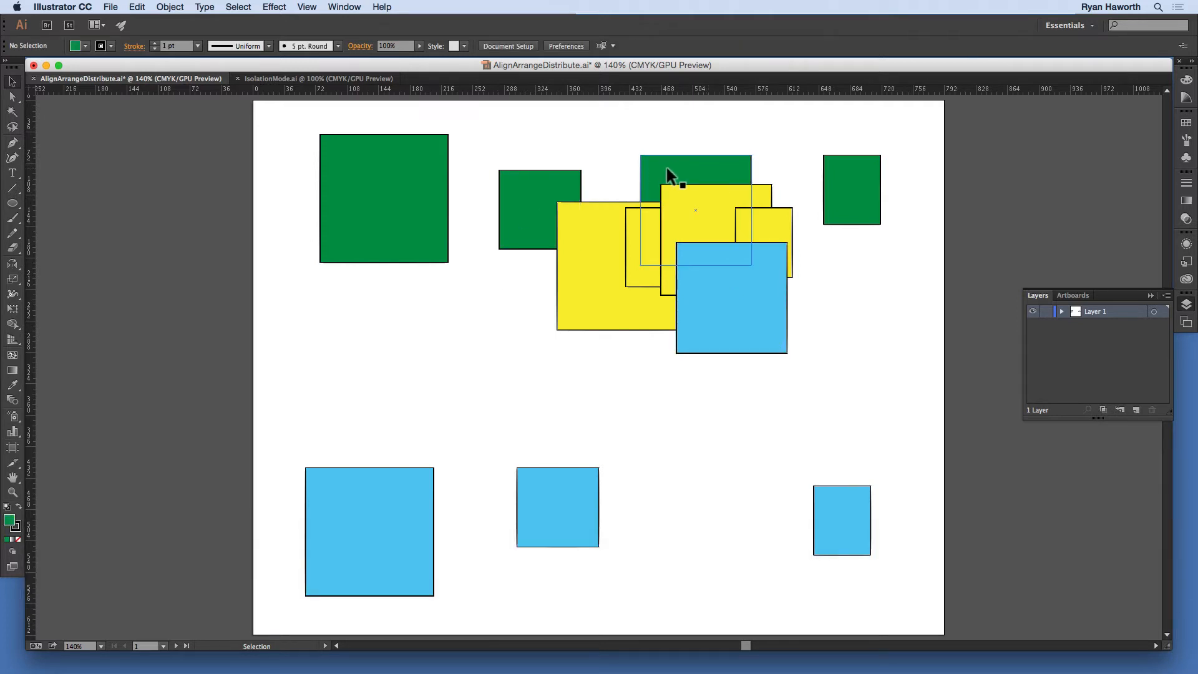
left_click(668, 170)
key("BackSpace")
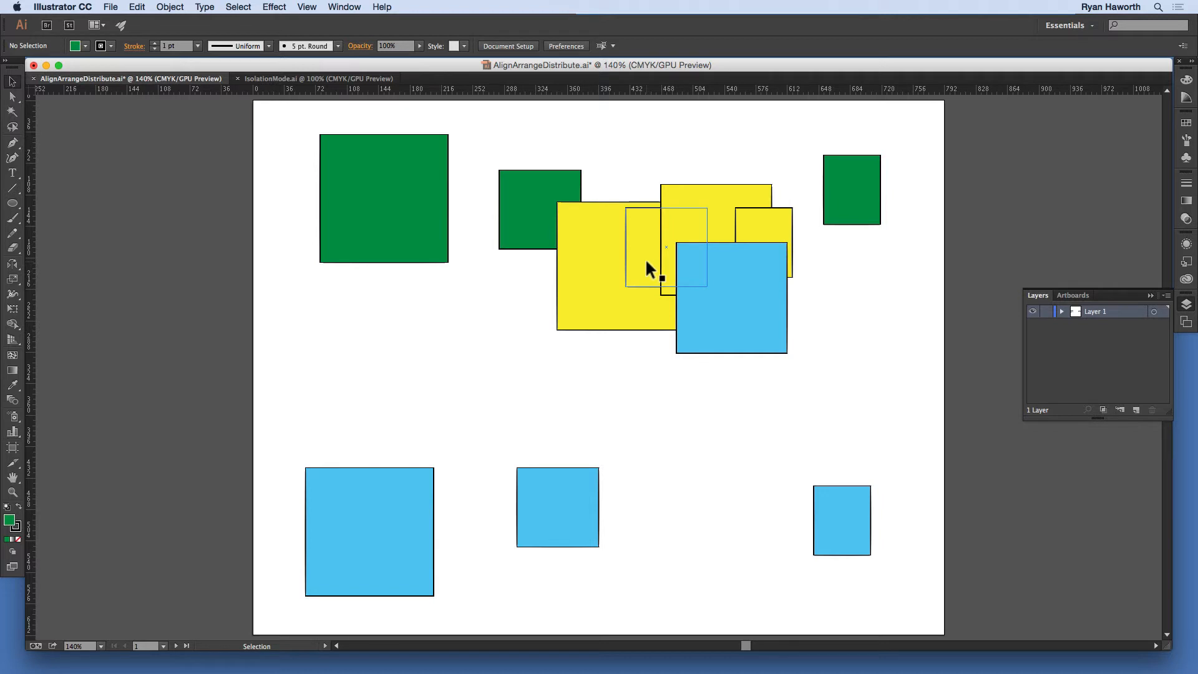
Step: Paste the copied green square in back at its original position, behind the yellow and blue cluster, and deselect it
key("super")
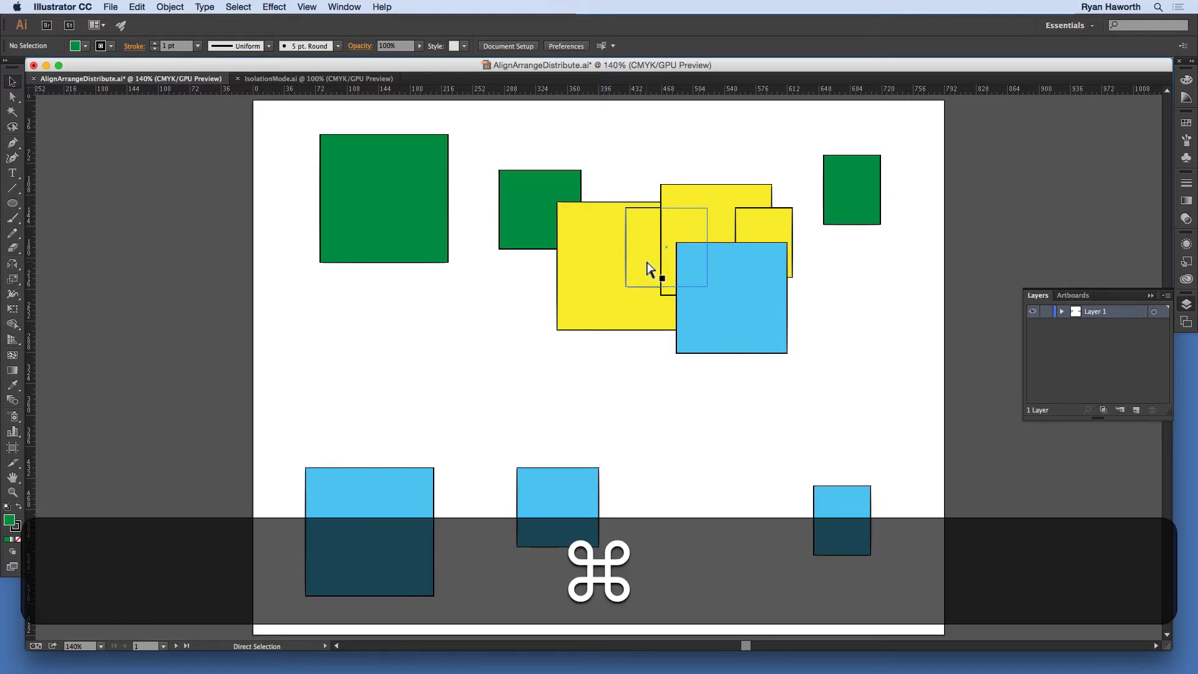
key("super+b")
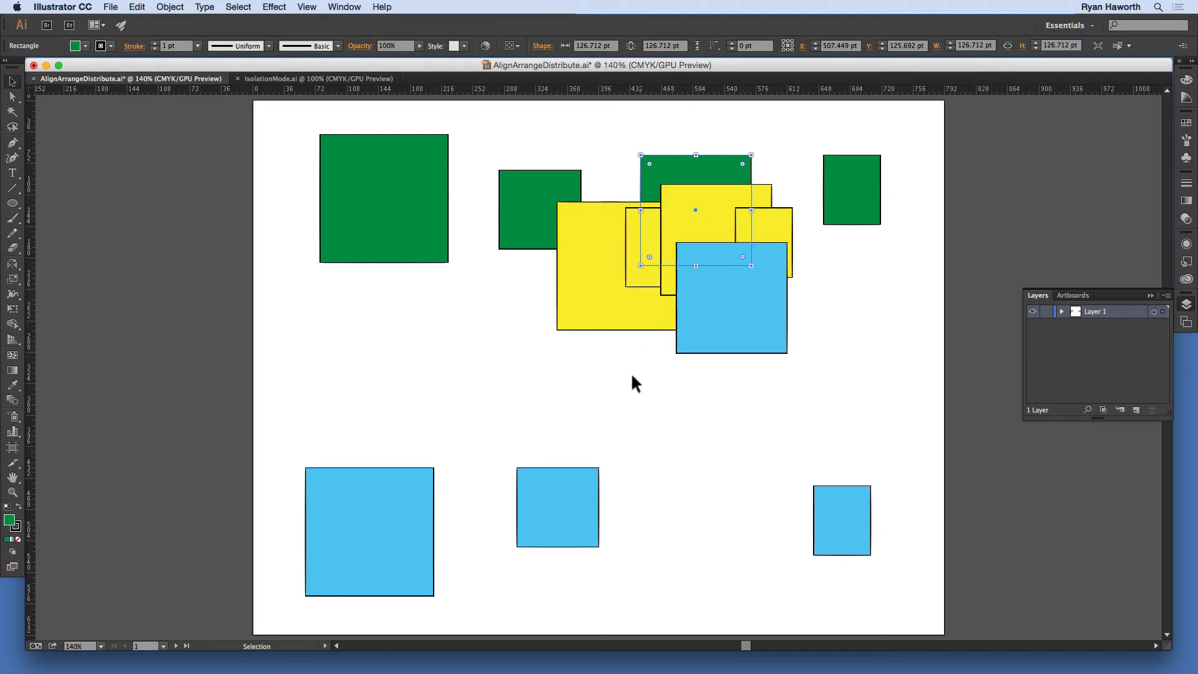
left_click(674, 138)
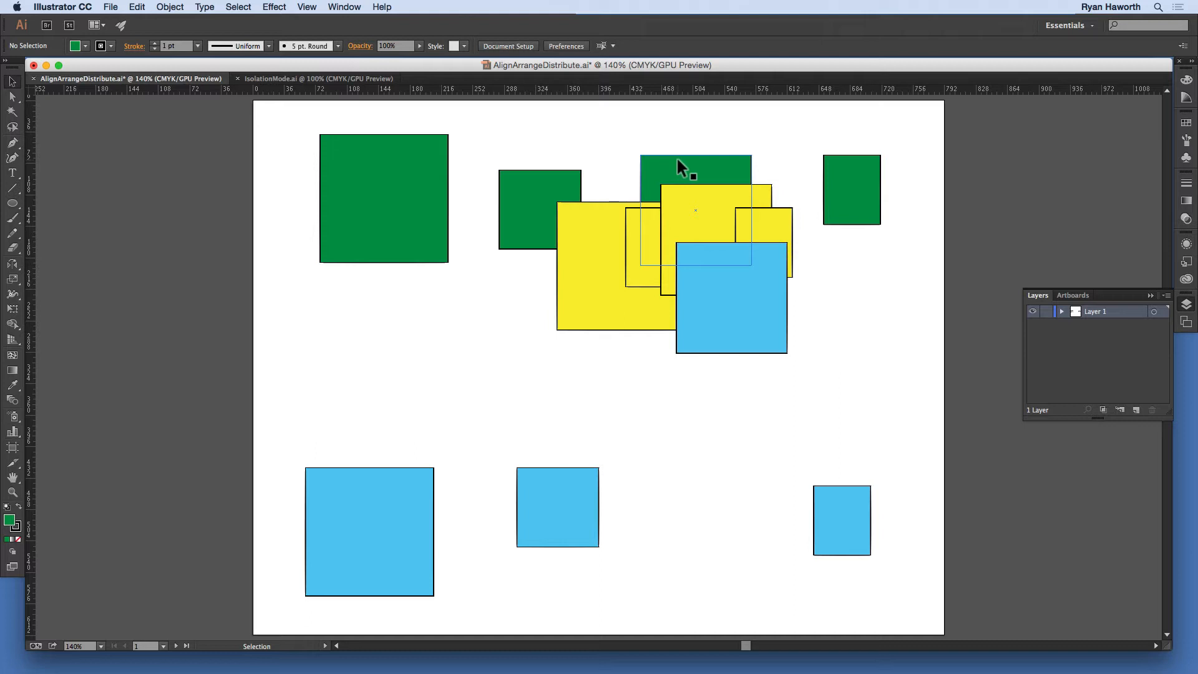
Step: Create a new Letter-size landscape CMYK document with 6 artboards
key("super")
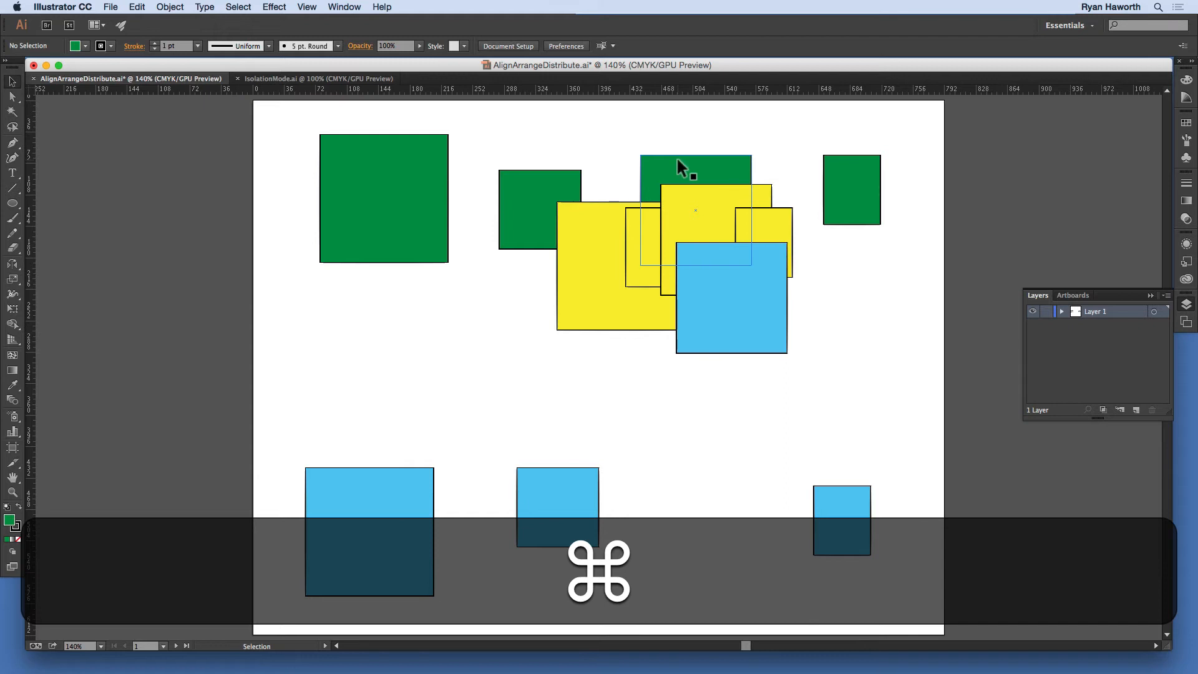
key("super")
key("super+n")
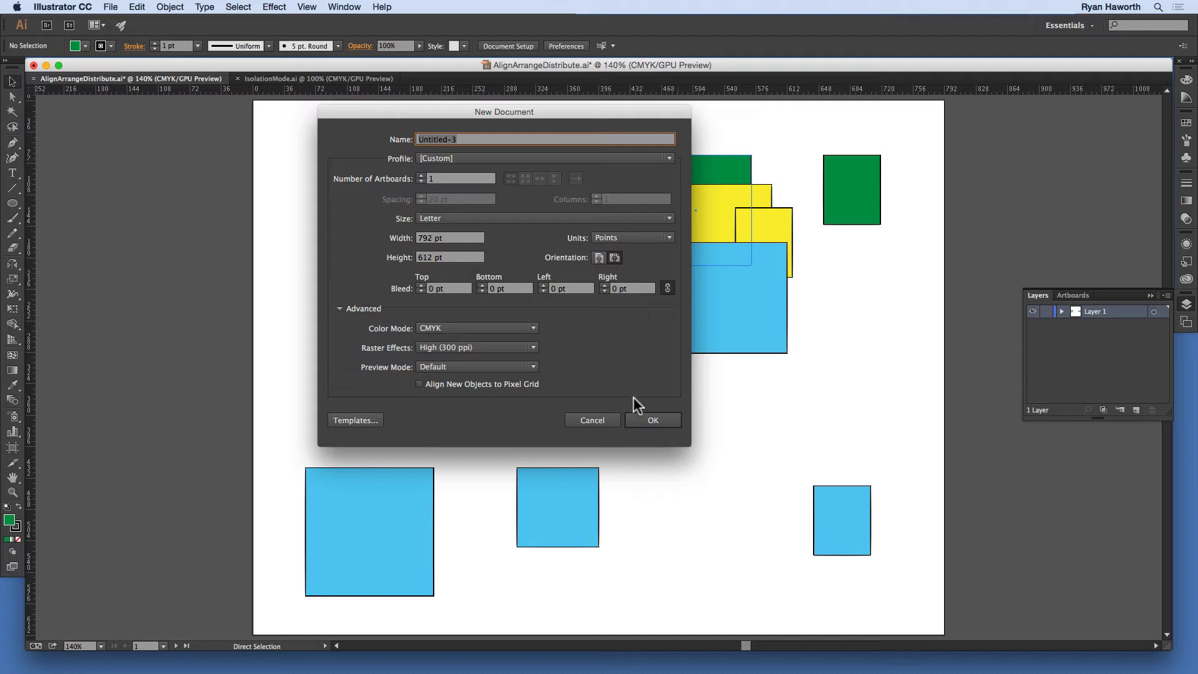
left_click(421, 175)
left_click(422, 175)
left_click(422, 176)
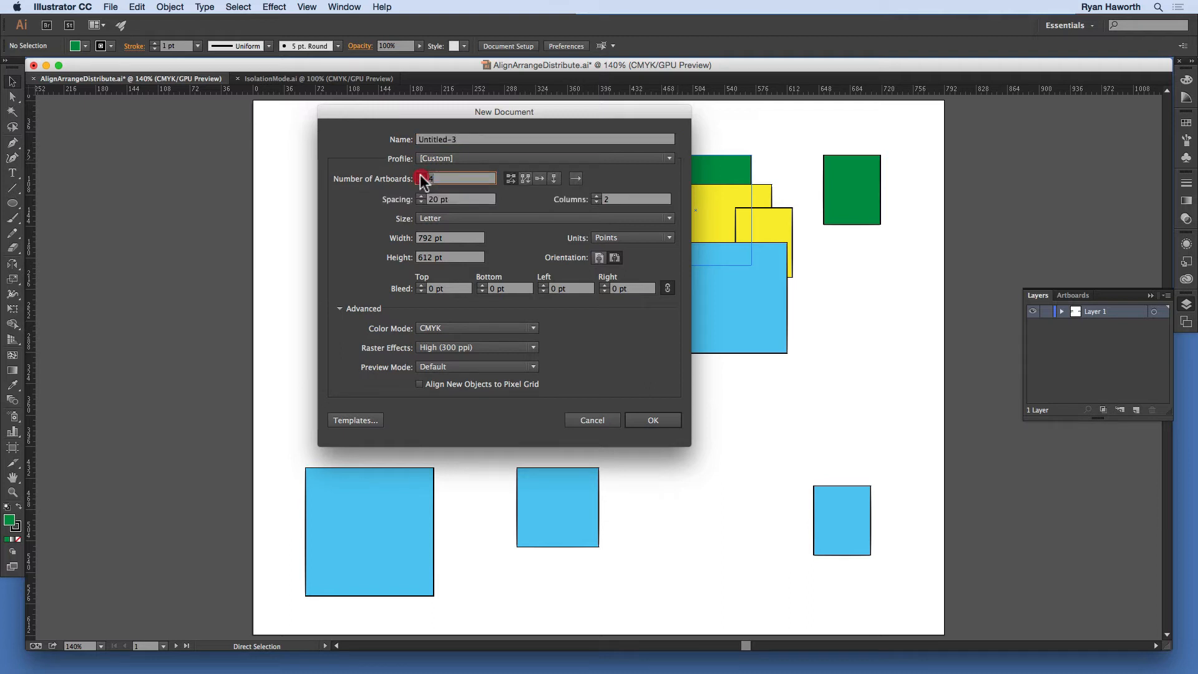
left_click(422, 176)
left_click(422, 176)
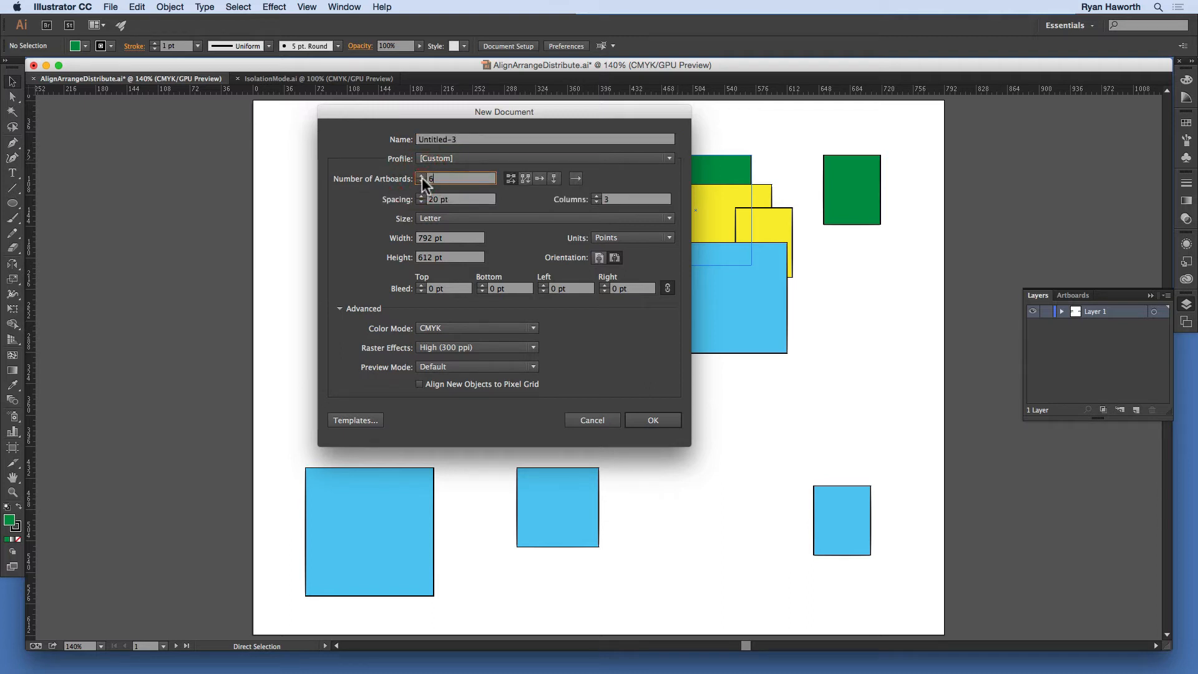
left_click(662, 425)
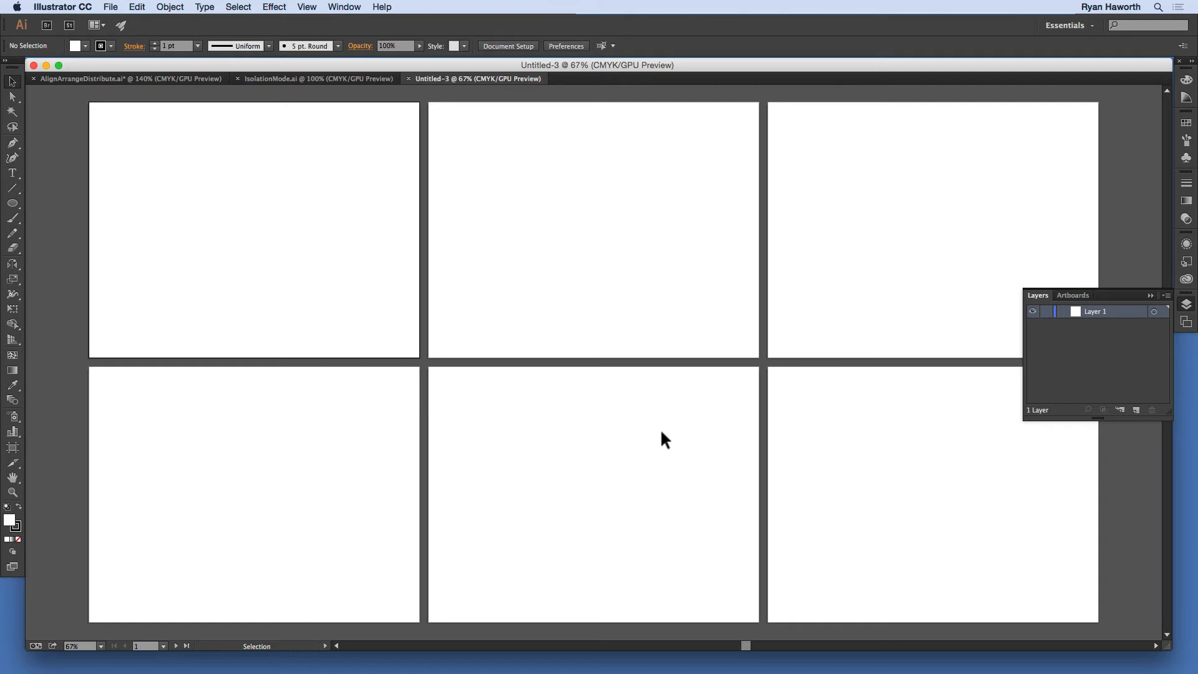
Step: Paste the copied green square into the new document with the regular Paste command and delete it, twice
key("super+v")
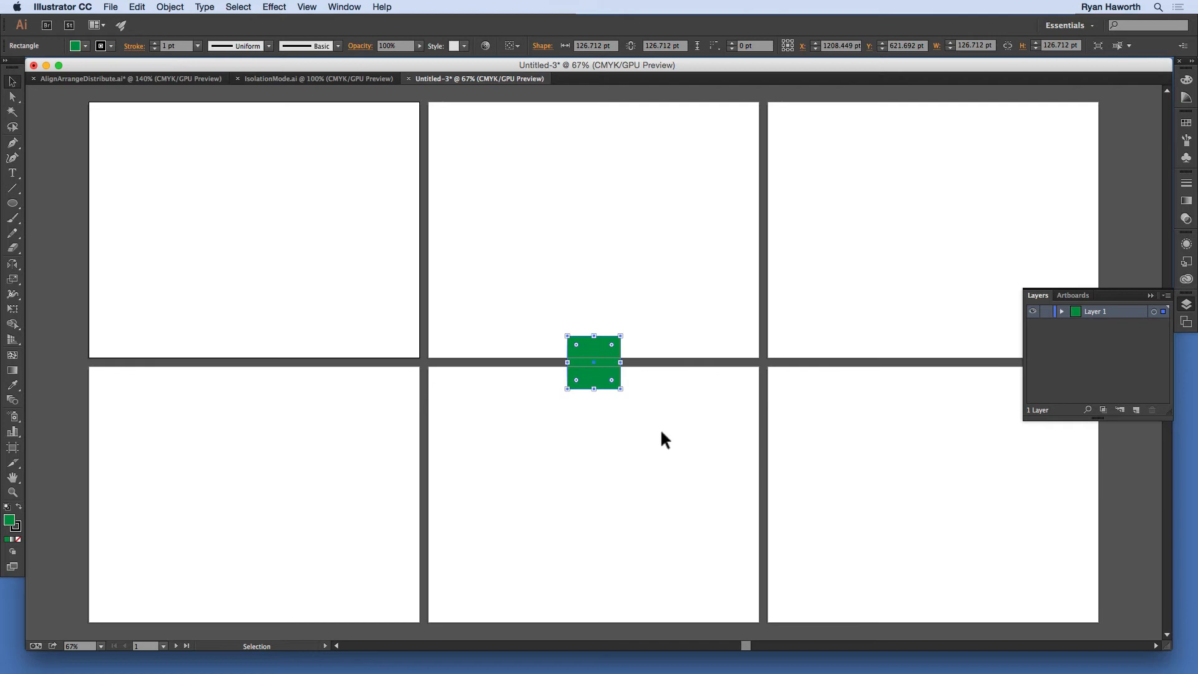
key("BackSpace")
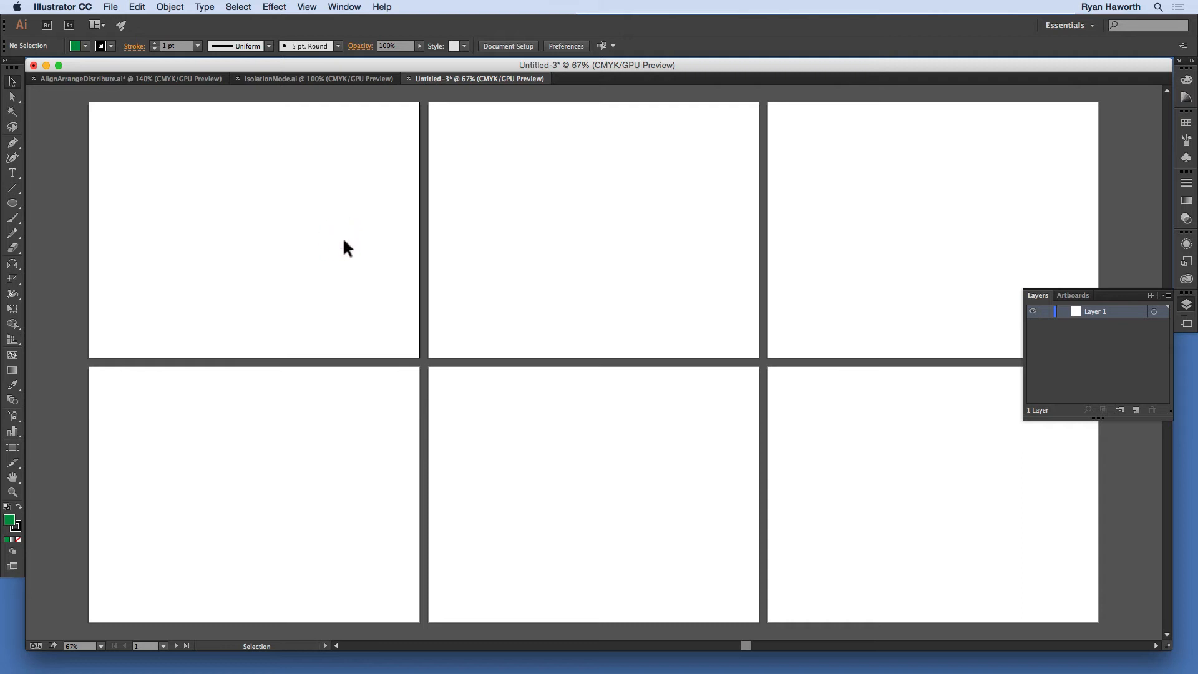
key("super")
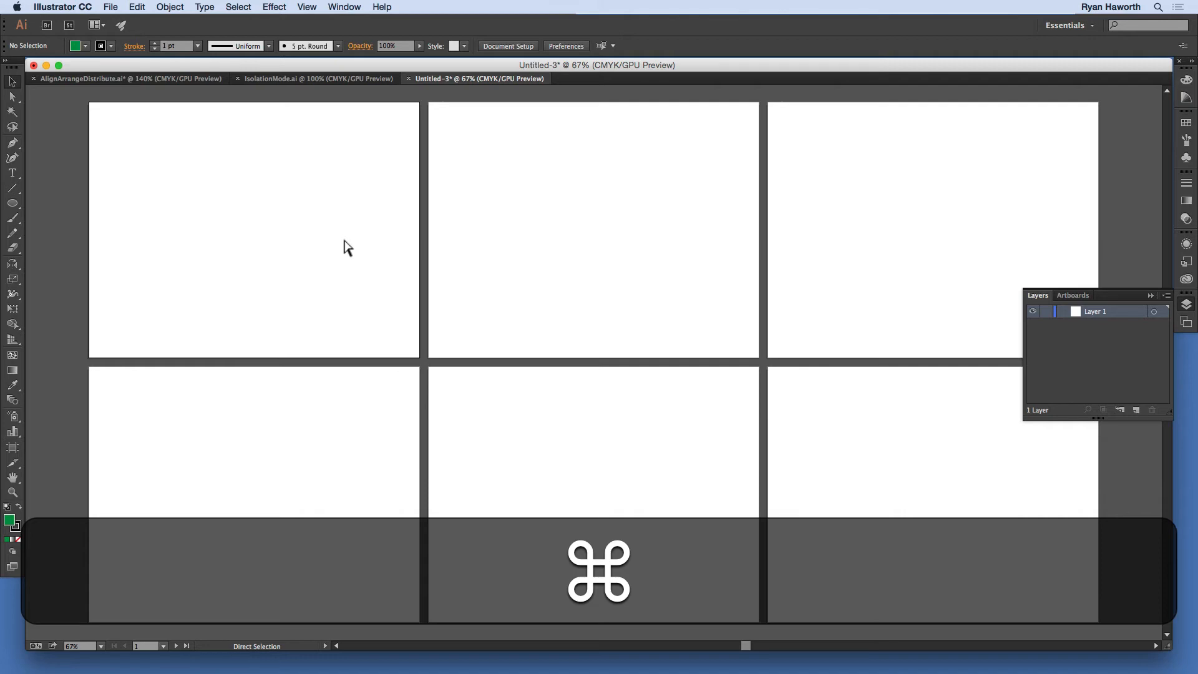
key("super+v")
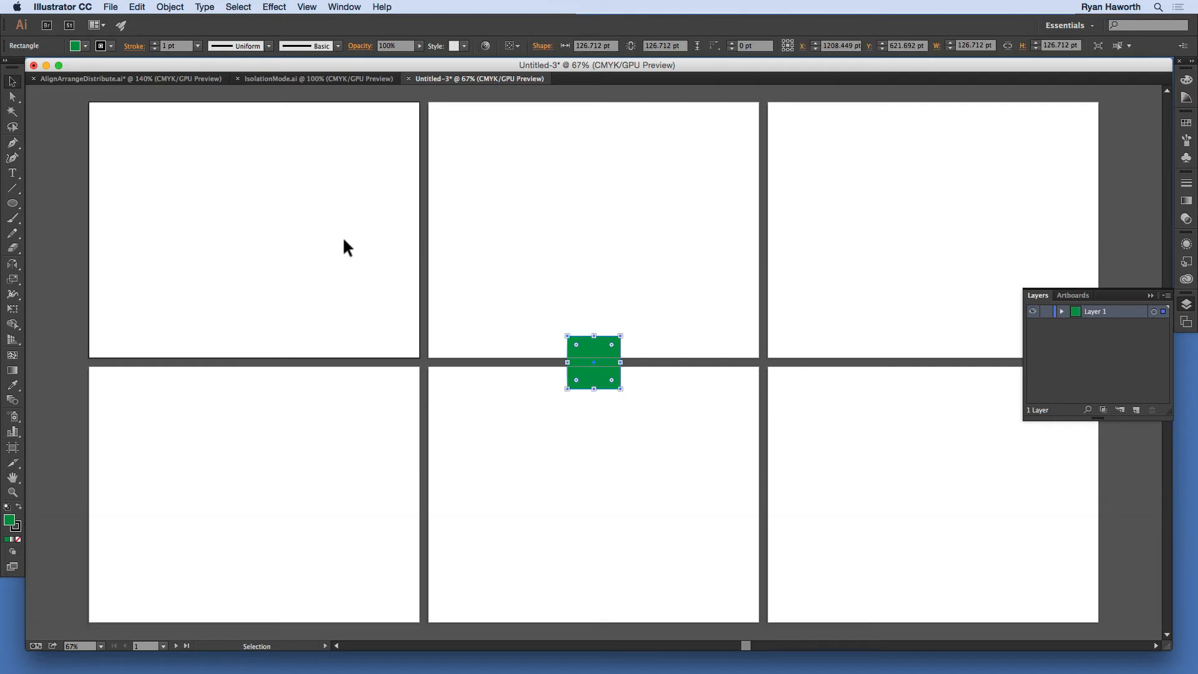
key("BackSpace")
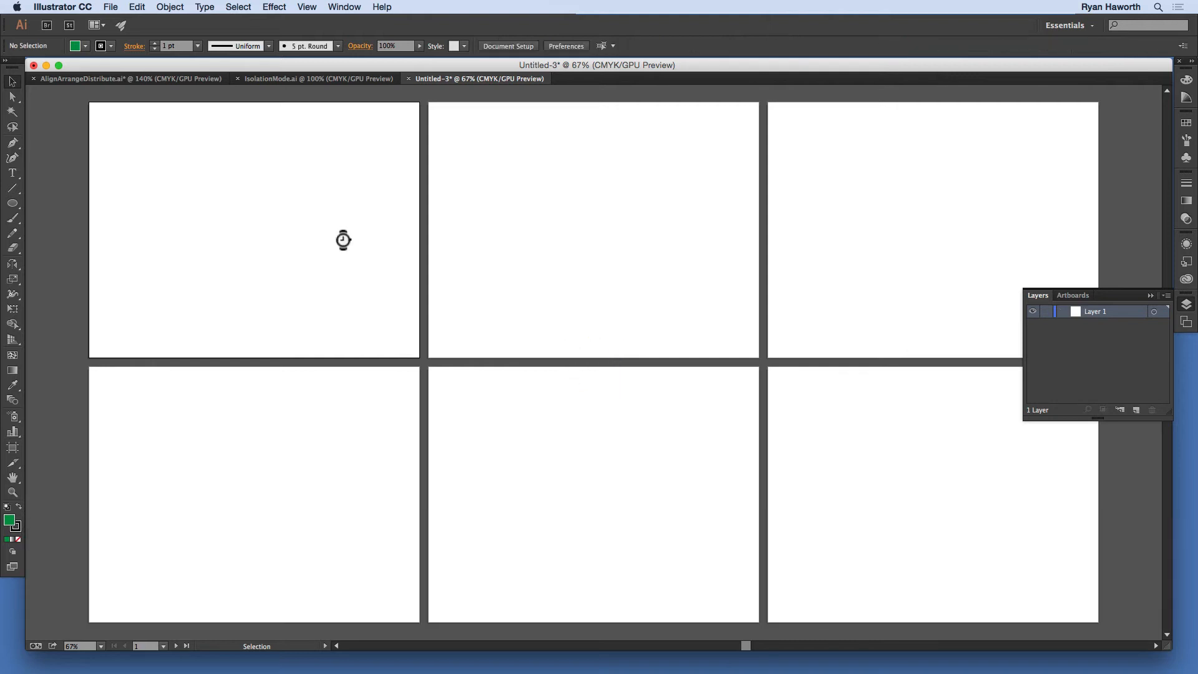
Step: Paste the copied green square in place on the new document's first artboard
key("super")
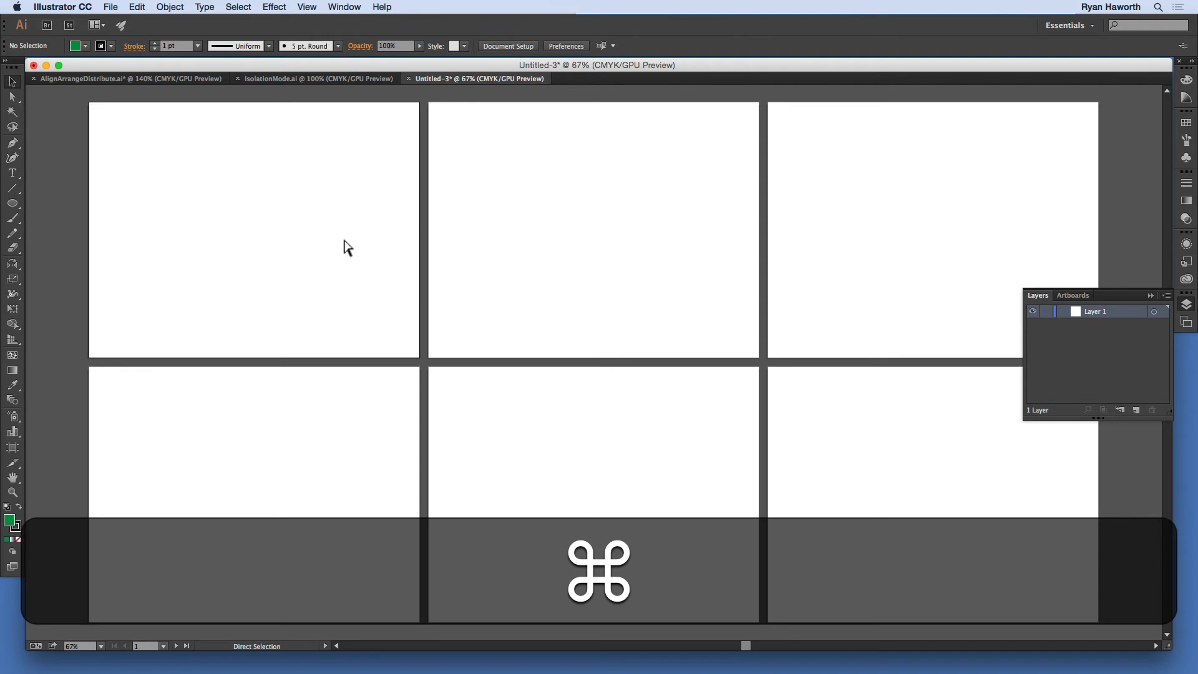
key("super+shift")
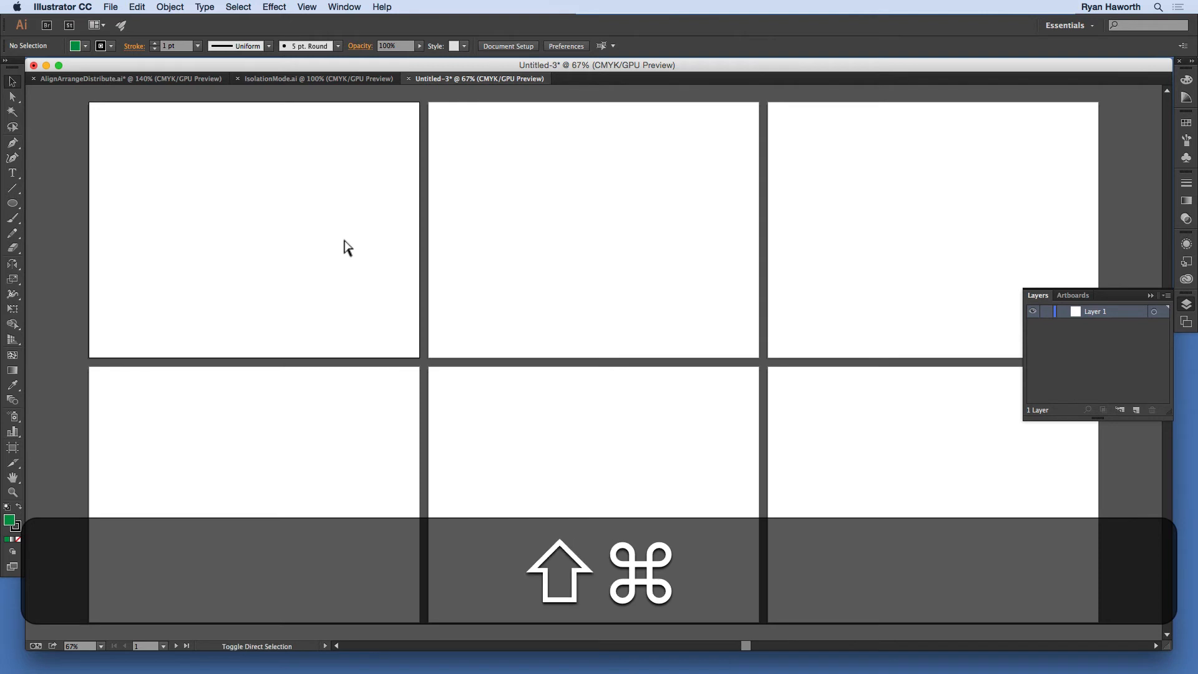
key("super+shift+v")
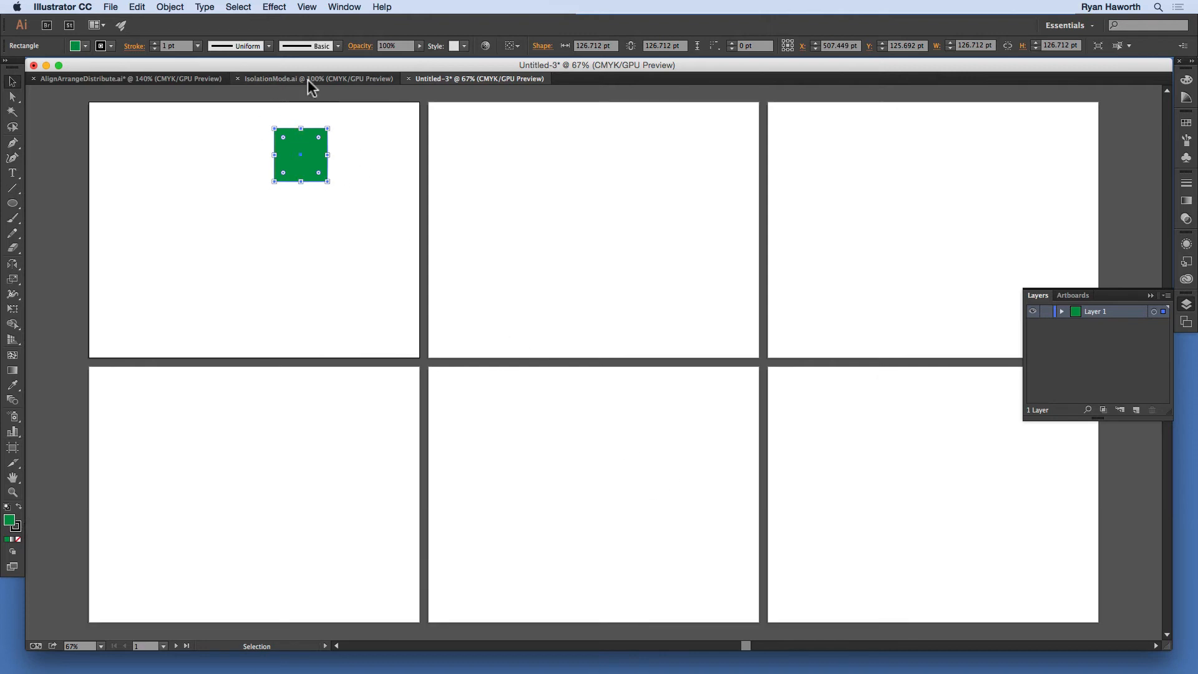
Step: Compare the pasted square's position in Untitled-3 with the original in AlignArrangeDistribute.ai, undoing a stray move of the original
left_click(162, 75)
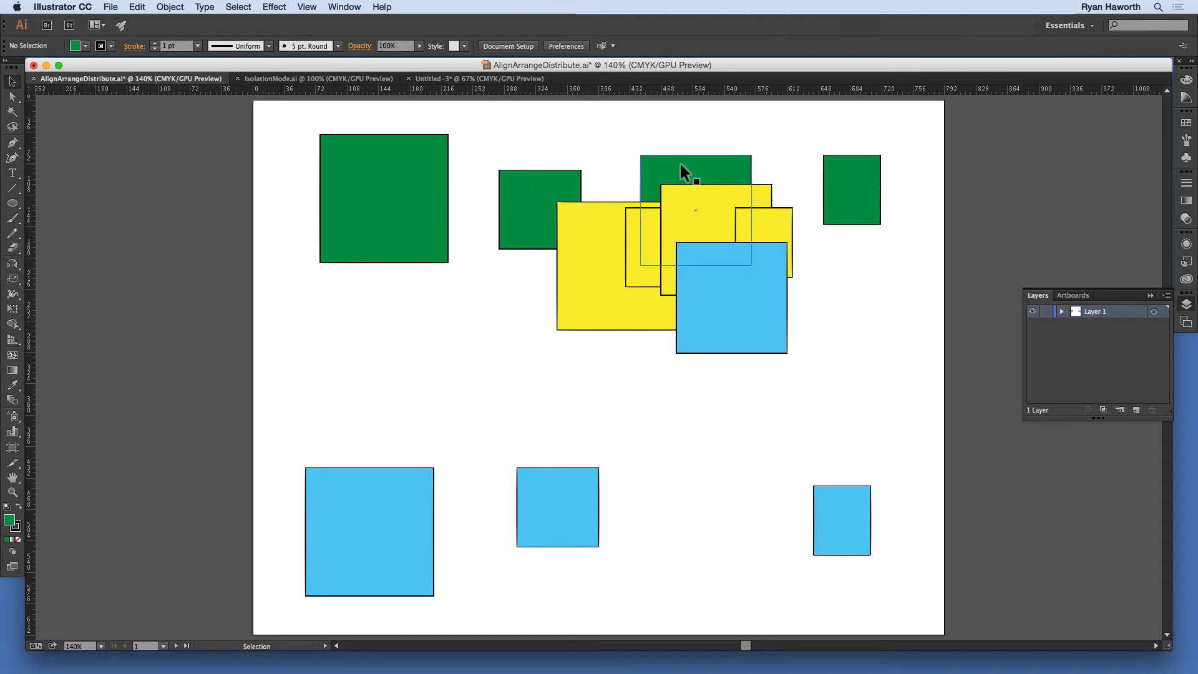
left_click(475, 75)
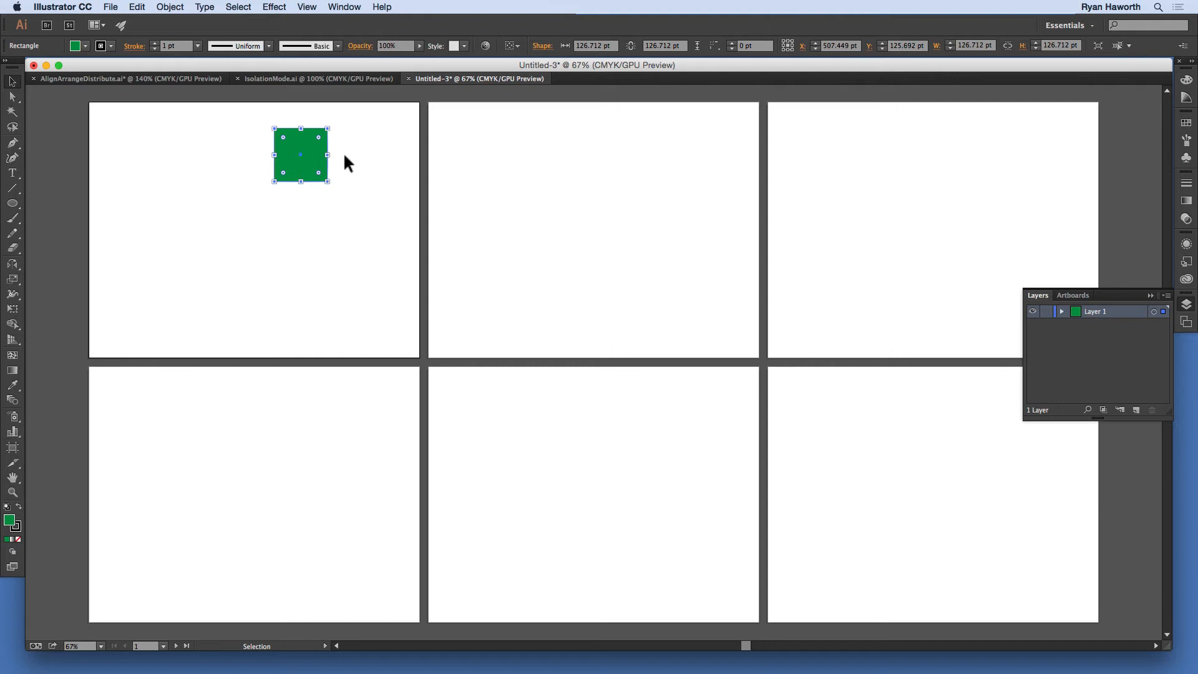
key("super")
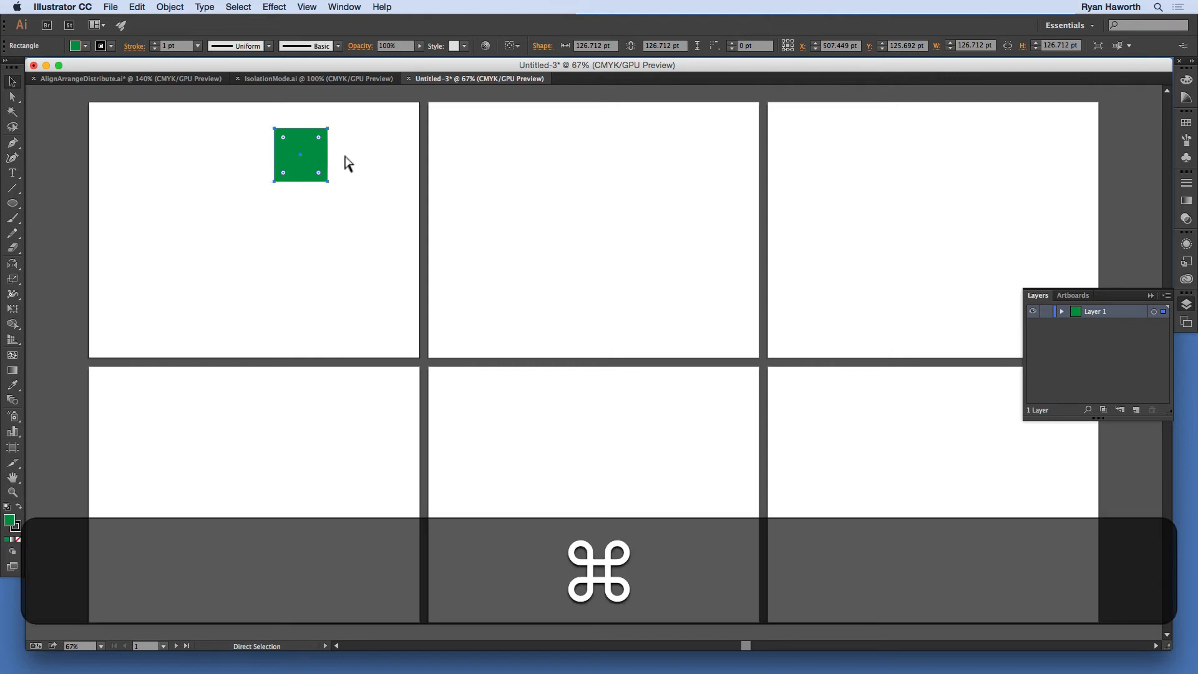
key("super+0")
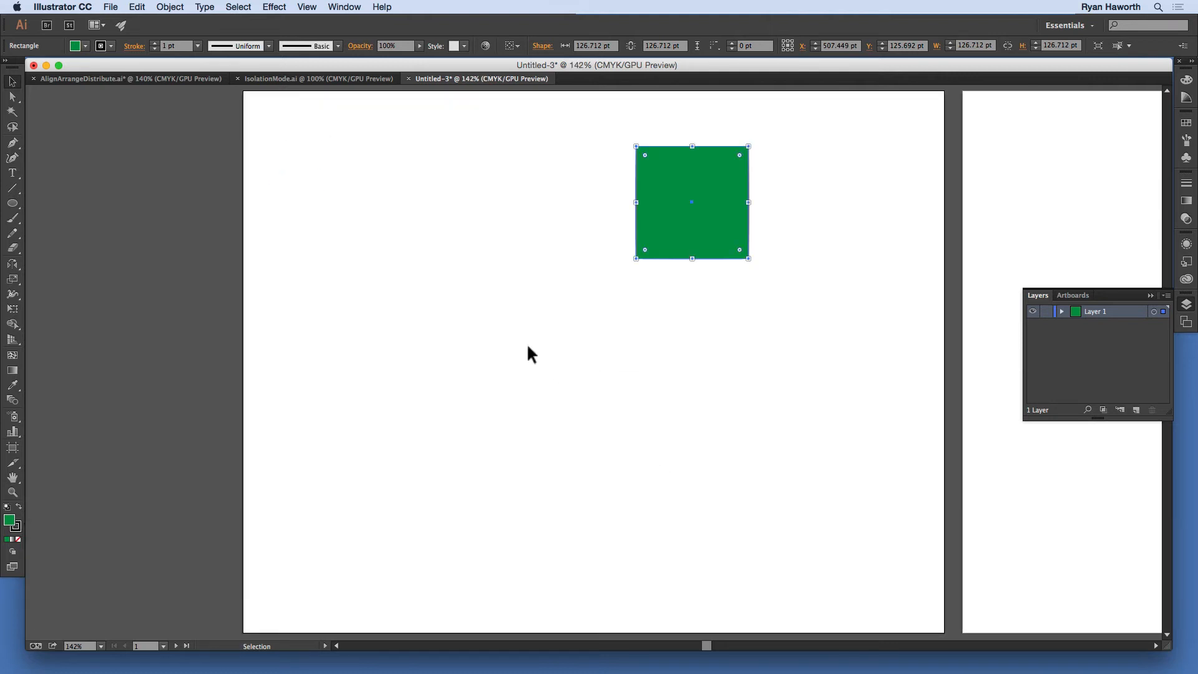
left_click(173, 80)
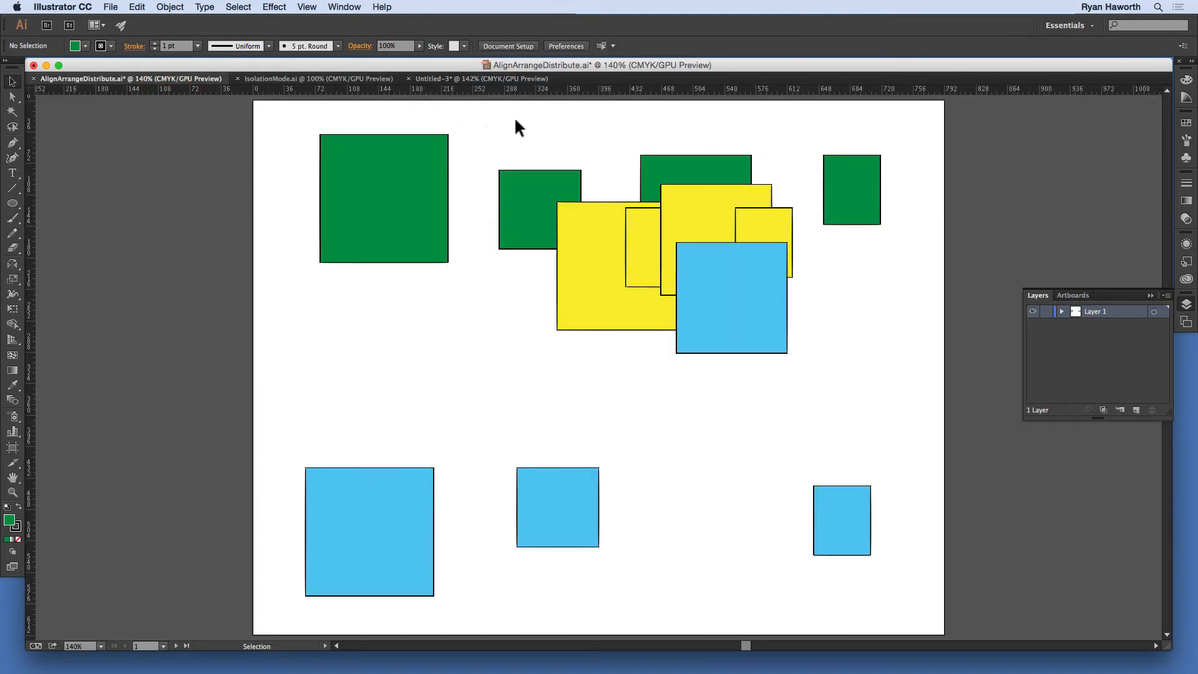
left_click(698, 160)
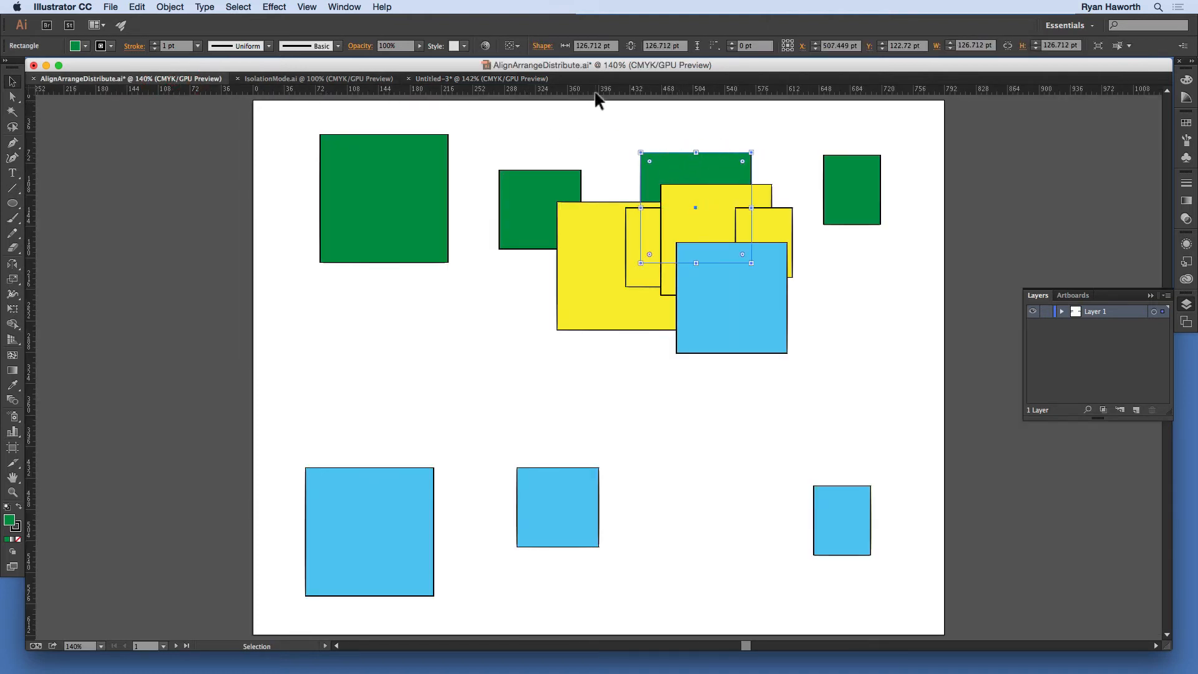
key("super+z")
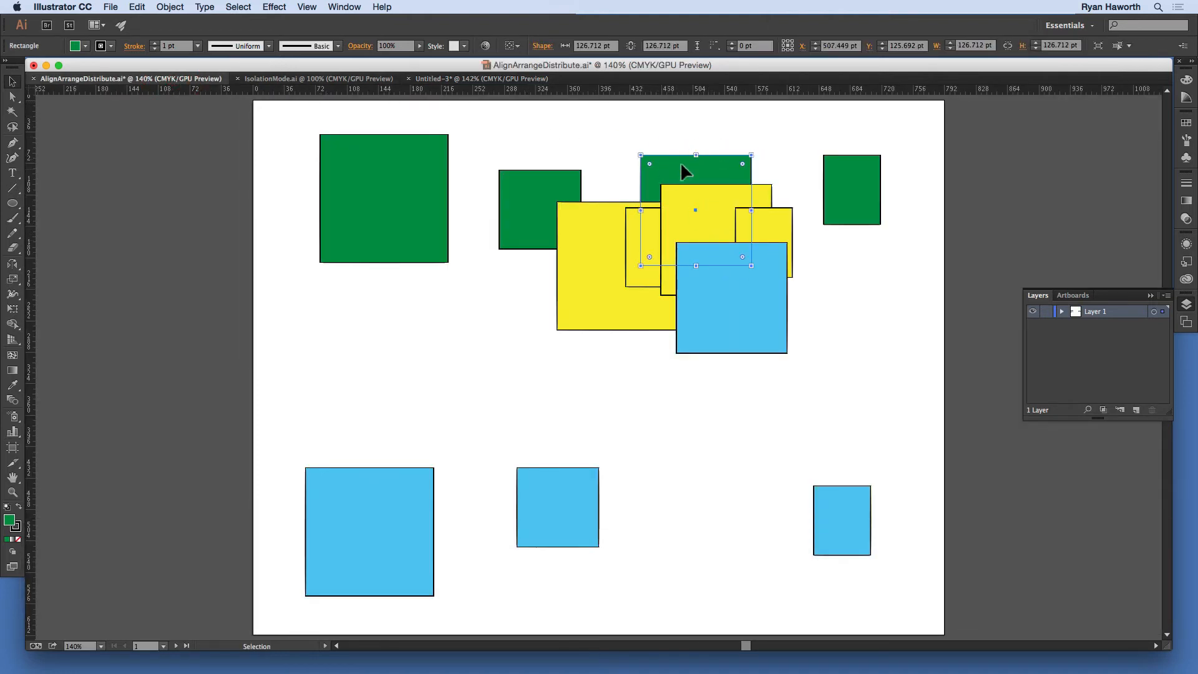
left_click(507, 79)
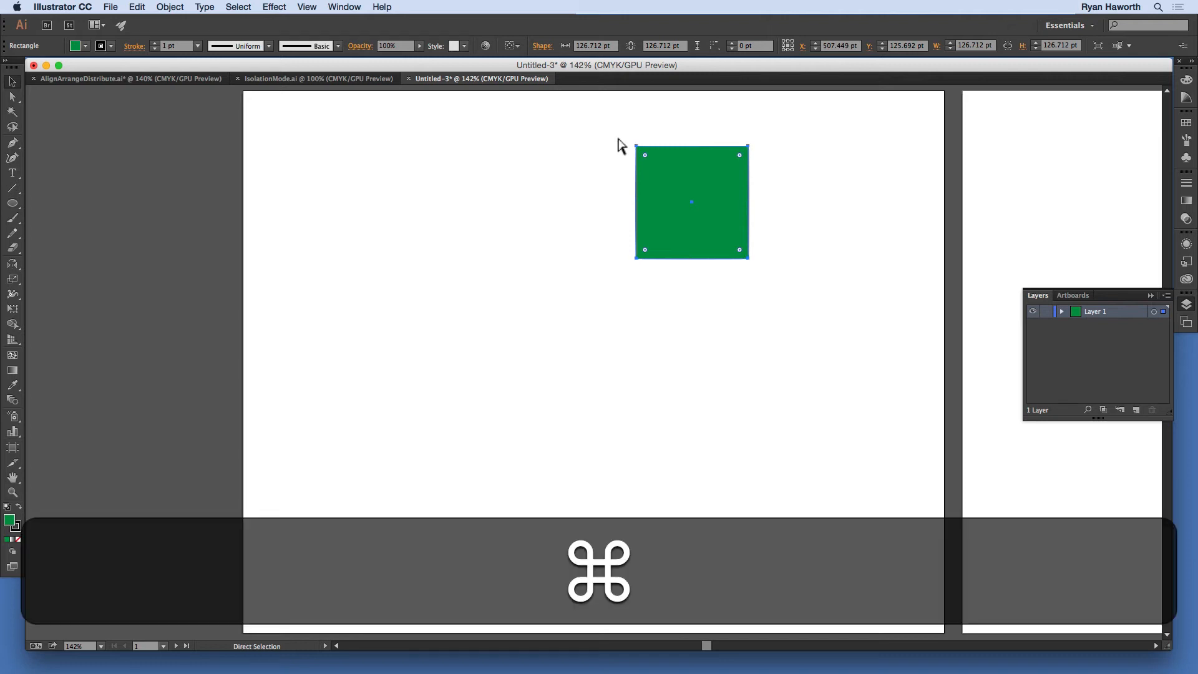
Step: Show all six artboards and delete the green square from the first one
key("super+minus")
key("super+minus")
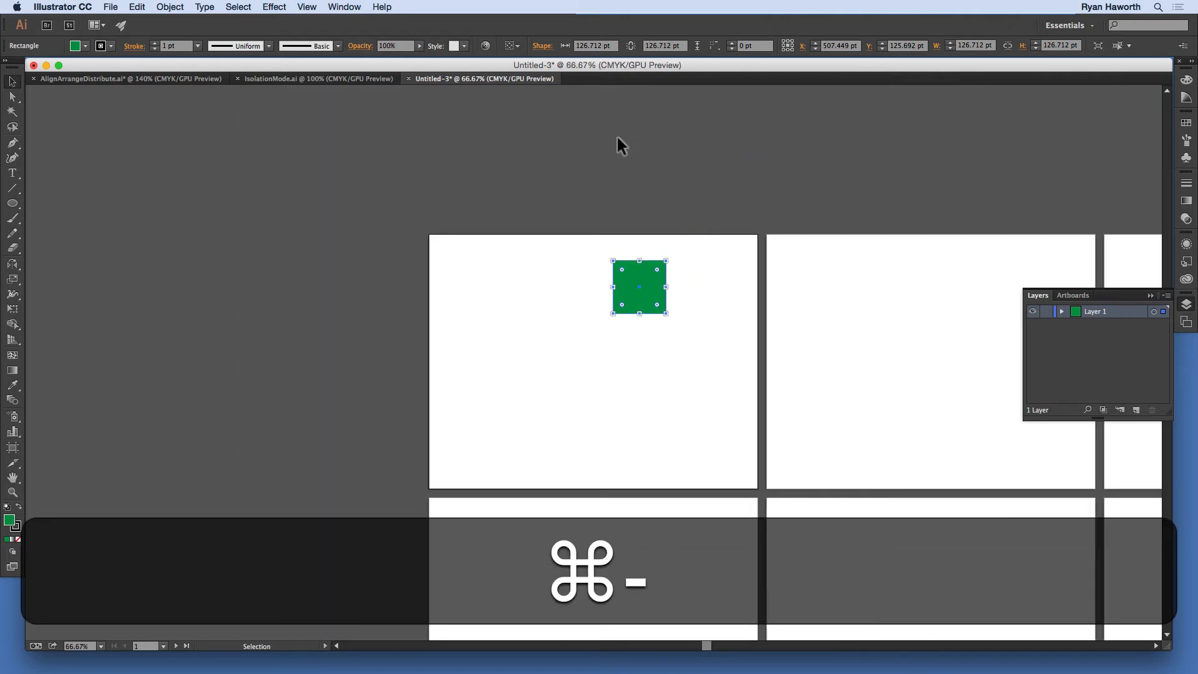
key("space")
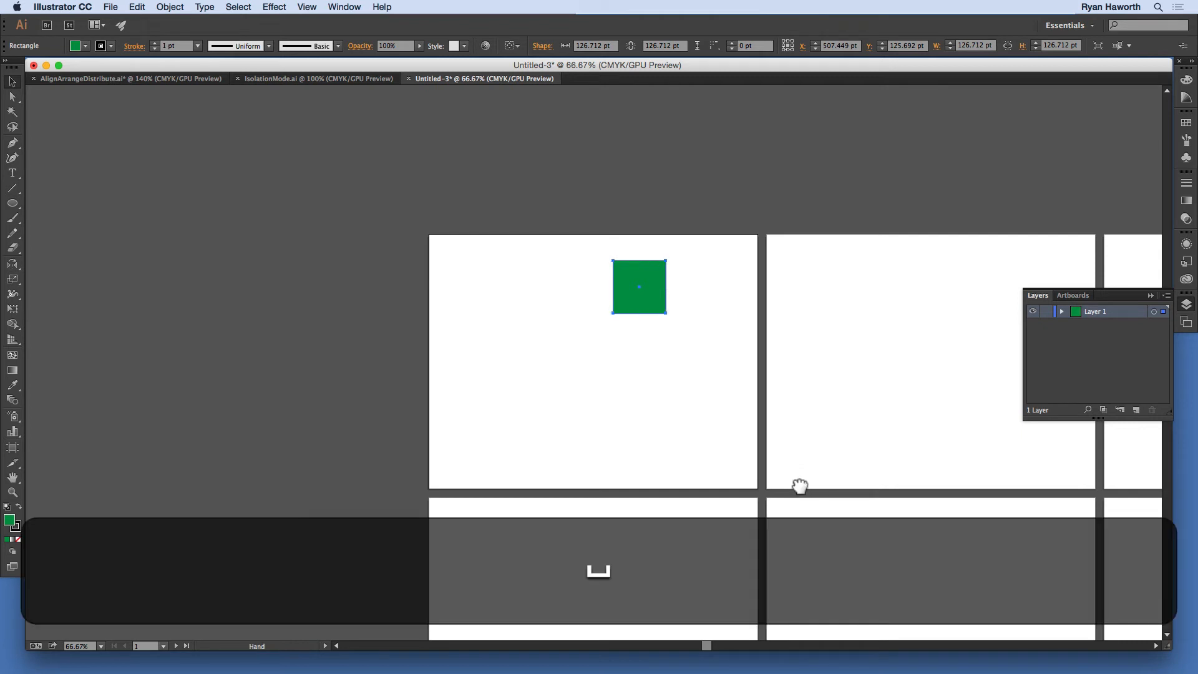
left_click_drag(797, 487, 460, 364)
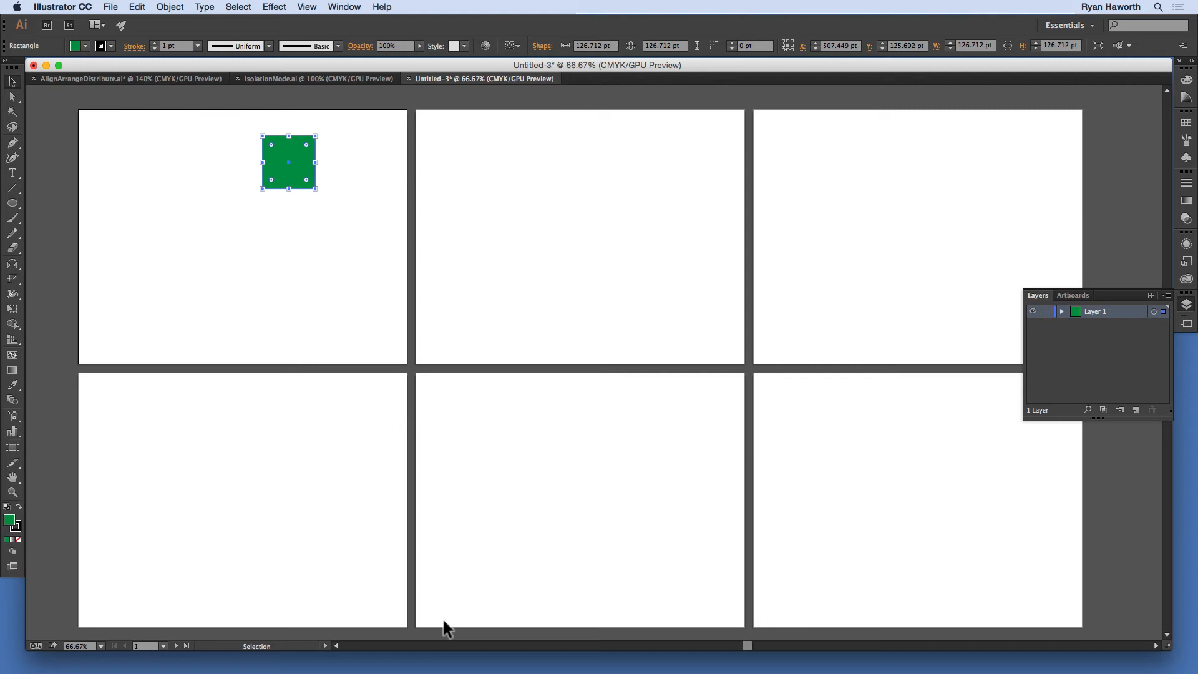
key("BackSpace")
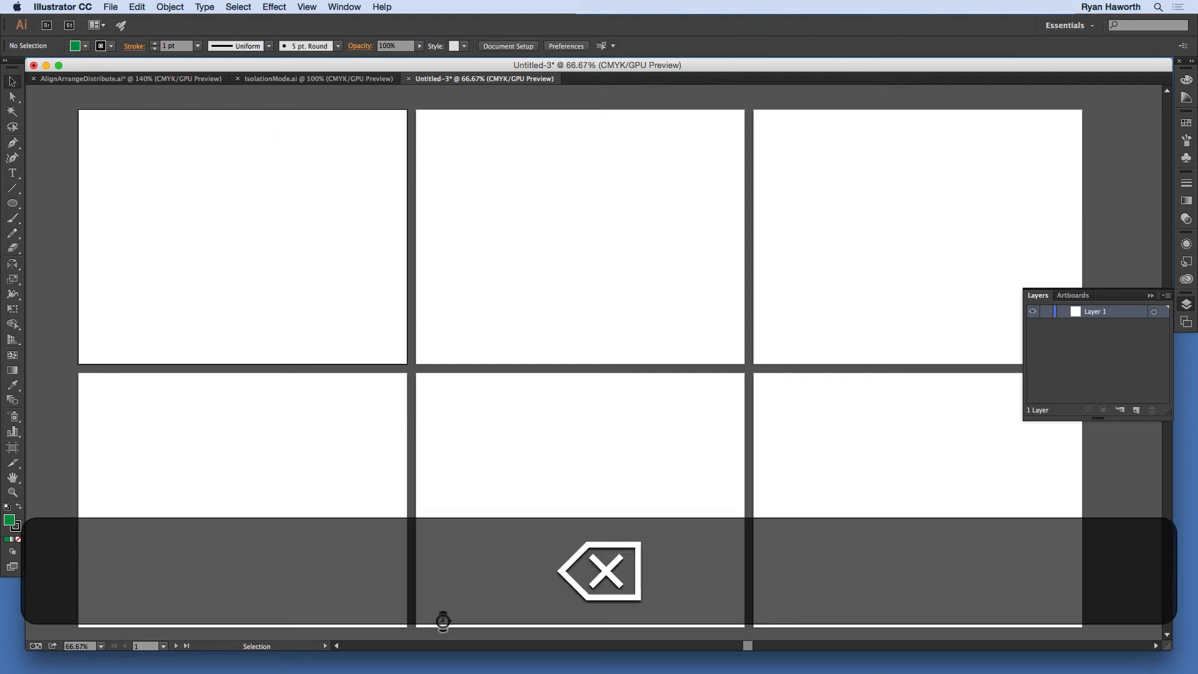
Step: Paste the copied green square at the same position on all six artboards of Untitled-3
left_click(122, 79)
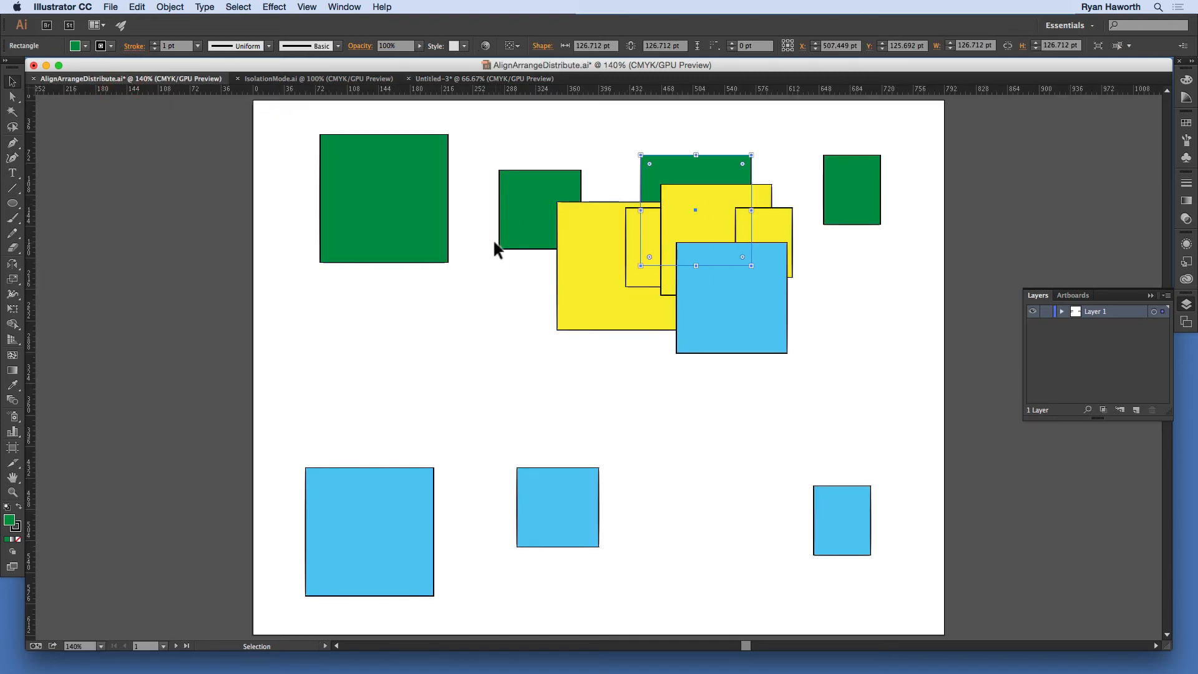
left_click(462, 79)
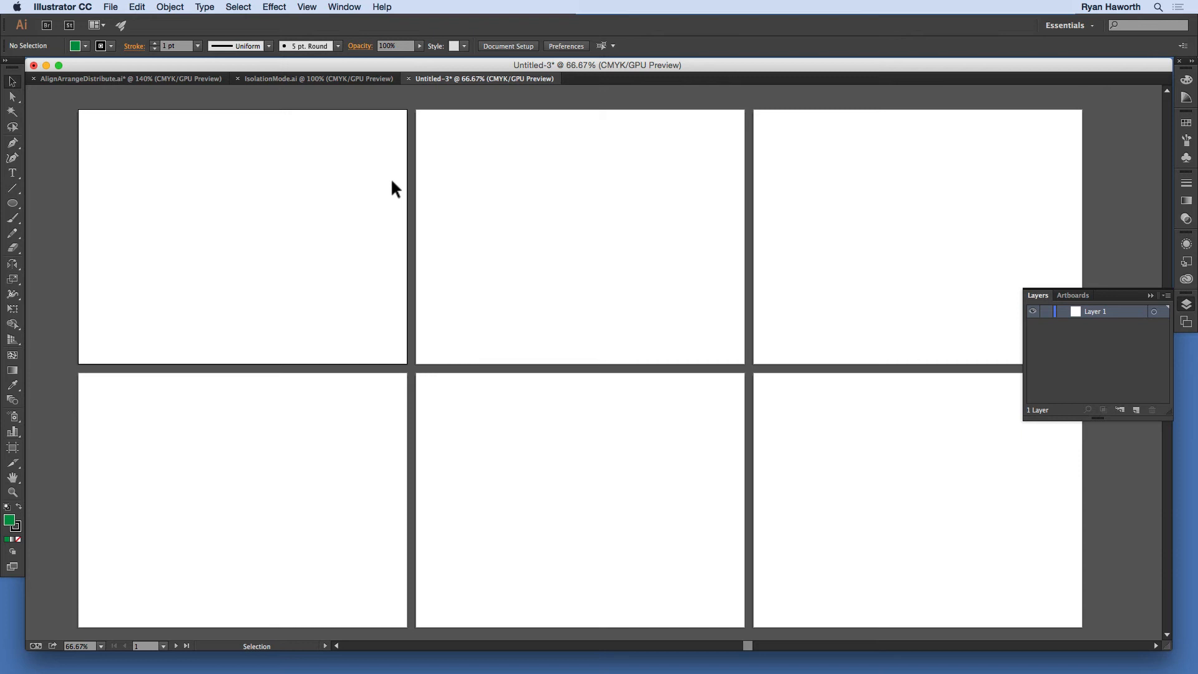
key("super")
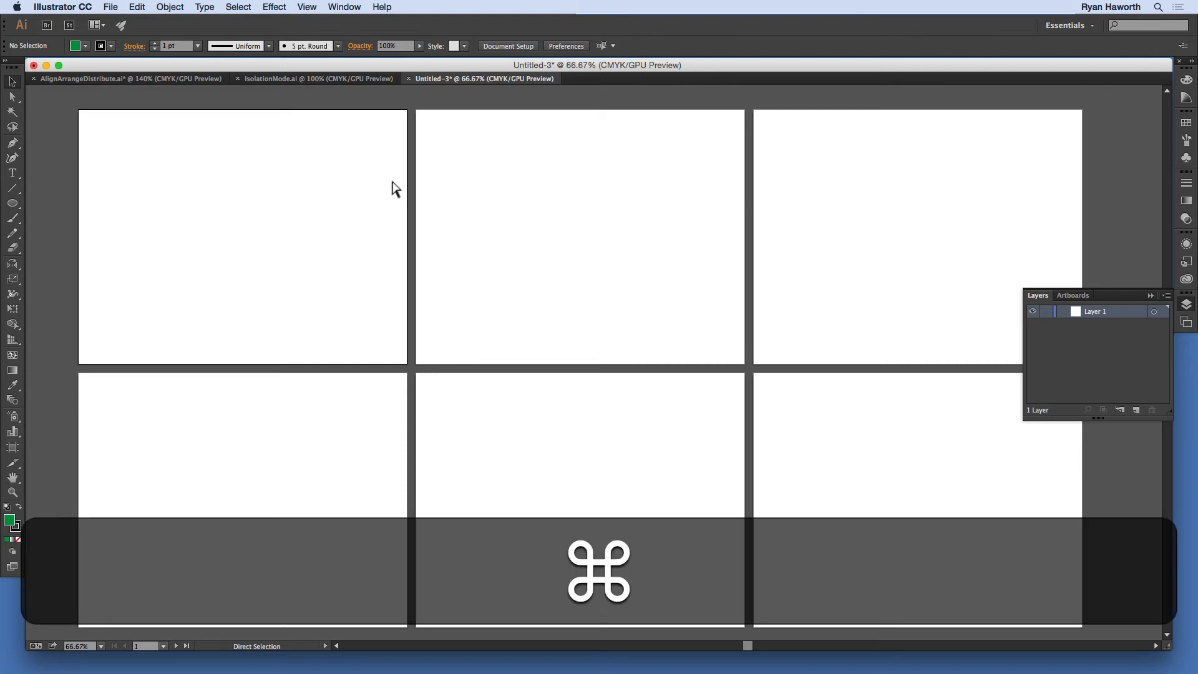
key("alt")
key("shift")
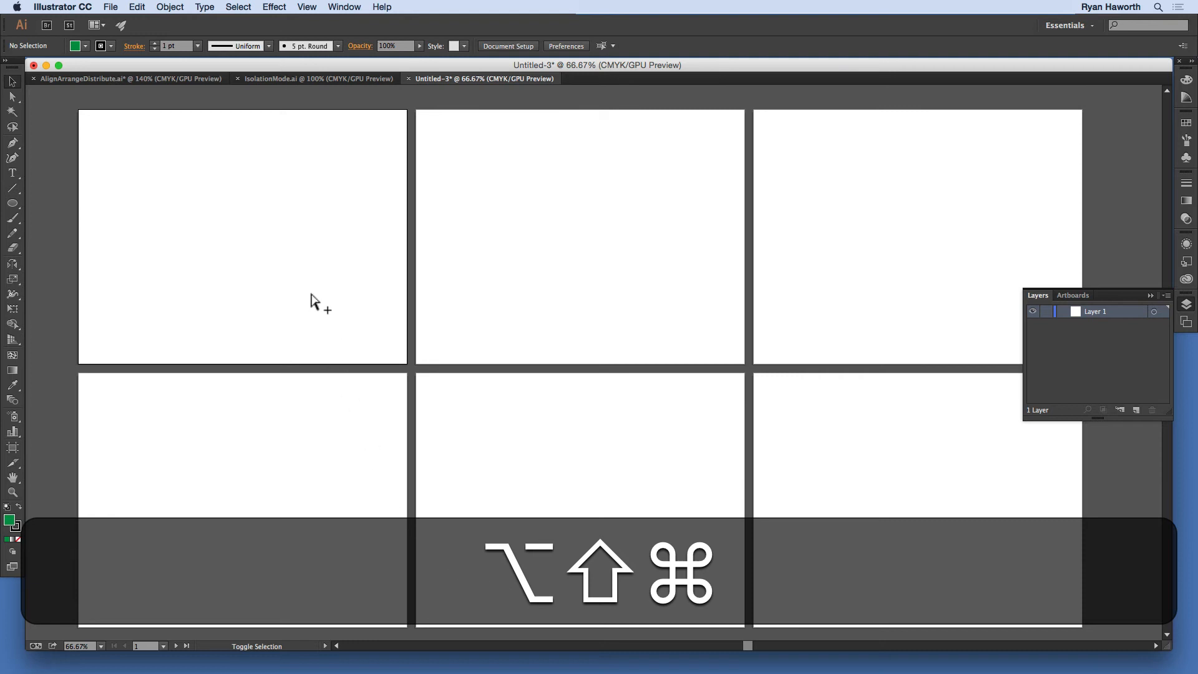
key("alt+shift+super+v")
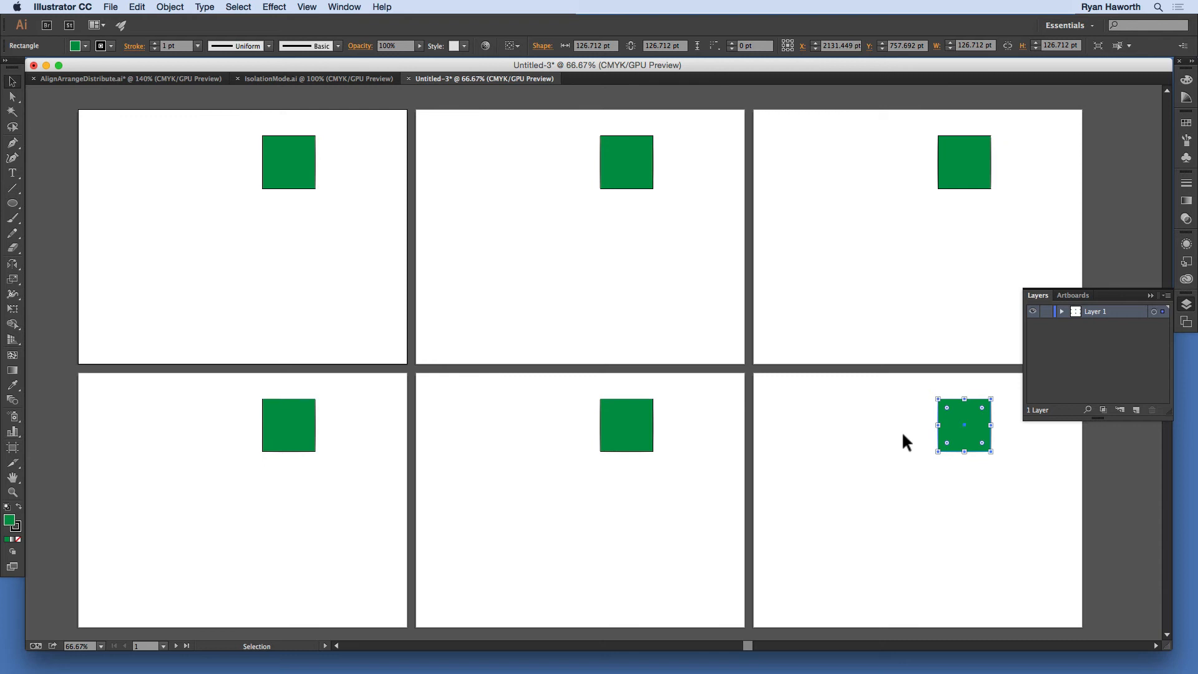
Step: Select all the green squares across the six artboards and delete them
key("super")
key("super+a")
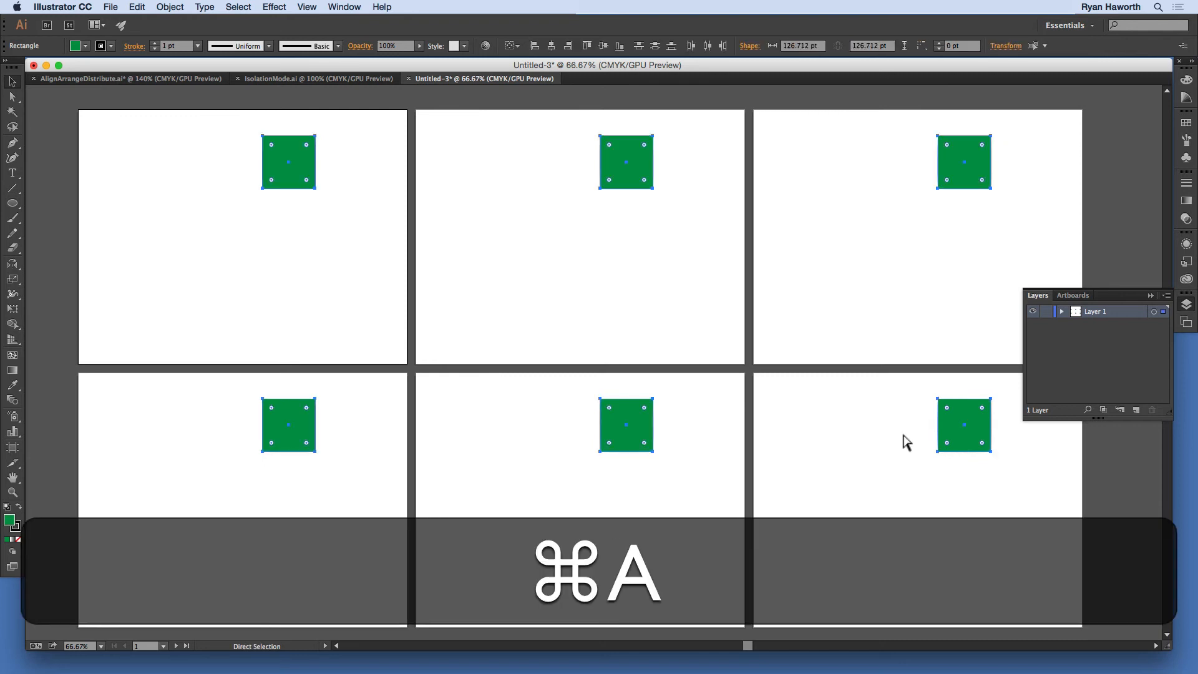
key("BackSpace")
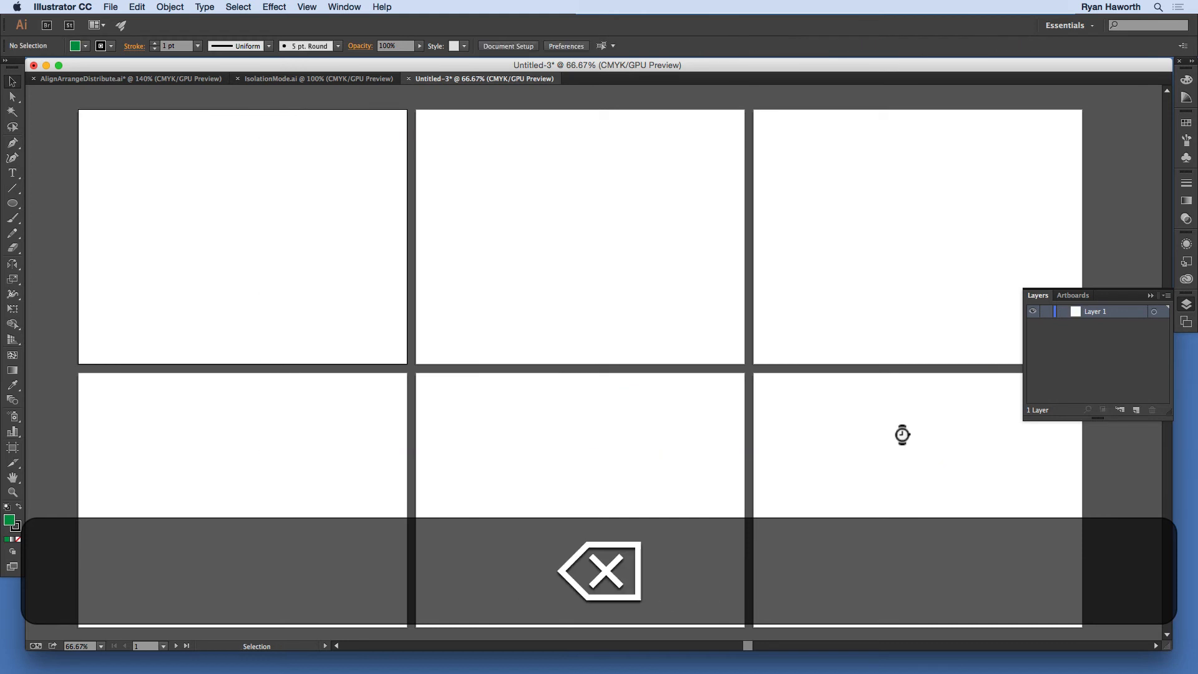
Step: Paste the copied green square again at the same position on all six artboards
key("super")
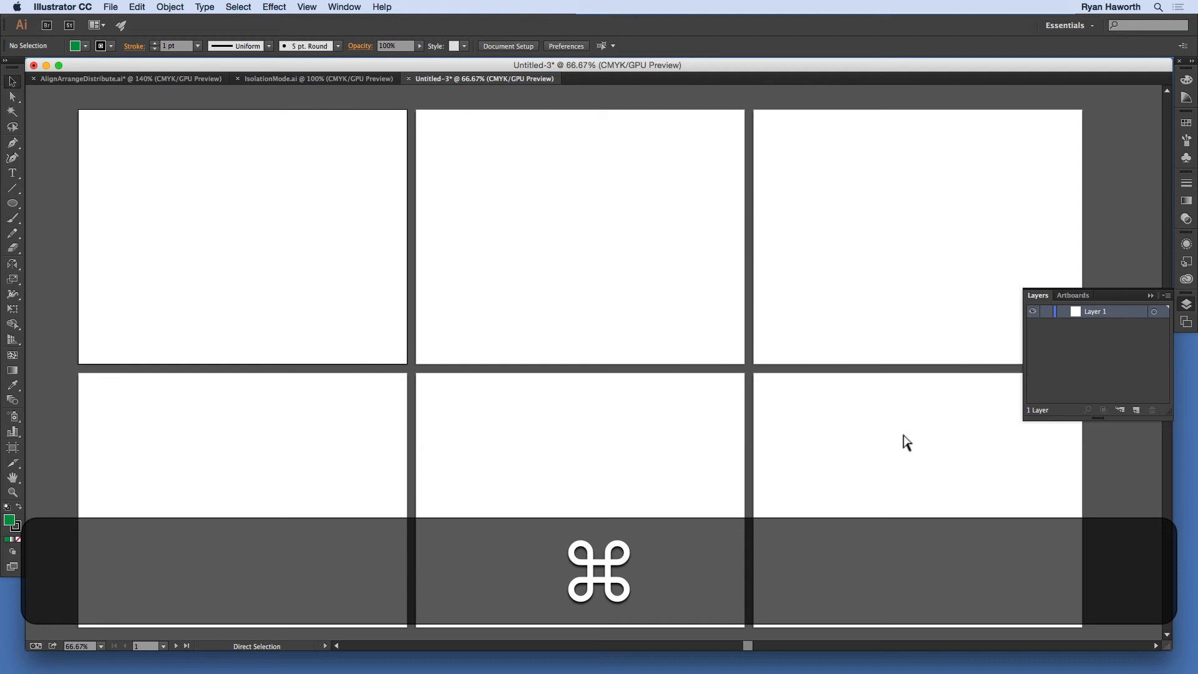
key("alt")
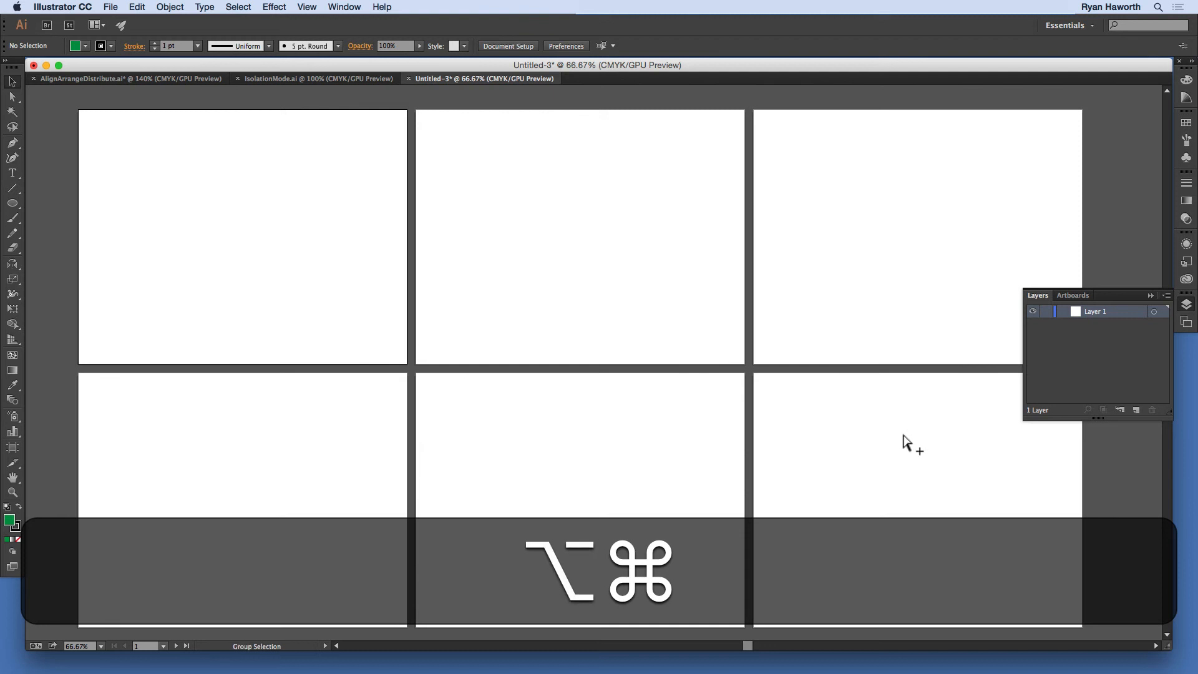
key("shift")
key("super+alt+shift+v")
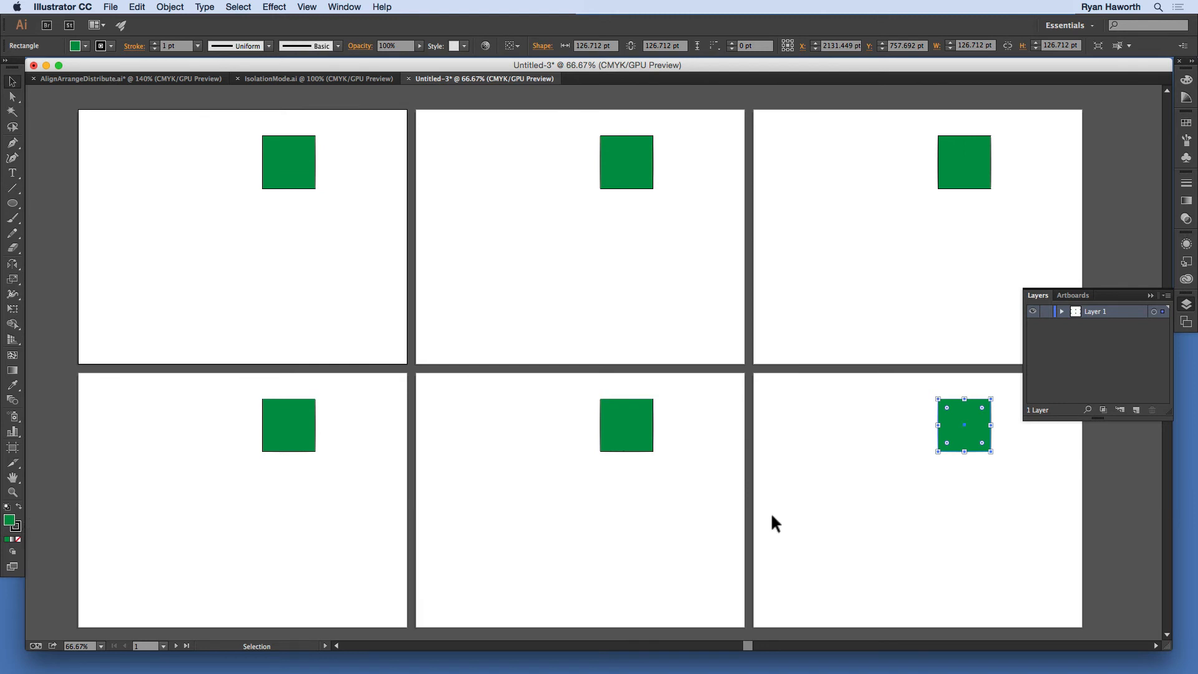
Step: Close Untitled-3 without saving and clear the selection in AlignArrangeDistribute.ai
left_click(409, 78)
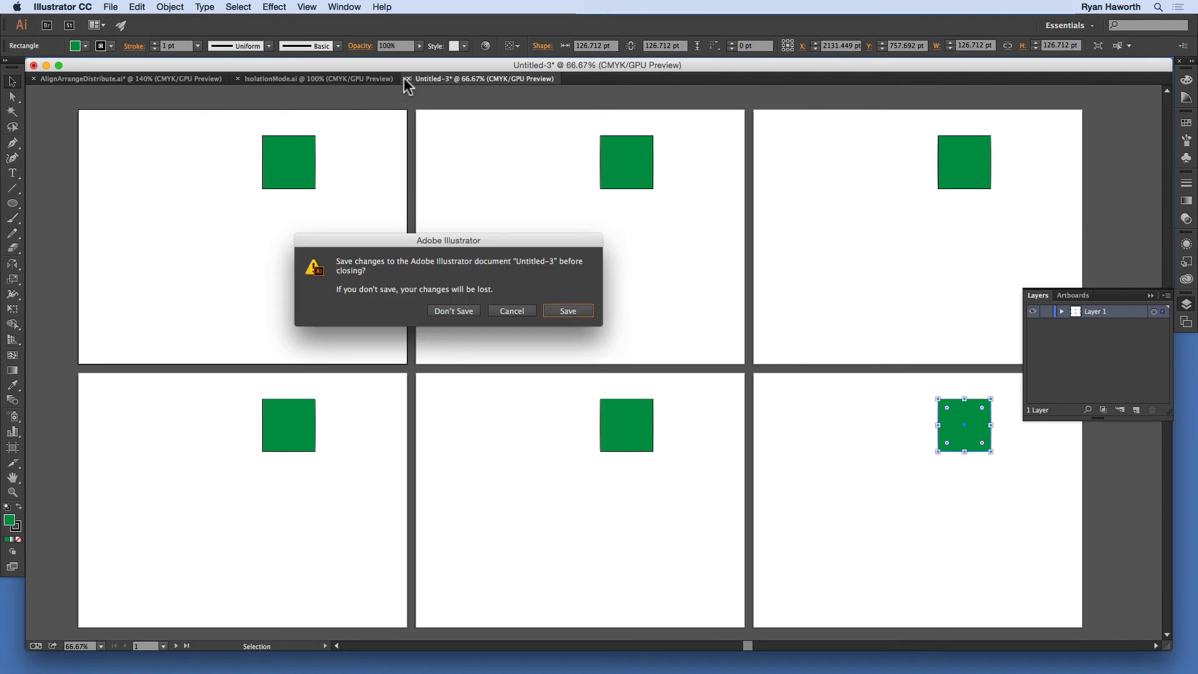
left_click(452, 311)
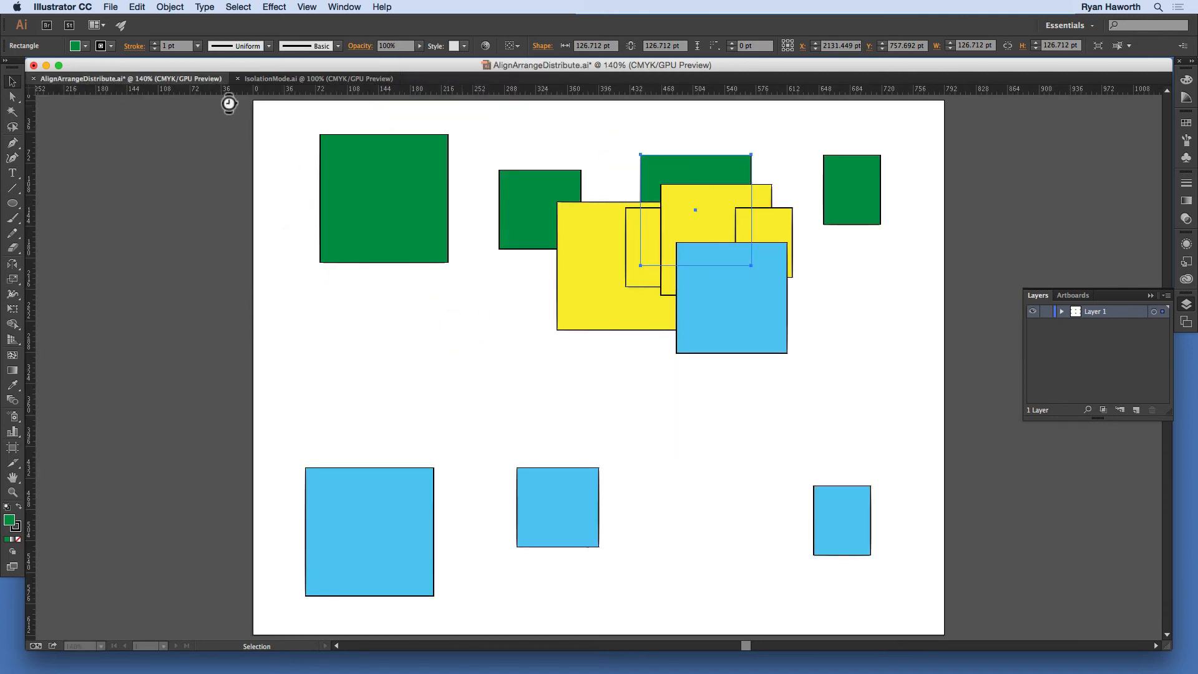
left_click(642, 374)
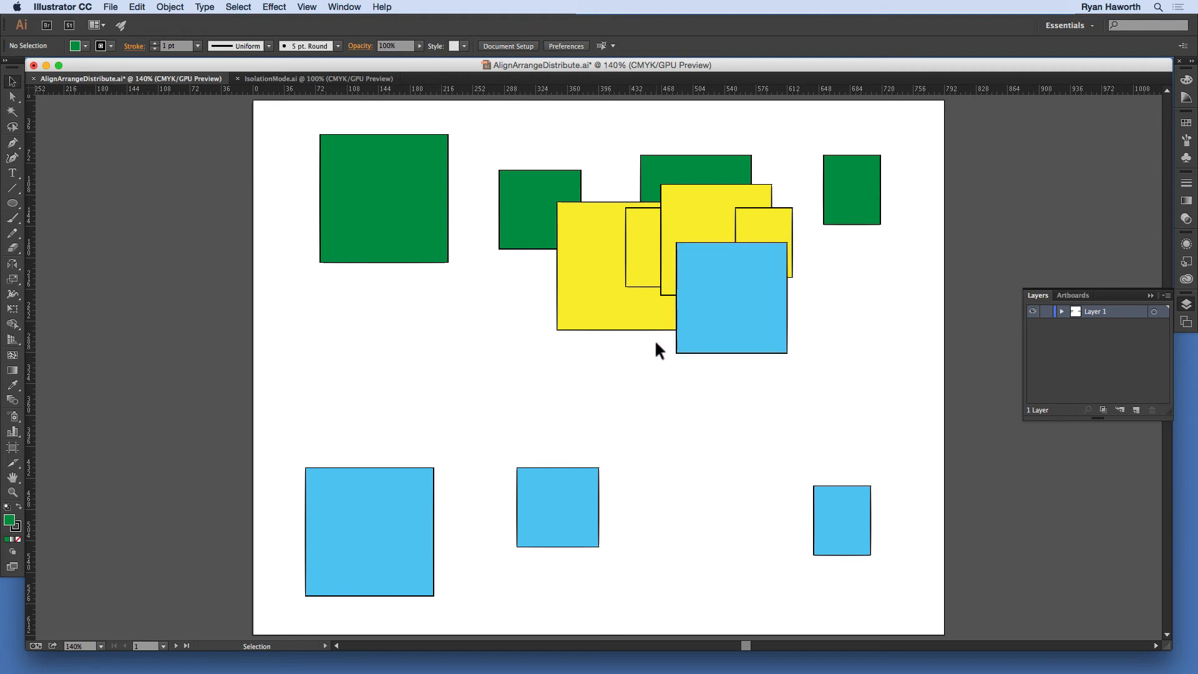
Step: Delete the green square behind the overlapping yellow squares and paste its copy directly in front of the 126.712 pt yellow square
left_click(656, 164)
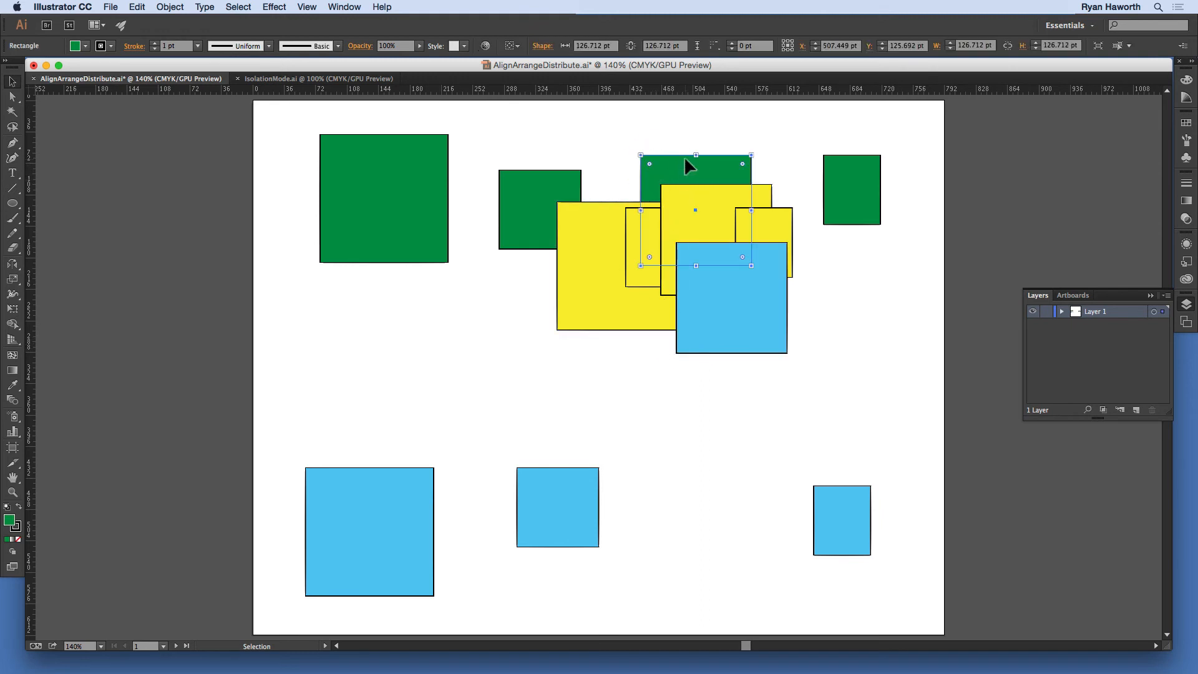
key("BackSpace")
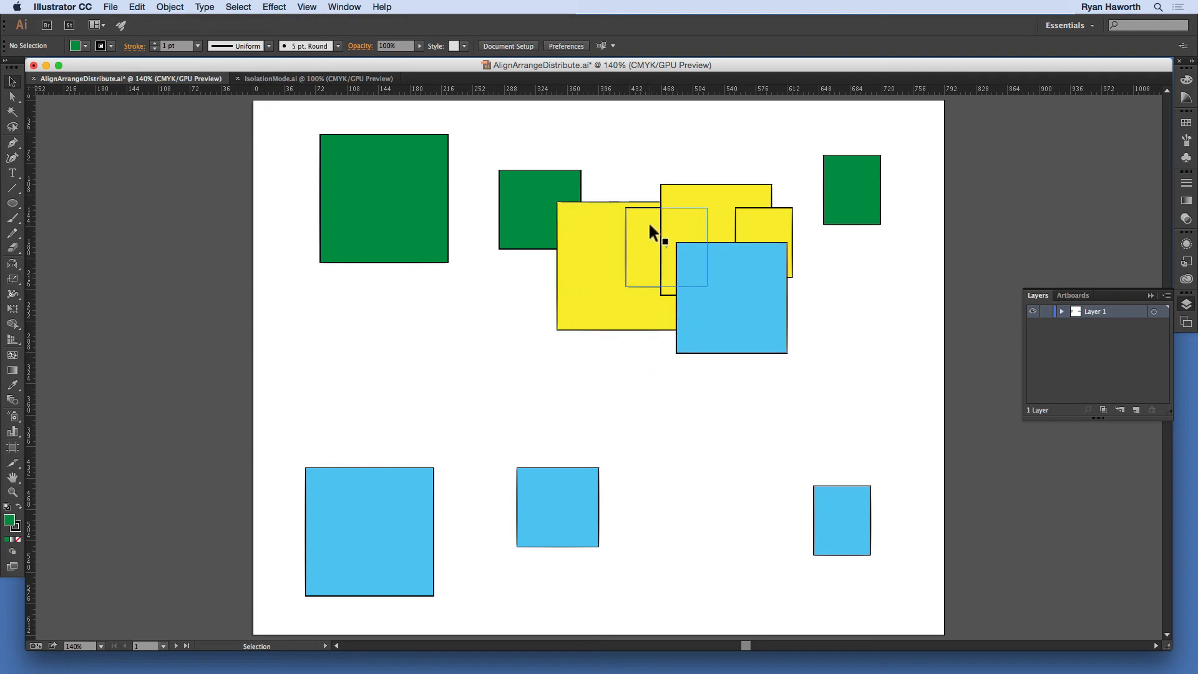
left_click(676, 193)
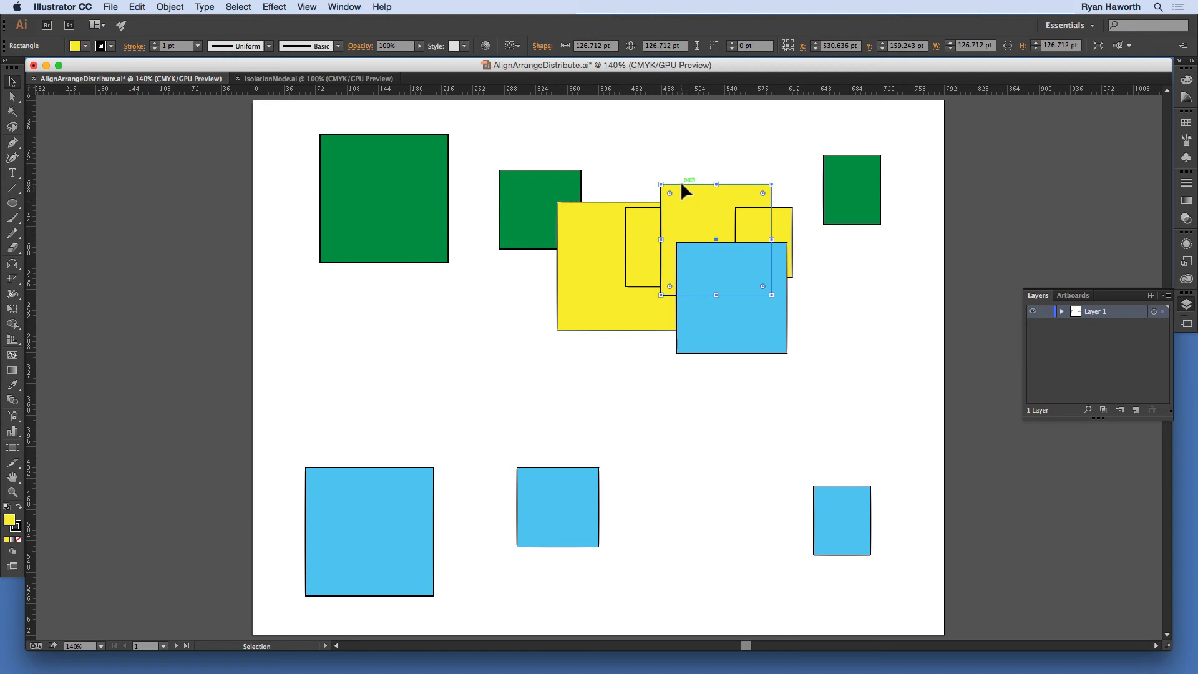
key("super")
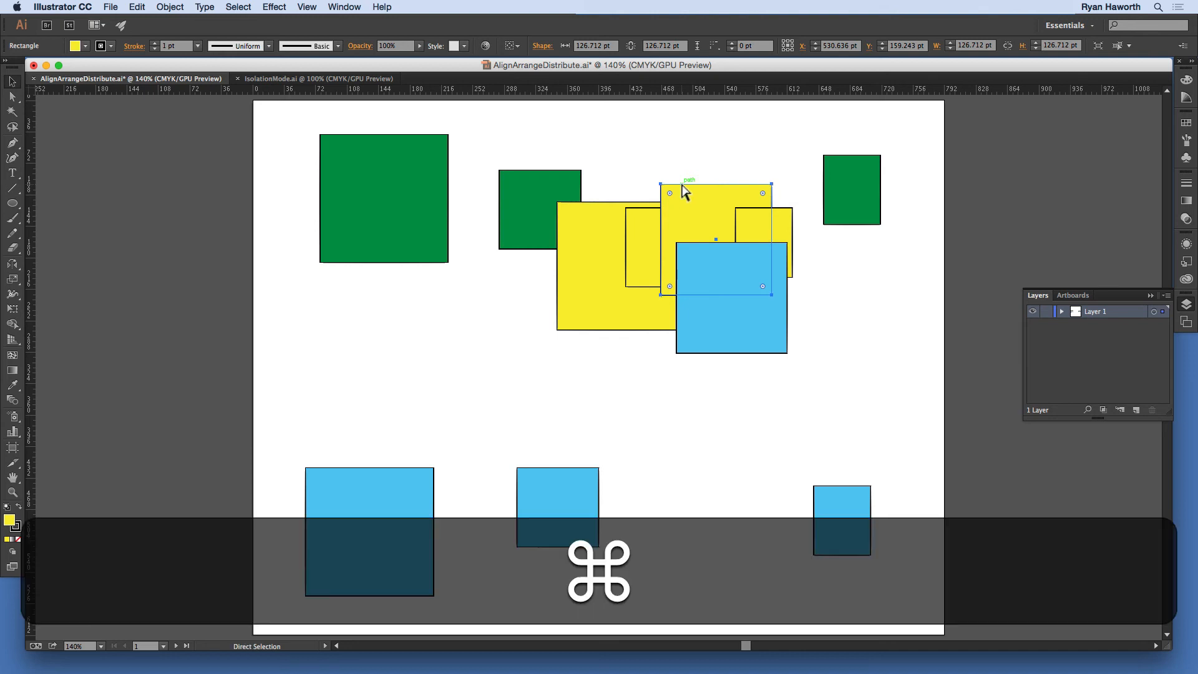
key("super+f")
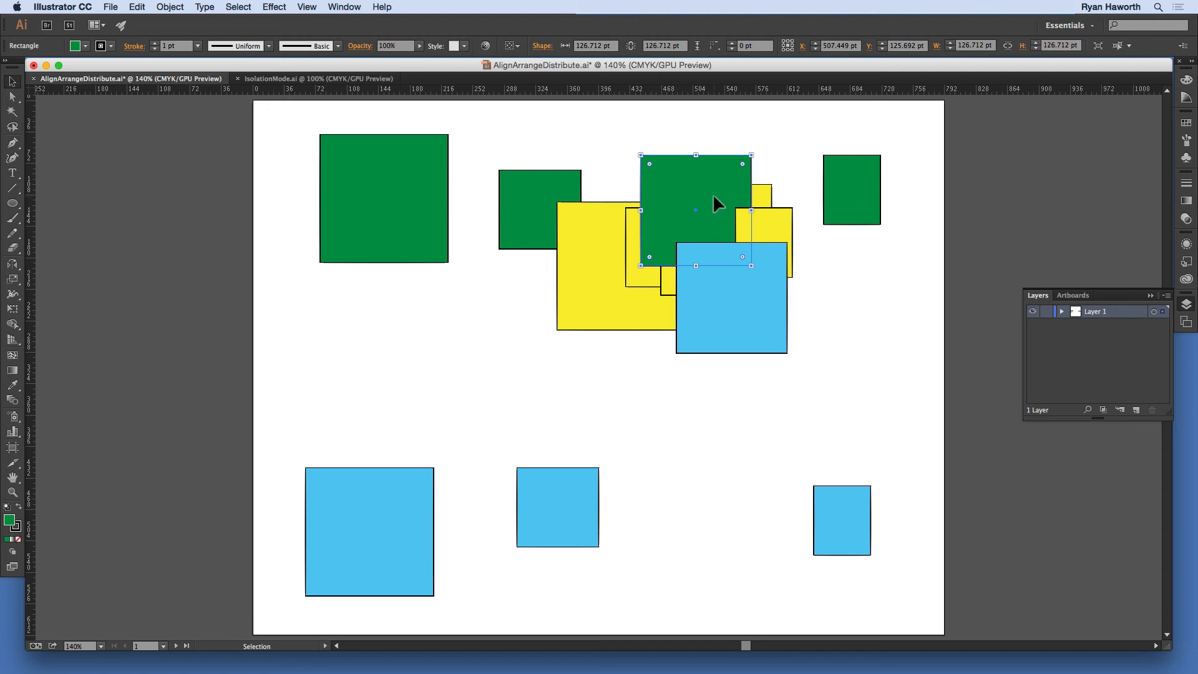
Step: Delete the pasted green square and paste the copy directly behind the 126.712 pt yellow square instead
key("BackSpace")
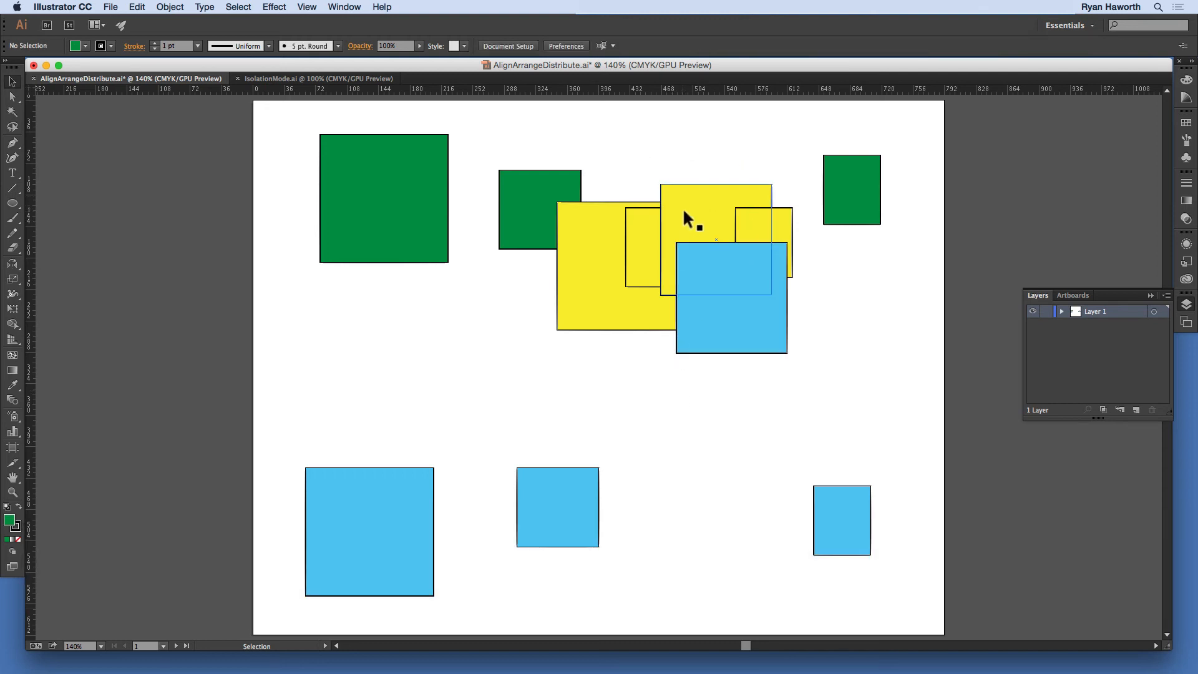
left_click(684, 204)
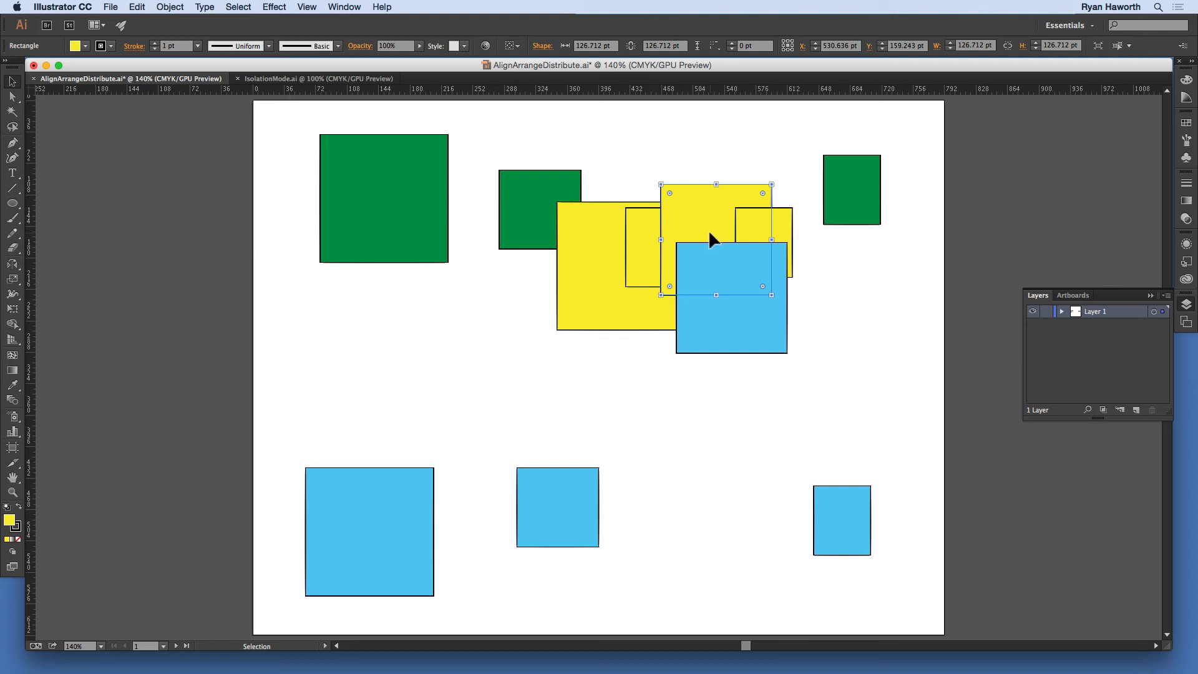
key("super")
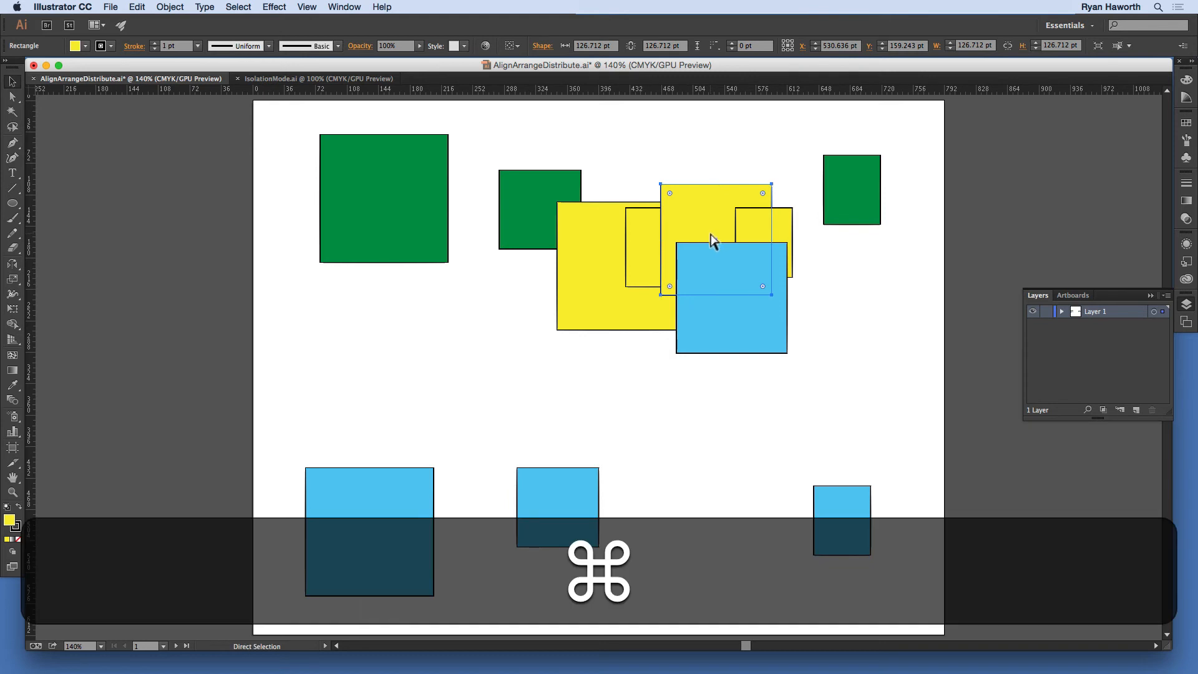
key("super+b")
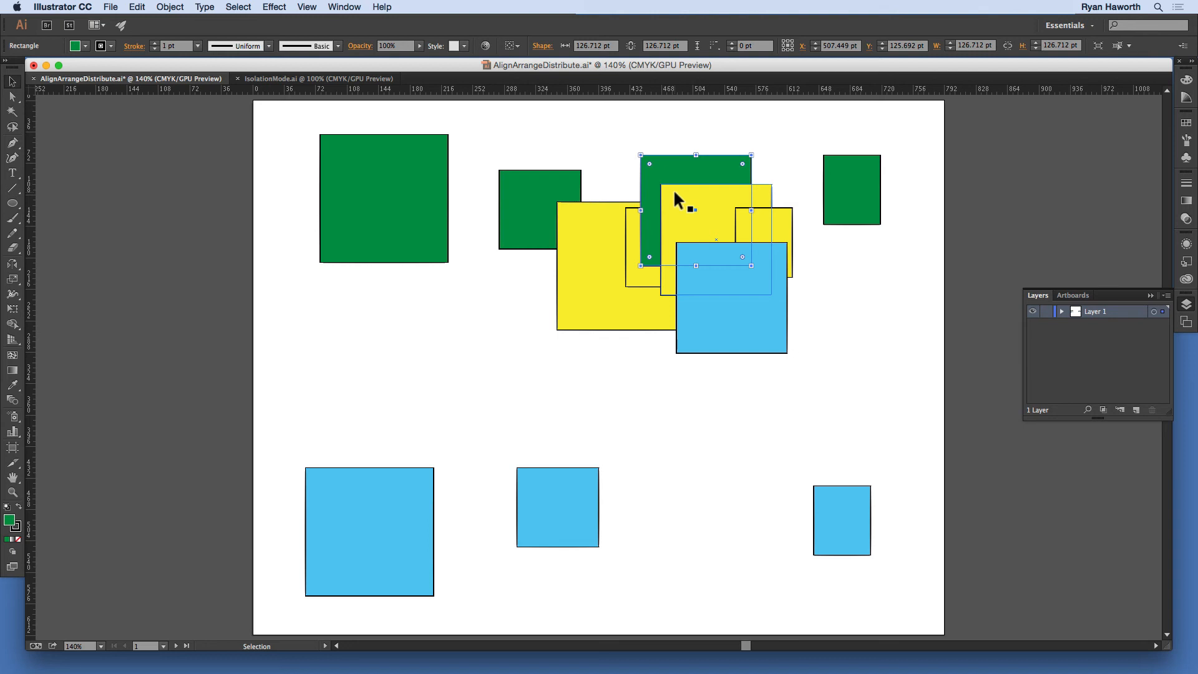
Step: With nothing selected, try pasting the green square in front of all artwork, then in back, removing each copy
left_click(627, 409)
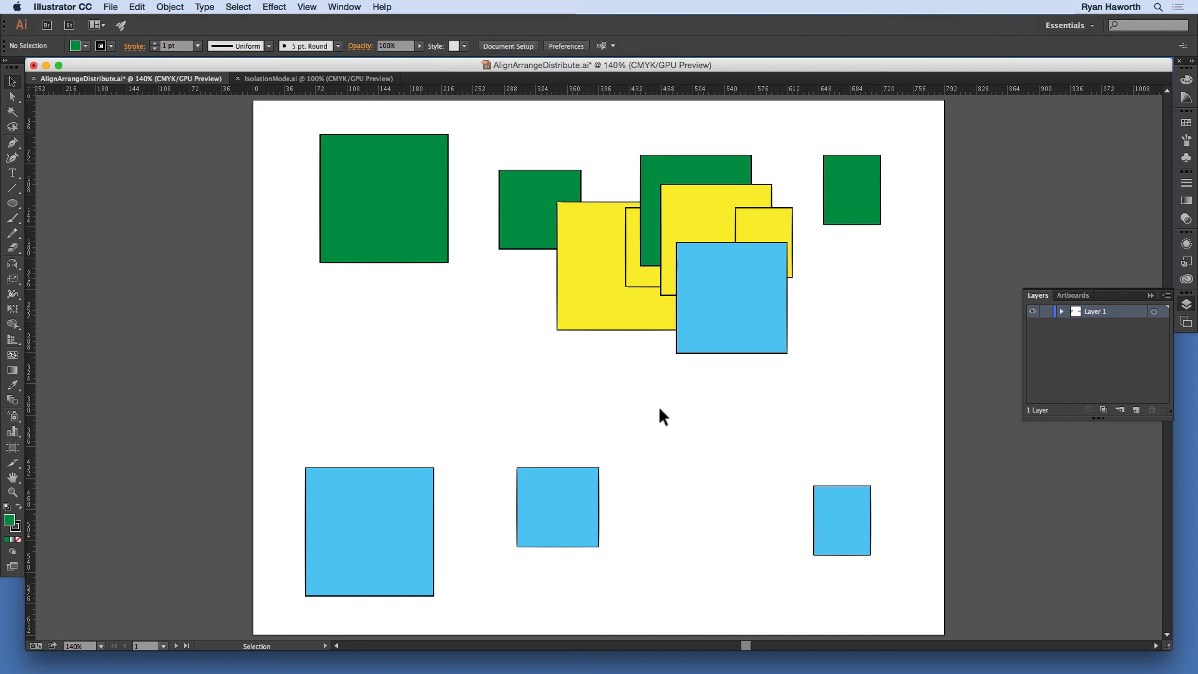
key("super")
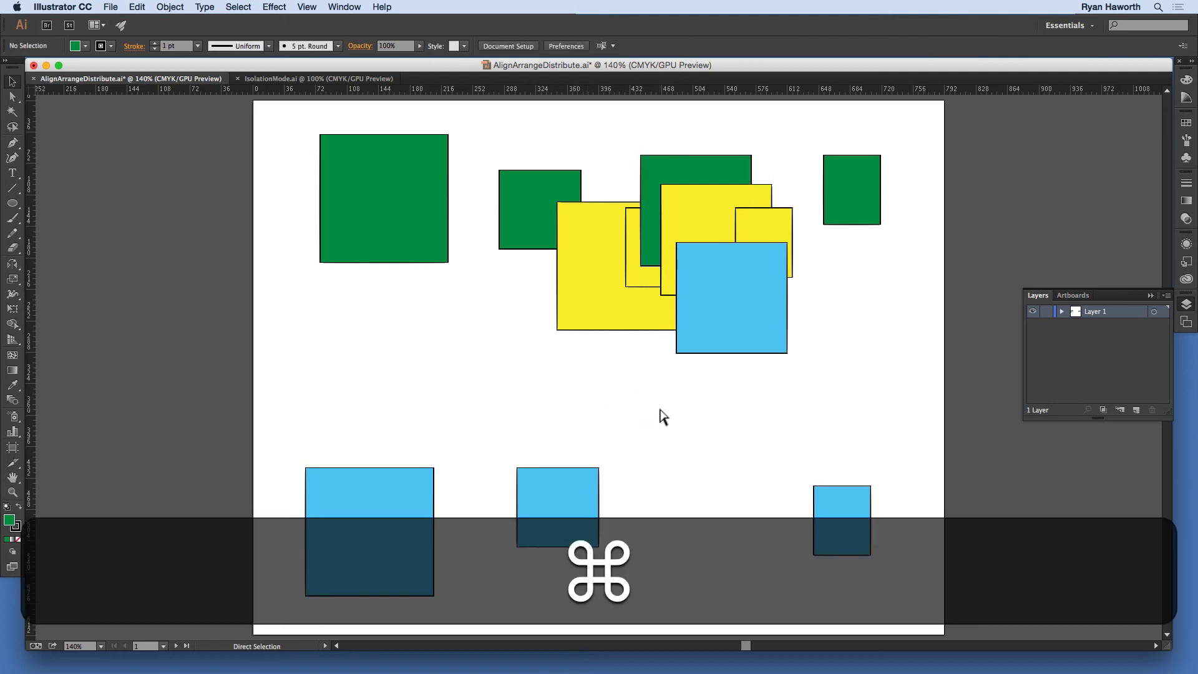
key("super+f")
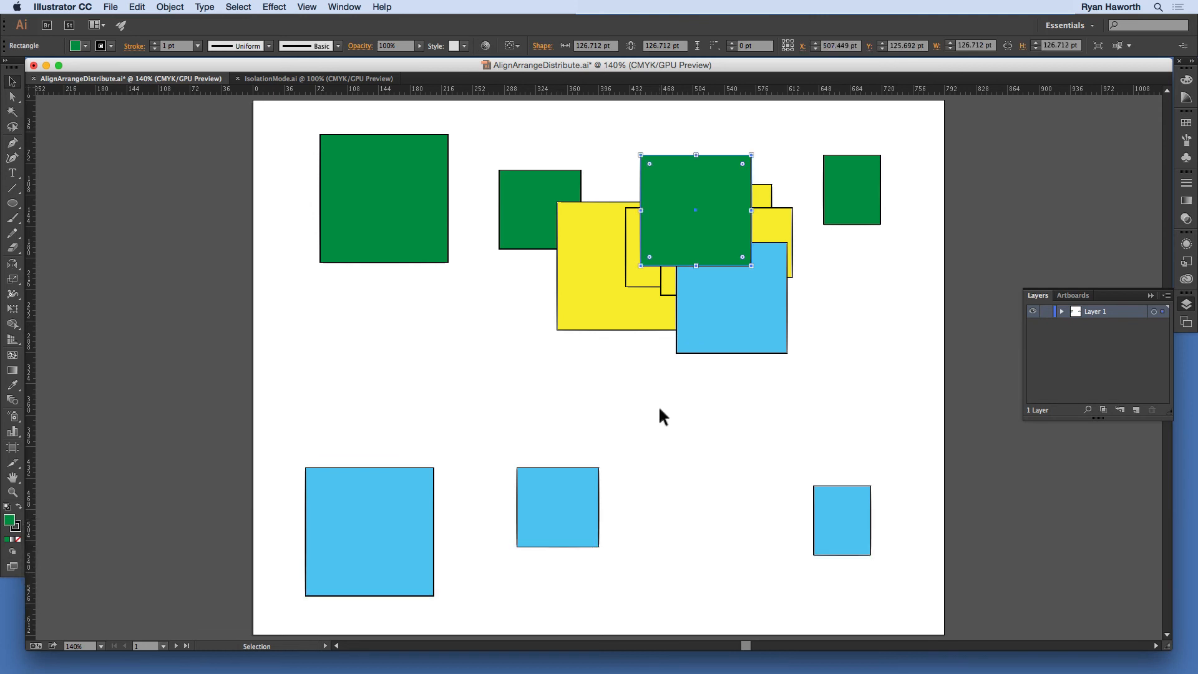
key("BackSpace")
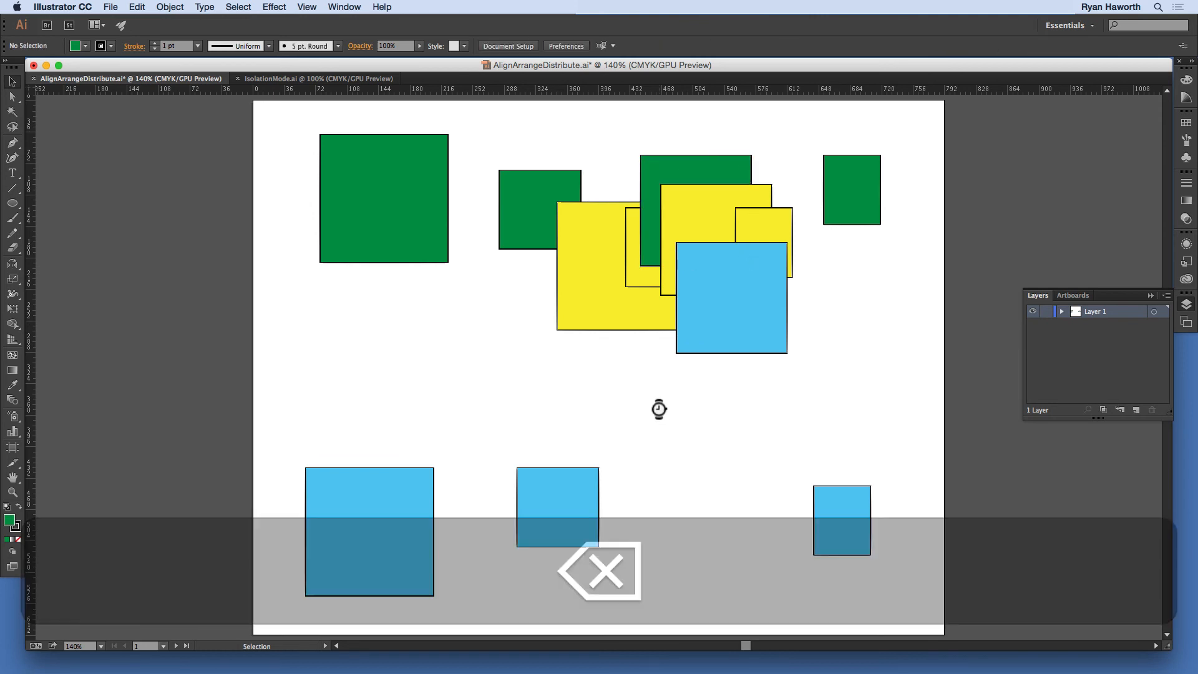
key("super+b")
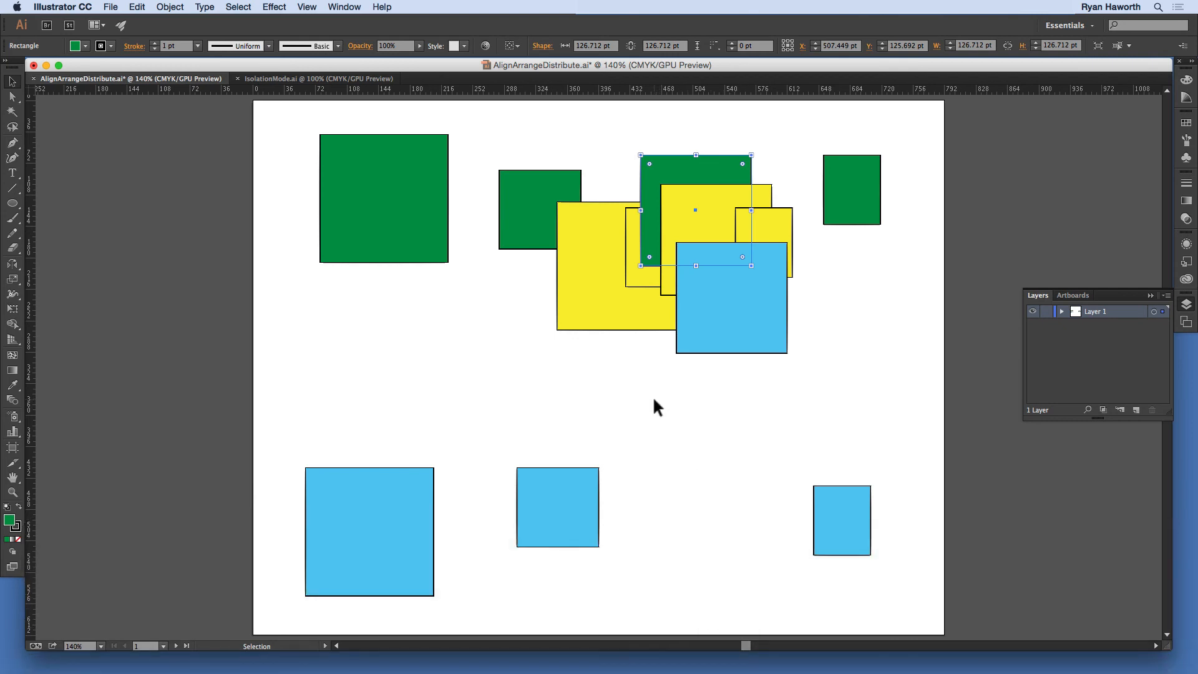
key("super+z")
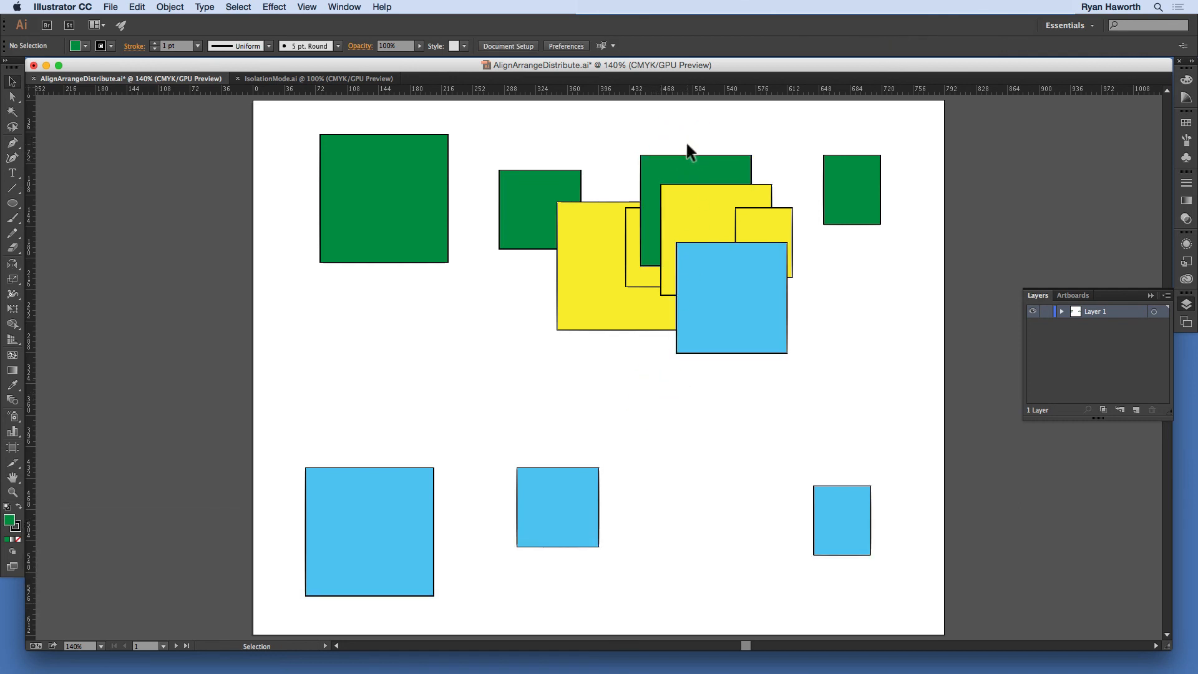
Step: Delete the green square behind the 126.712 pt yellow square and paste the copy in back of all artwork
key("super")
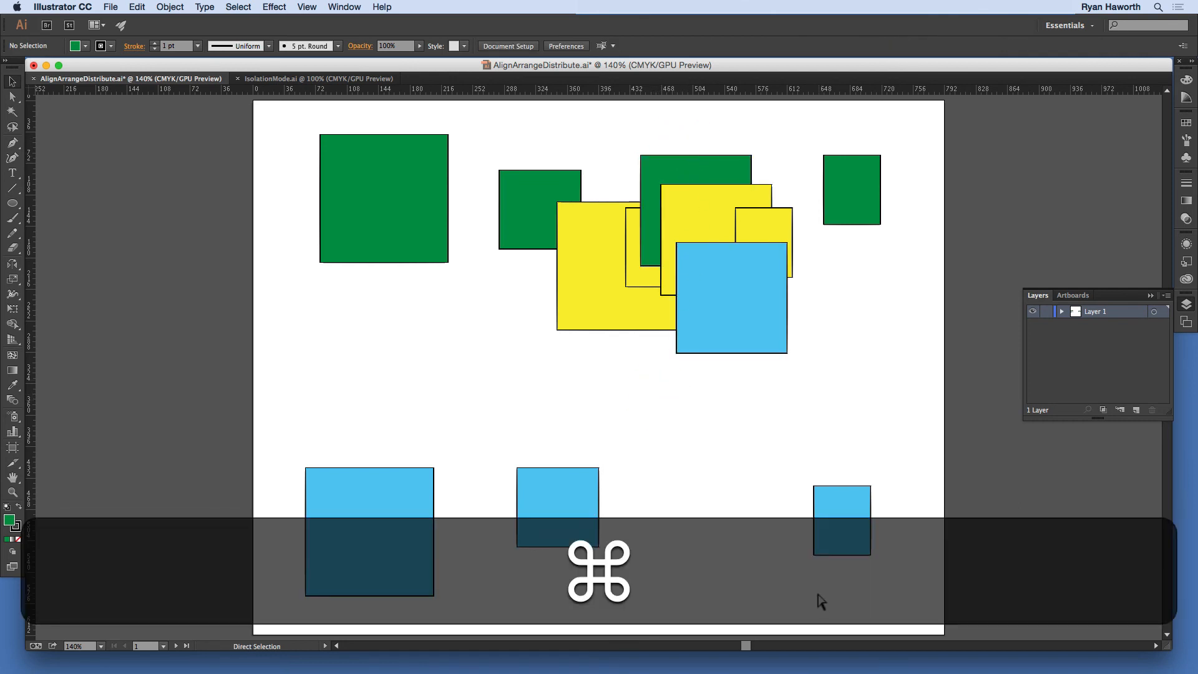
left_click(668, 182)
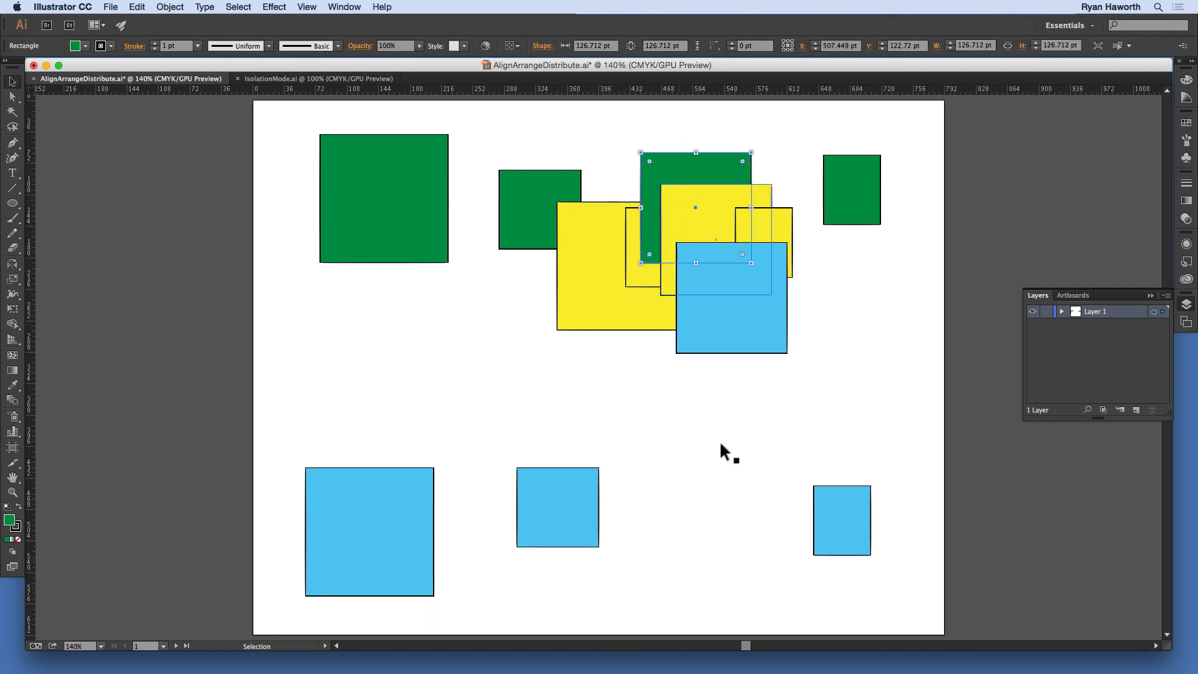
key("BackSpace")
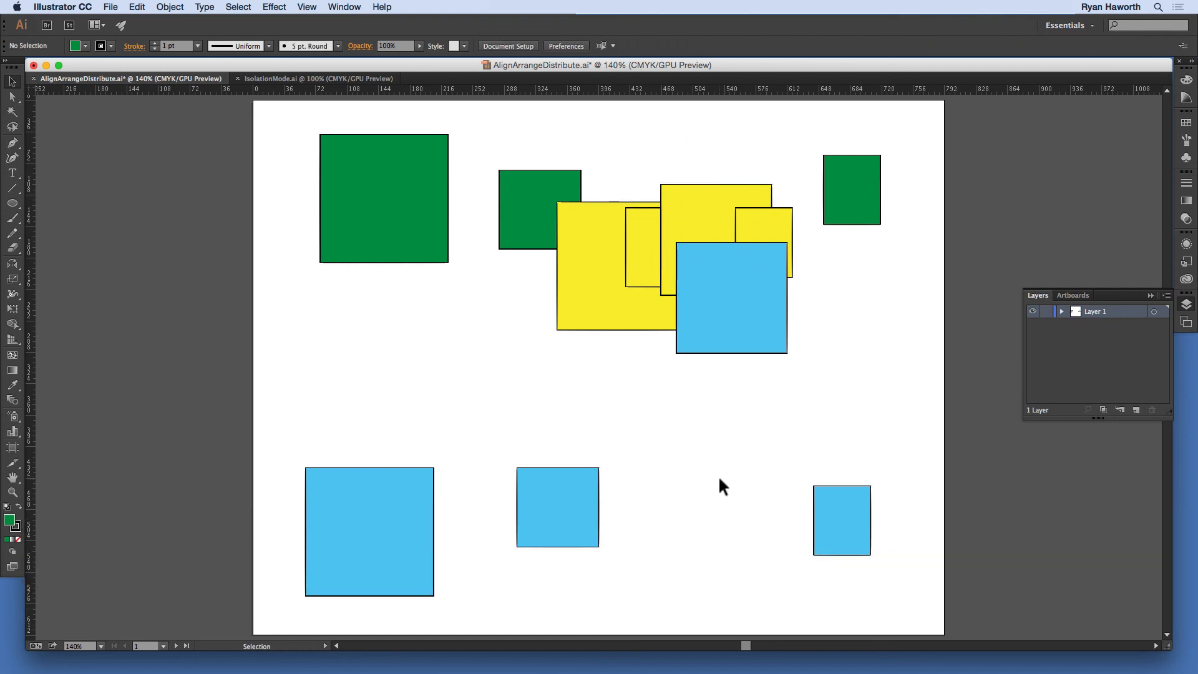
key("super")
key("super+b")
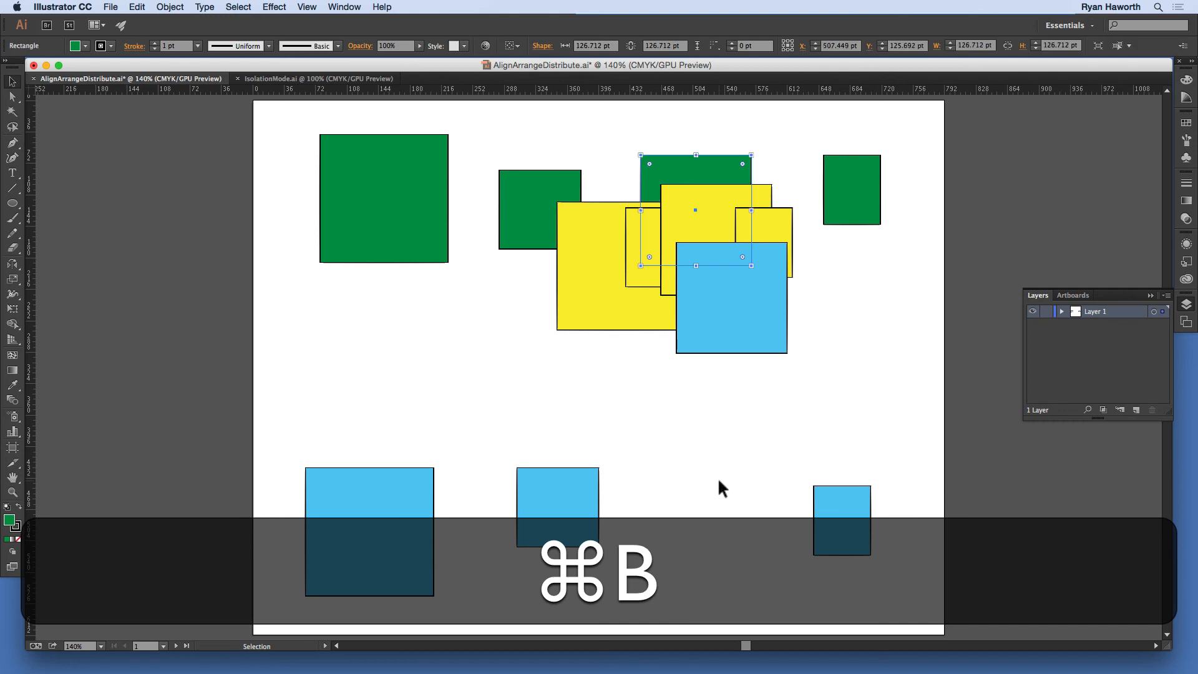
Step: Paste a green copy directly behind the overlapping blue square and delete that copy again
left_click(686, 202)
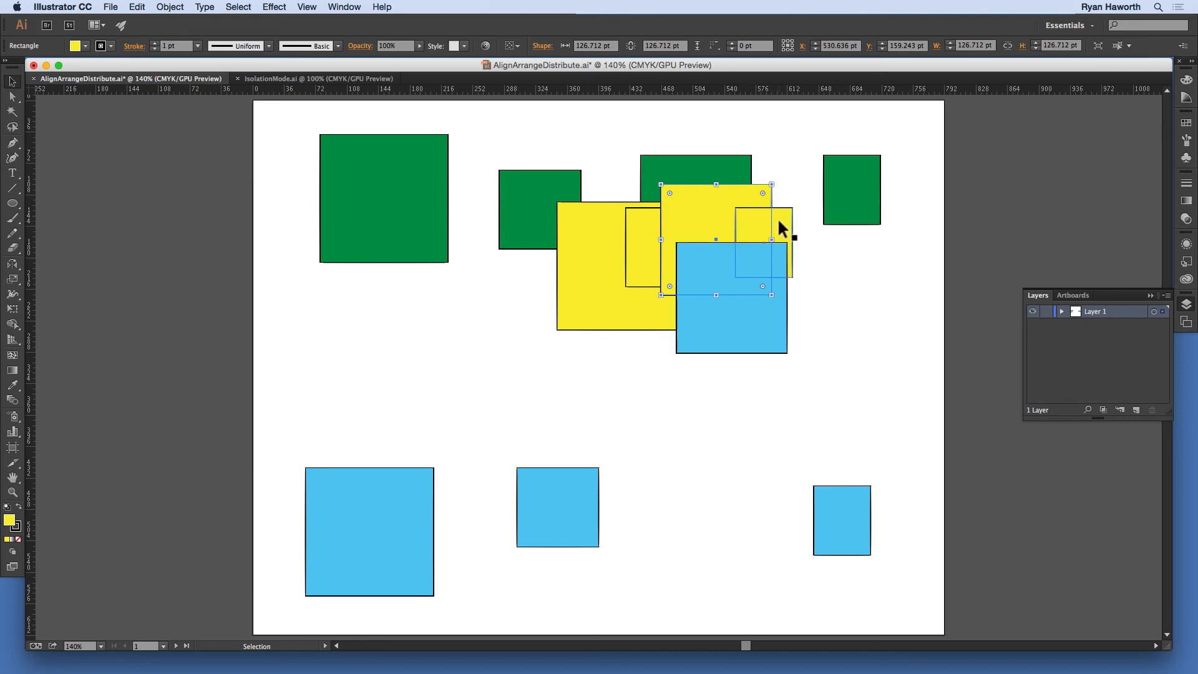
left_click(708, 272)
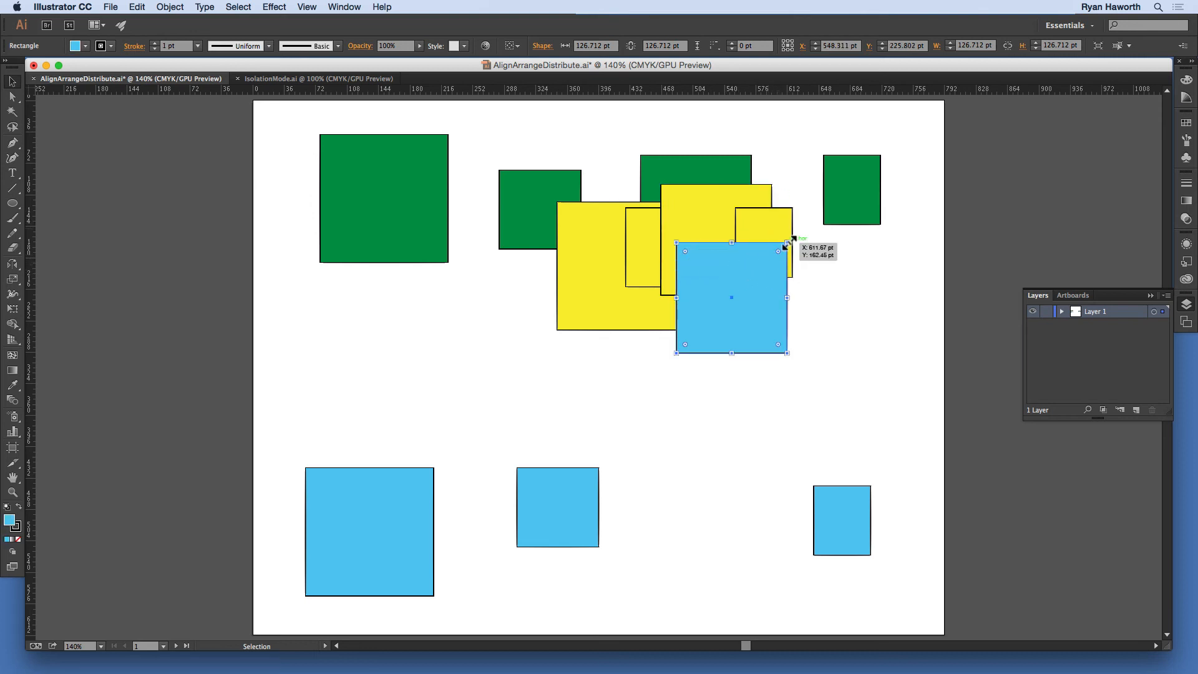
key("super+b")
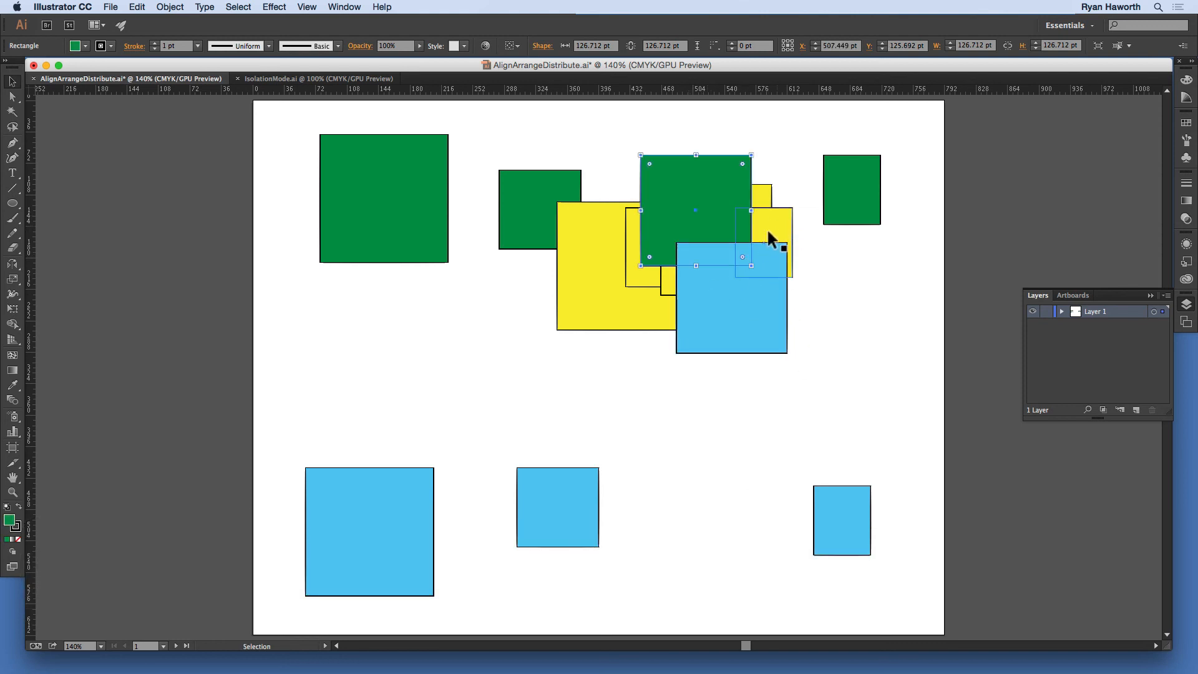
key("BackSpace")
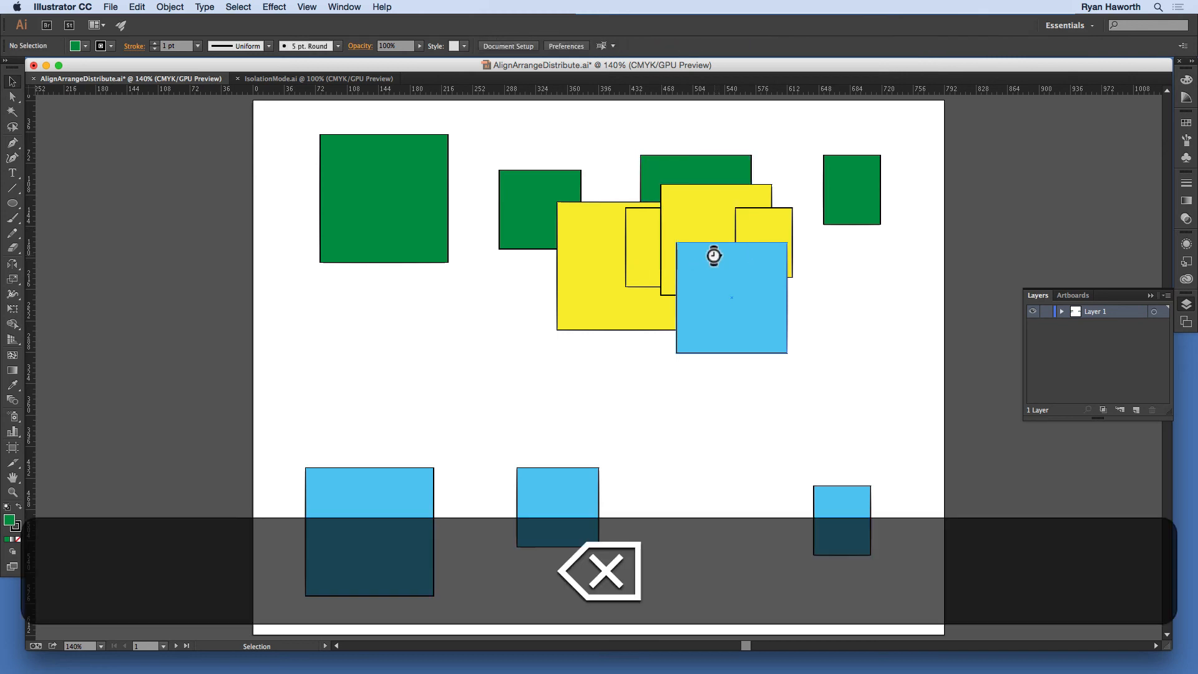
Step: Paste the green square directly in front of the small yellow square that lies on the large yellow square
left_click(637, 236)
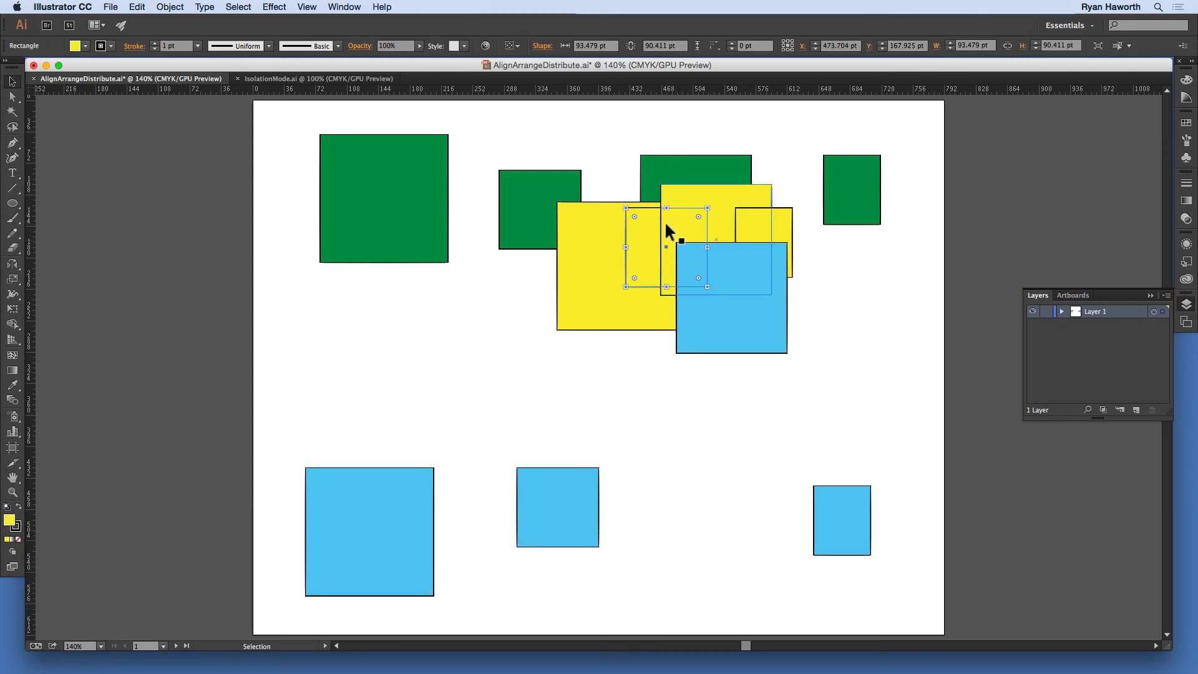
key("super")
key("super+f")
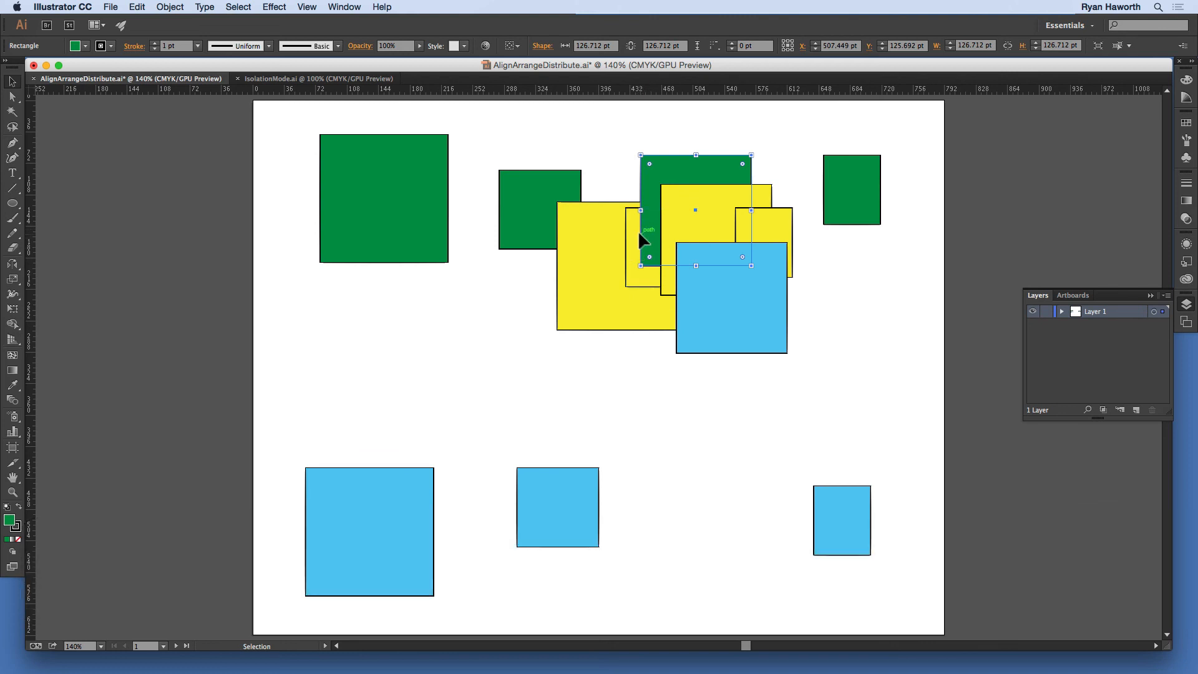
Step: Move the pasted green square to about X 417 pt, Y 257 pt and cut it to the clipboard
left_click_drag(649, 187, 570, 302)
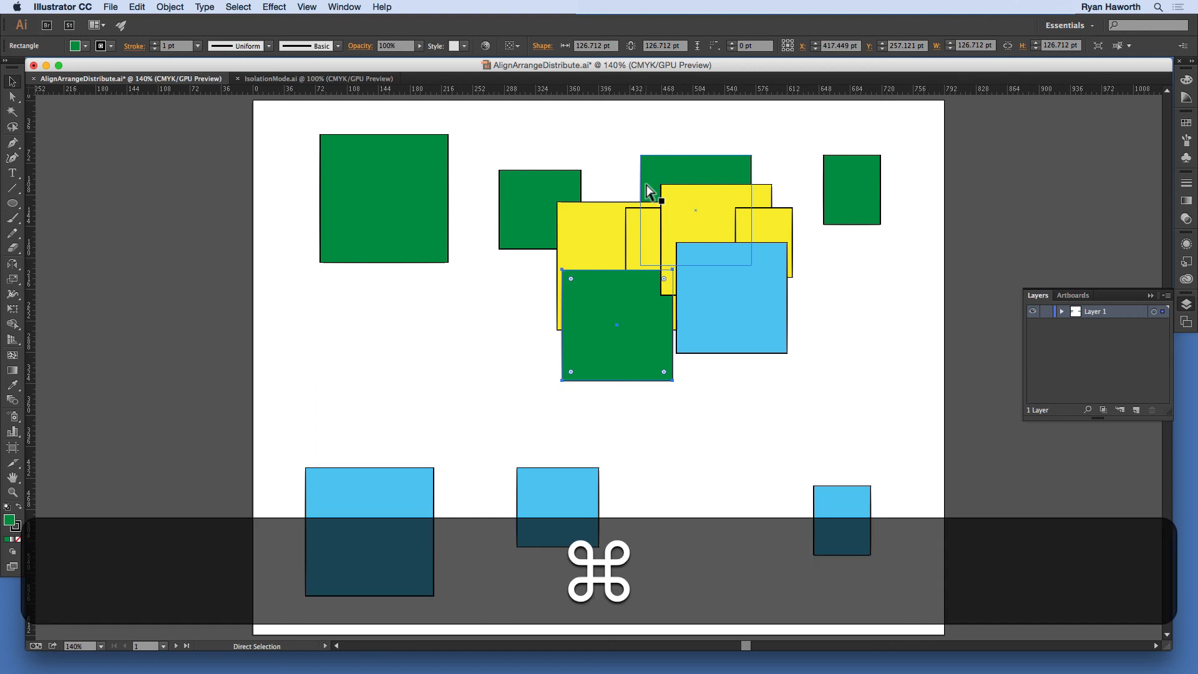
key("super+x")
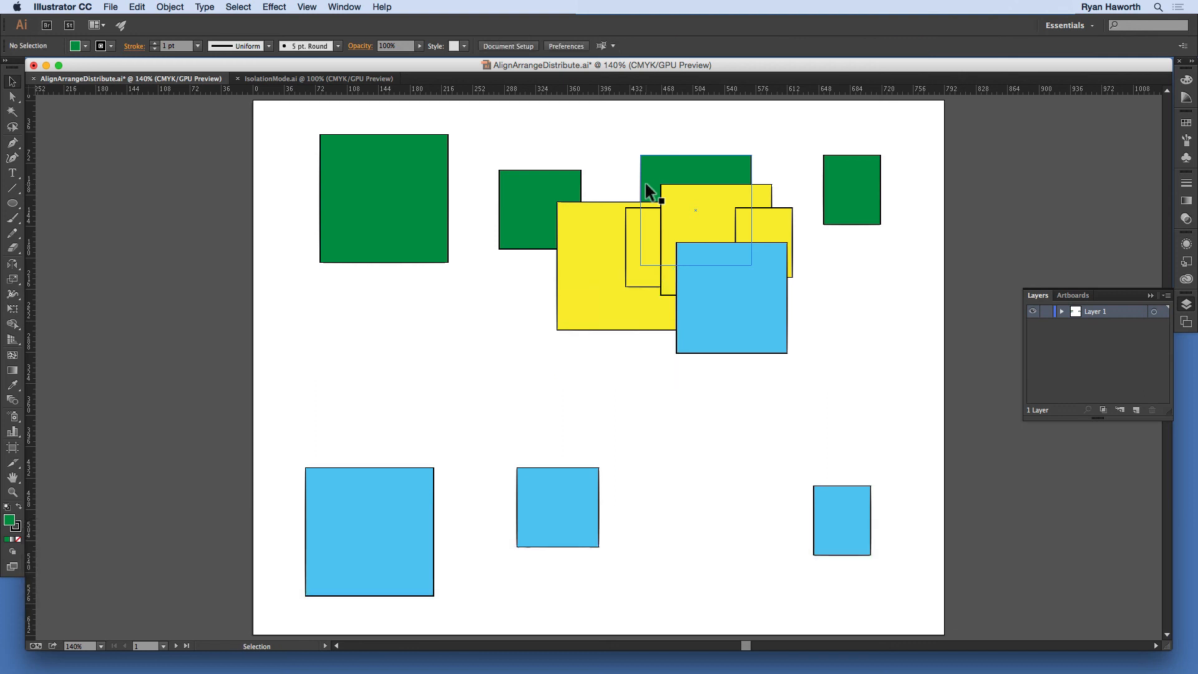